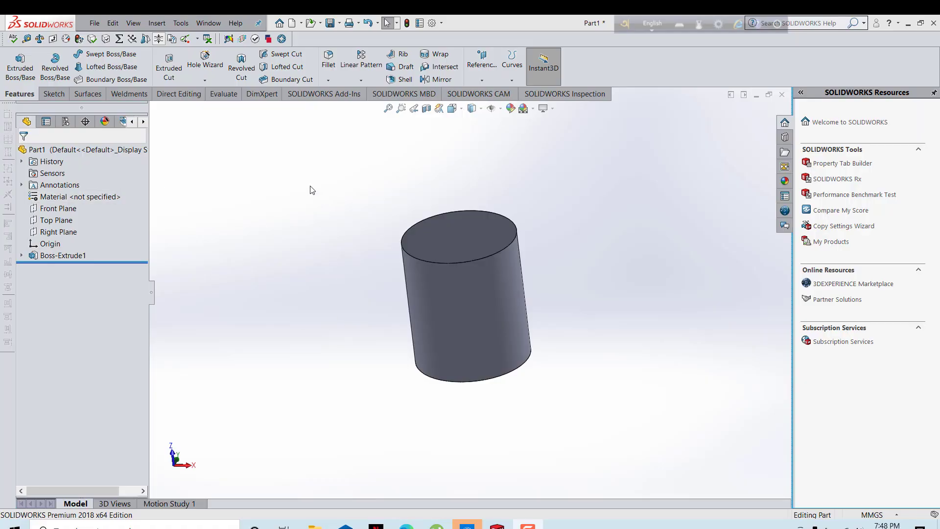
- Undo the cylinder extrusion and start a new sketch on the Top Plane
{"action": "key", "text": "ctrl+z"}
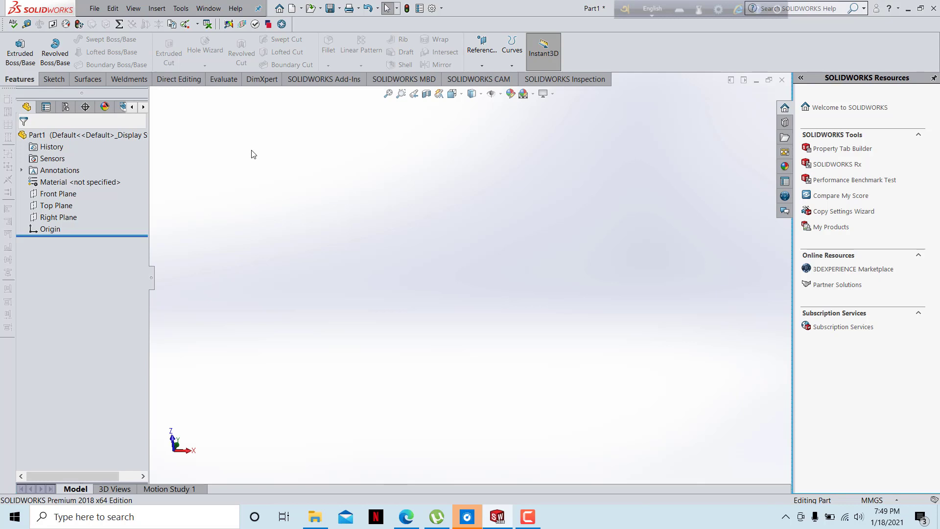
{"action": "left_click", "coordinate": [53, 80]}
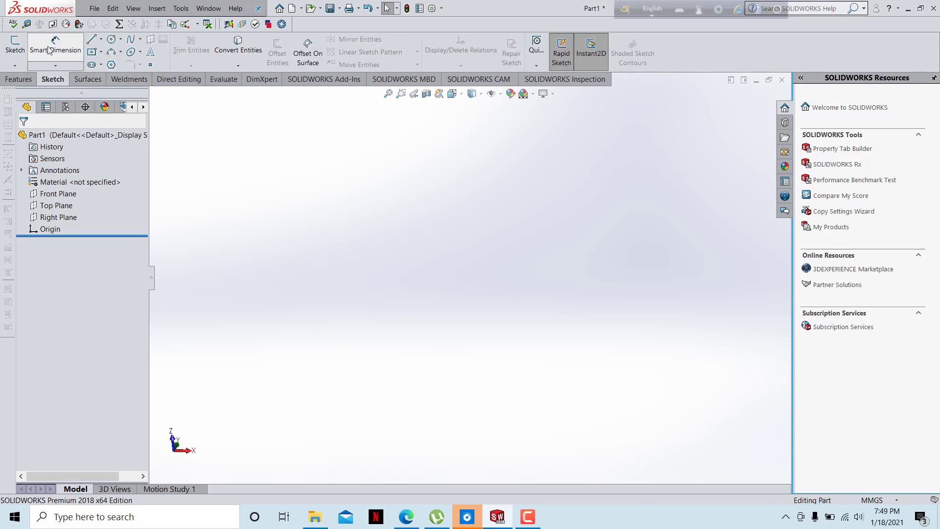
{"action": "left_click", "coordinate": [15, 49]}
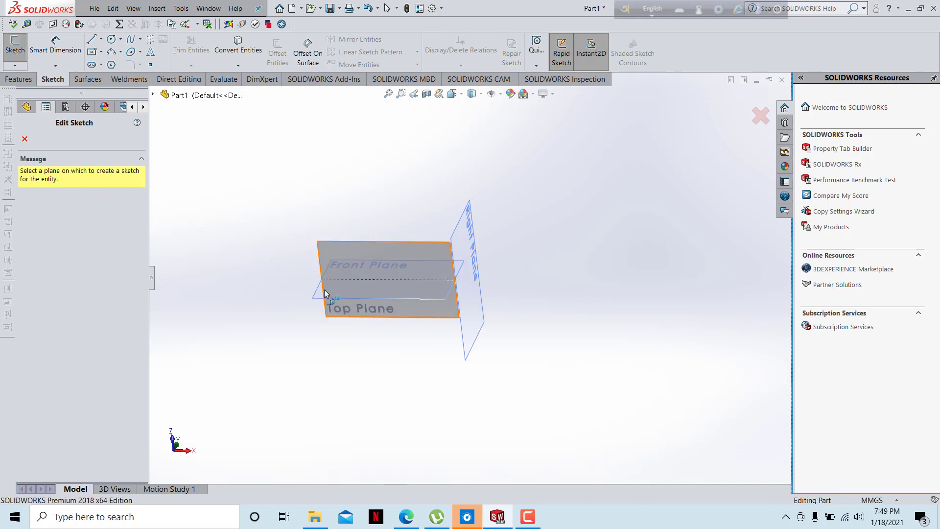
{"action": "left_click", "coordinate": [331, 244]}
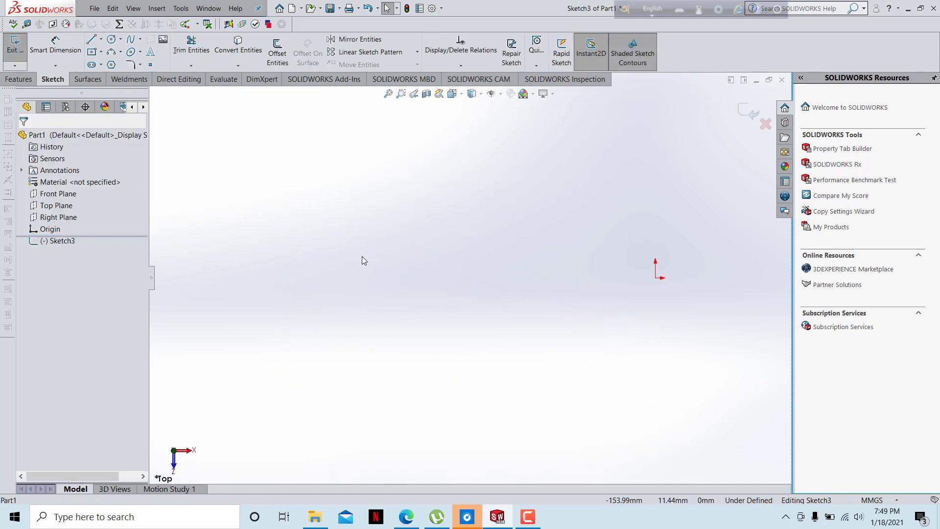
- Sketch a circle with a radius of about 66 mm centred on the origin
{"action": "left_click", "coordinate": [111, 39]}
{"action": "left_click", "coordinate": [569, 277]}
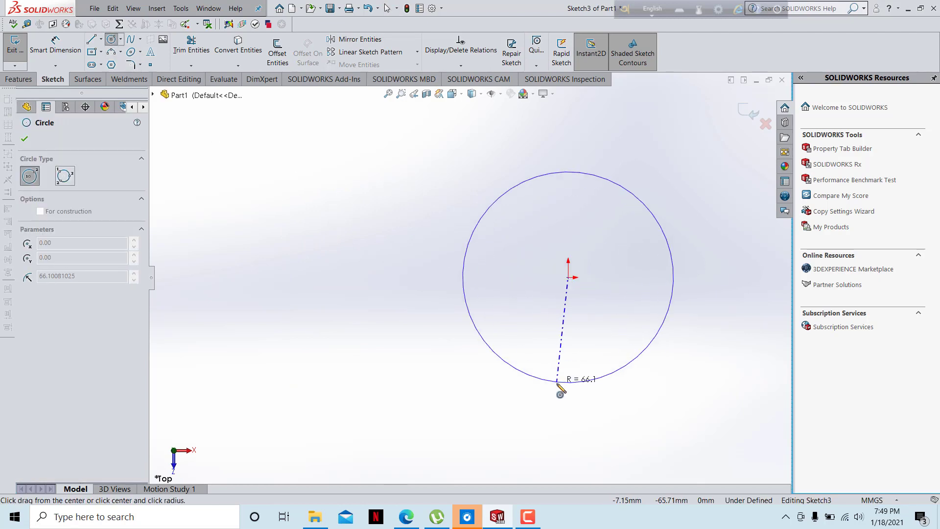
{"action": "left_click", "coordinate": [563, 385]}
{"action": "left_click", "coordinate": [56, 49]}
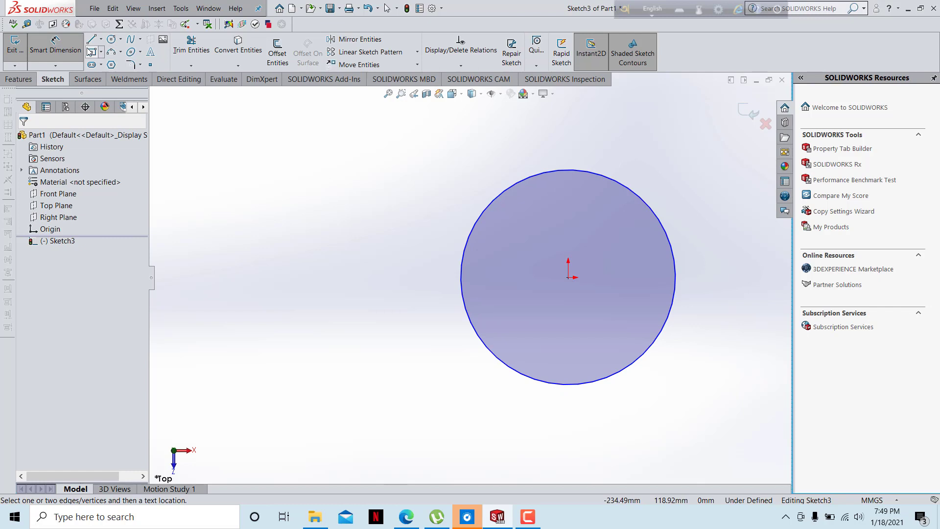
- Sketch a center rectangle about 166 mm wide and 121 mm high to the left of the circle
{"action": "left_click", "coordinate": [93, 53]}
{"action": "scroll", "coordinate": [337, 281], "scroll_direction": "up", "scroll_amount": 2}
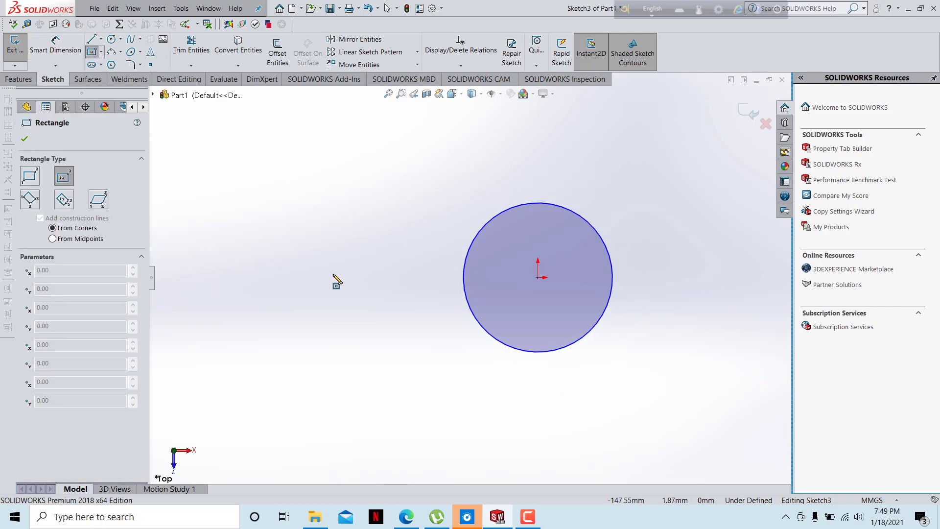
{"action": "left_click", "coordinate": [281, 264]}
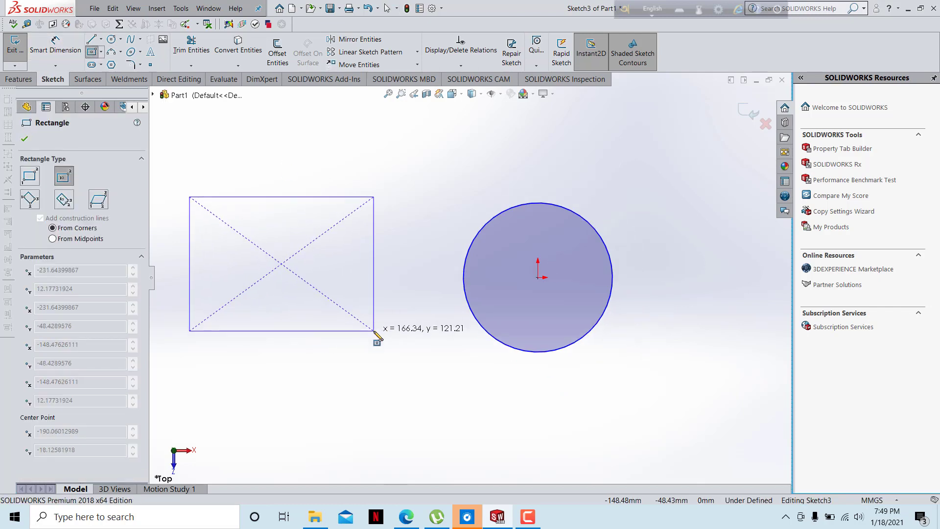
{"action": "left_click", "coordinate": [375, 326]}
{"action": "right_click", "coordinate": [430, 204]}
{"action": "left_click", "coordinate": [448, 203]}
{"action": "key", "text": "z"}
{"action": "scroll", "coordinate": [326, 195], "scroll_direction": "down", "scroll_amount": 1}
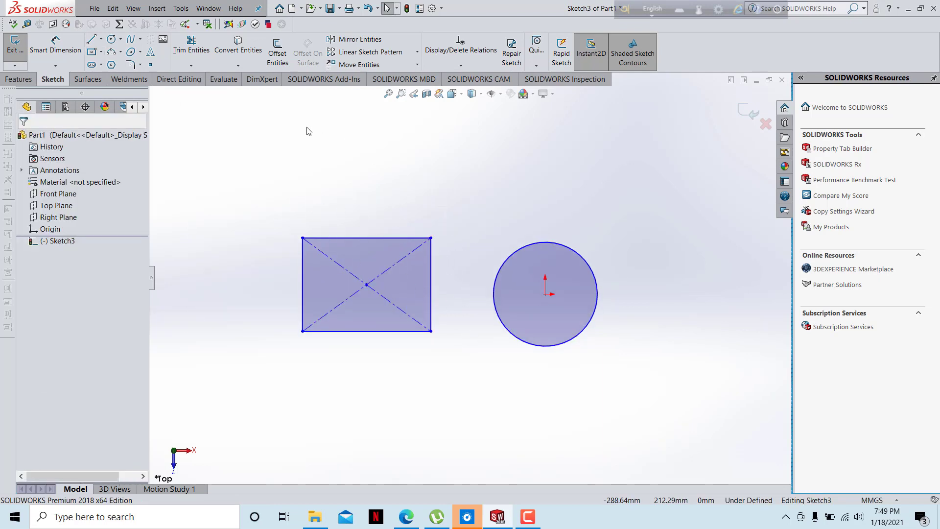
- Extrude the rectangle and the circle together with a Blind depth of 100 mm
{"action": "left_click", "coordinate": [17, 81]}
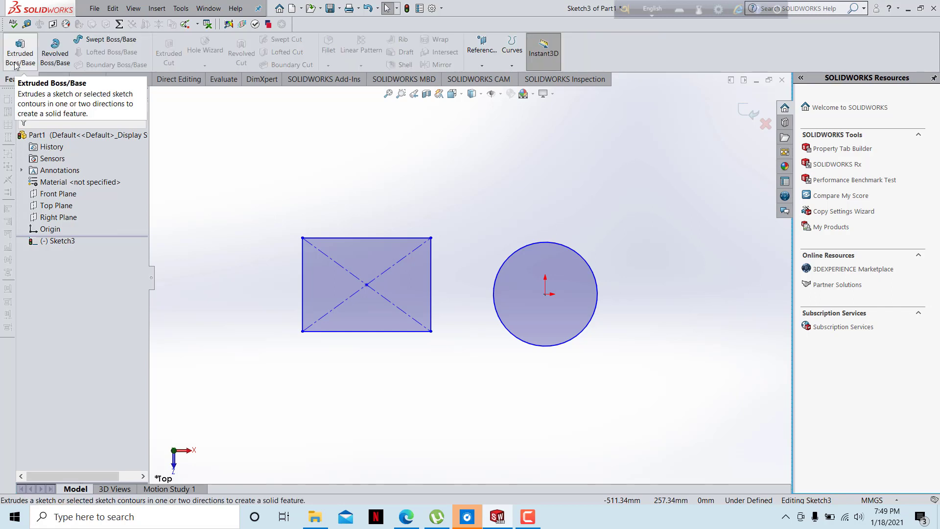
{"action": "left_click", "coordinate": [17, 62]}
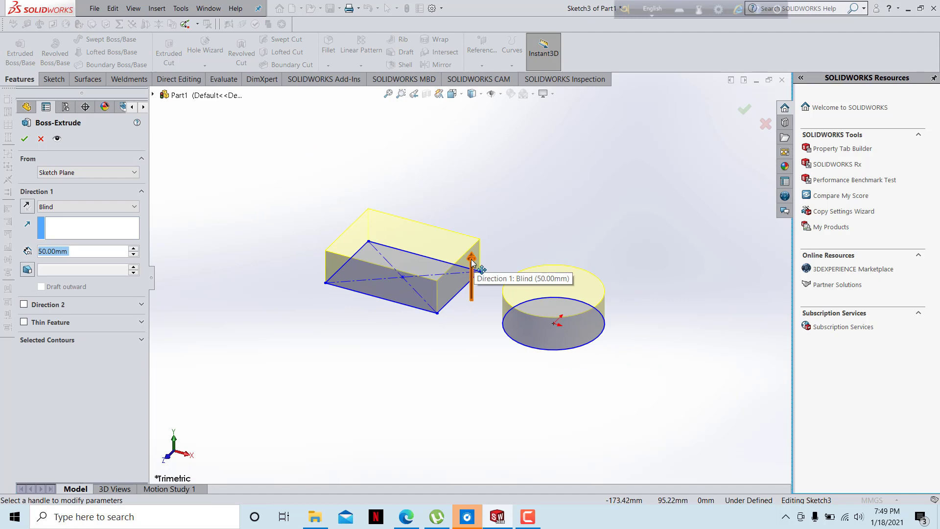
{"action": "left_click", "coordinate": [133, 248]}
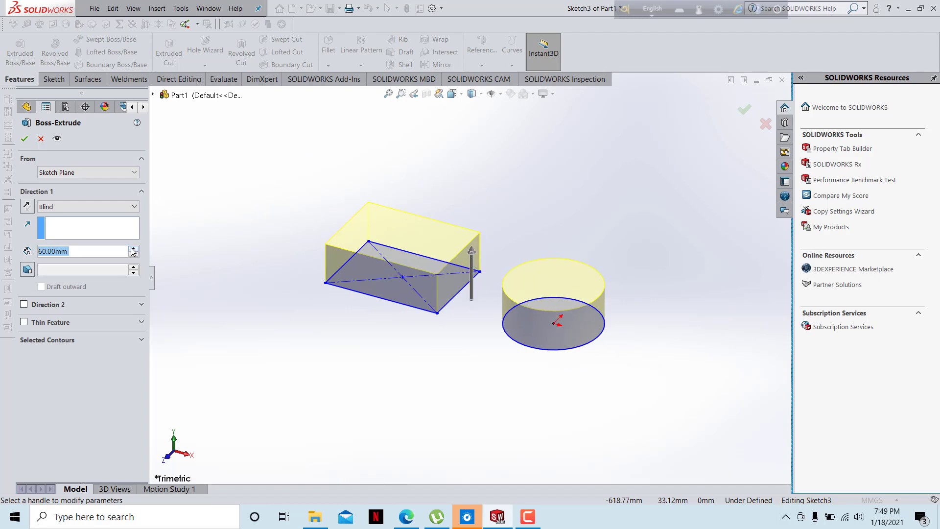
{"action": "left_click", "coordinate": [132, 249]}
{"action": "left_click", "coordinate": [132, 249]}
{"action": "left_click", "coordinate": [133, 249]}
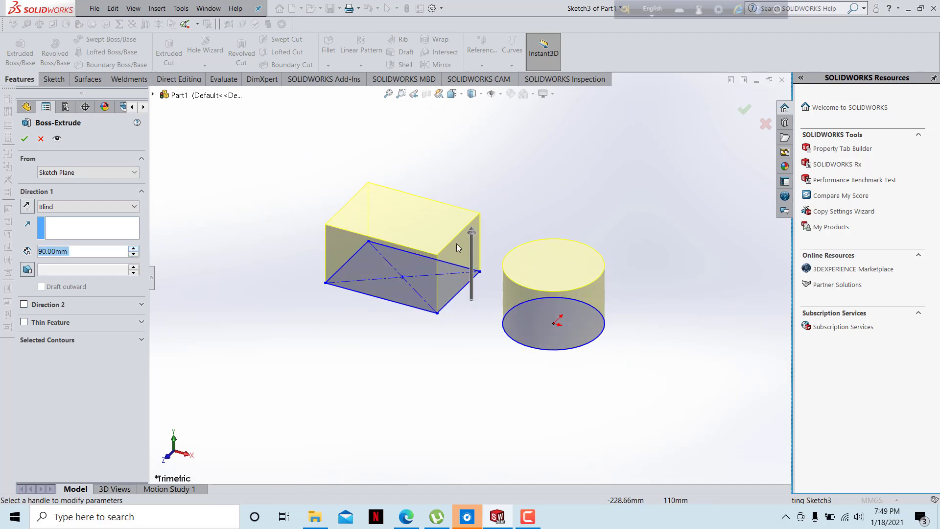
{"action": "left_click", "coordinate": [130, 249]}
{"action": "left_click", "coordinate": [130, 249]}
{"action": "left_click", "coordinate": [133, 253]}
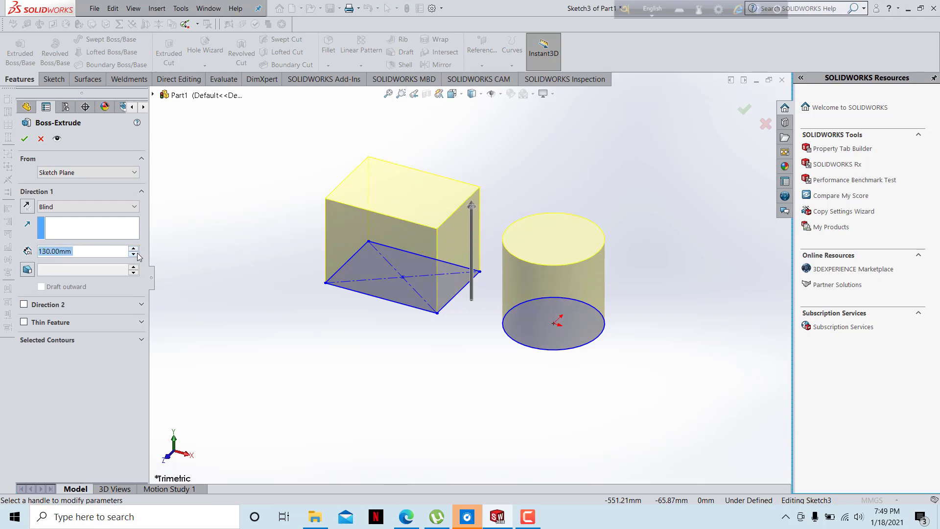
{"action": "mouse_move", "coordinate": [472, 230]}
{"action": "left_mouse_down"}
{"action": "mouse_move", "coordinate": [474, 106]}
{"action": "mouse_move", "coordinate": [473, 257]}
{"action": "mouse_move", "coordinate": [474, 228]}
{"action": "left_mouse_up"}
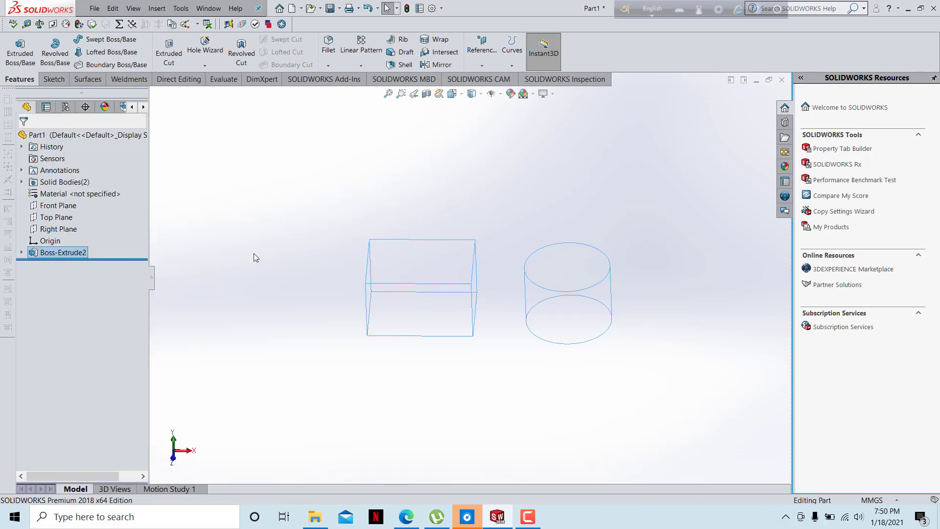
{"action": "left_click", "coordinate": [253, 254]}
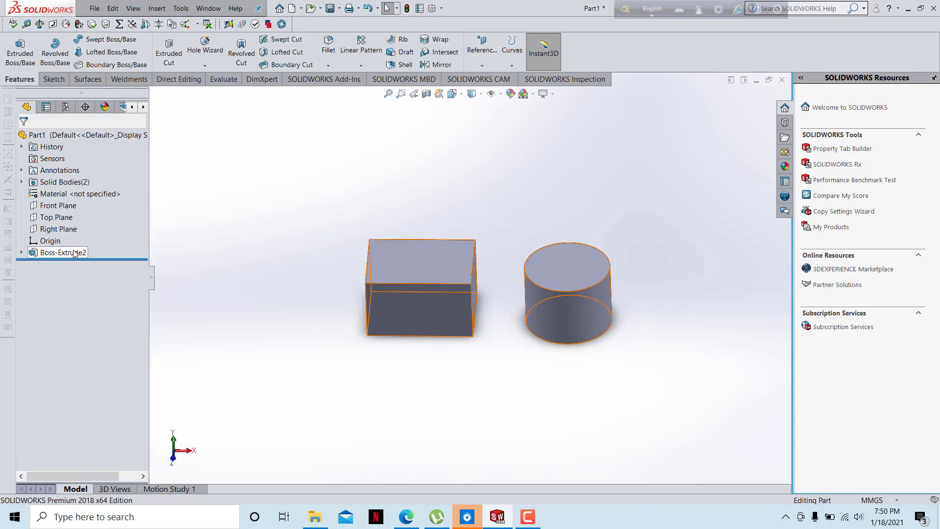
- Edit the extrusion of both profiles and set its end condition to Mid Plane
{"action": "left_click", "coordinate": [49, 253]}
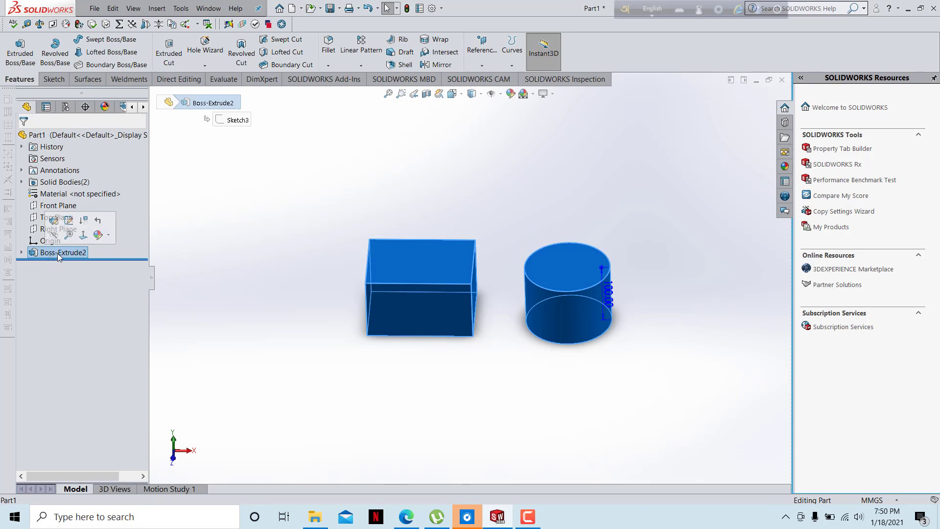
{"action": "right_click", "coordinate": [57, 253]}
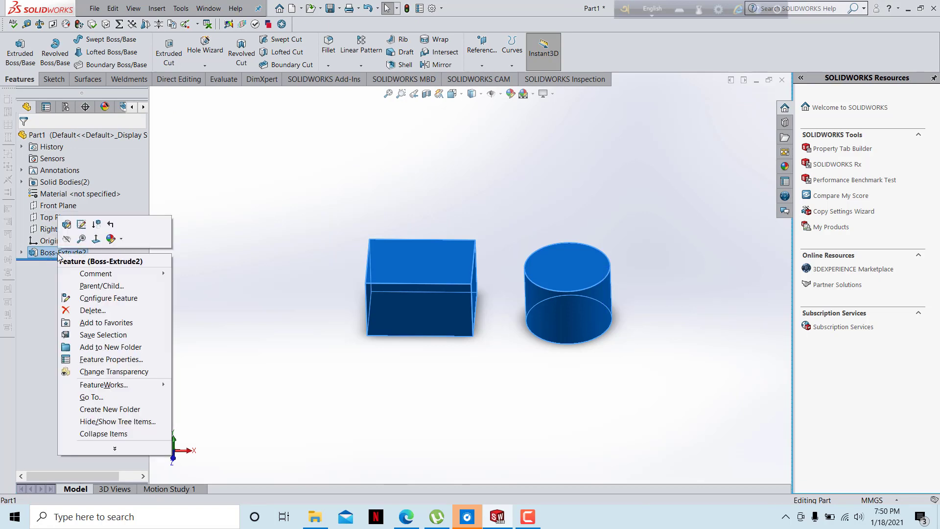
{"action": "left_click", "coordinate": [67, 224]}
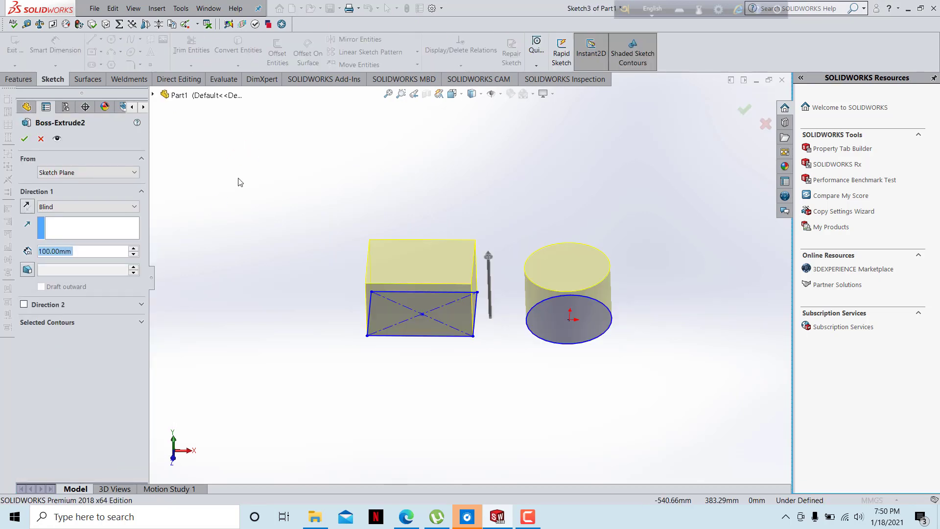
{"action": "left_click", "coordinate": [69, 208]}
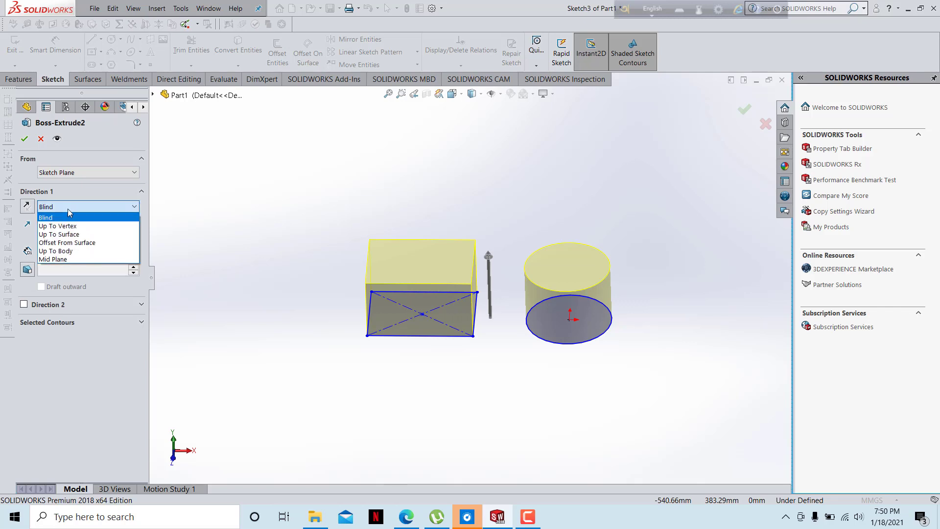
{"action": "left_click", "coordinate": [64, 259]}
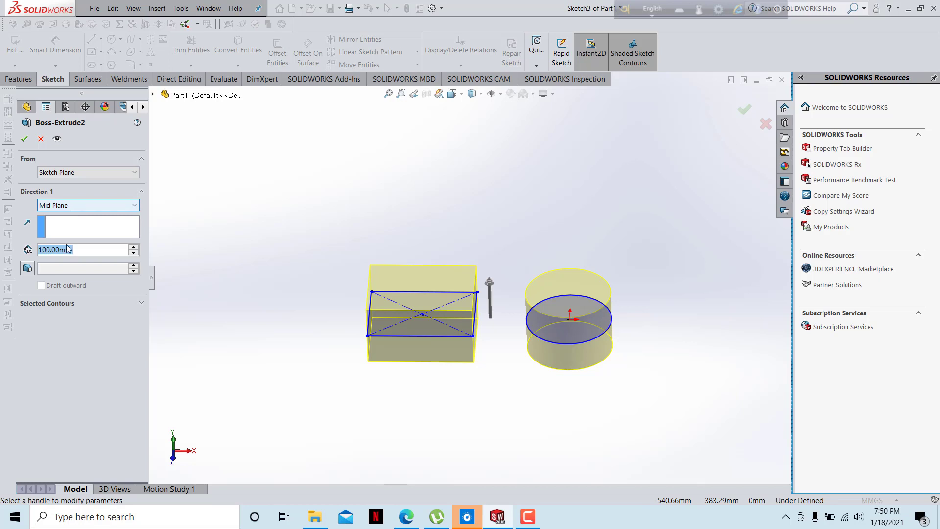
- Set the extrusion depth to 130 mm and switch the end condition back to Blind
{"action": "left_click", "coordinate": [134, 246]}
{"action": "left_click", "coordinate": [133, 246]}
{"action": "left_click", "coordinate": [133, 246]}
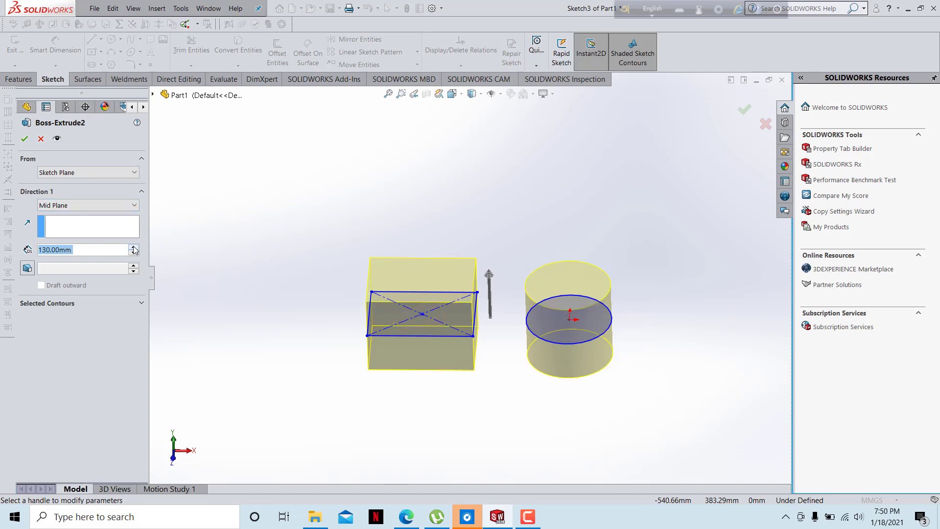
{"action": "left_click", "coordinate": [134, 247]}
{"action": "left_click", "coordinate": [134, 253]}
{"action": "left_click", "coordinate": [134, 252]}
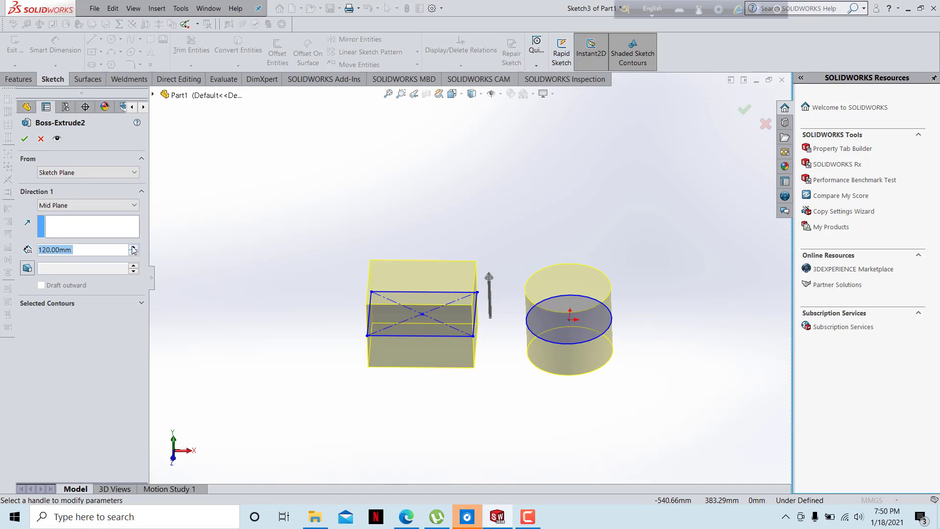
{"action": "left_click", "coordinate": [133, 247]}
{"action": "left_click", "coordinate": [133, 248]}
{"action": "left_click", "coordinate": [133, 247]}
{"action": "left_click", "coordinate": [134, 247]}
{"action": "left_click", "coordinate": [134, 247]}
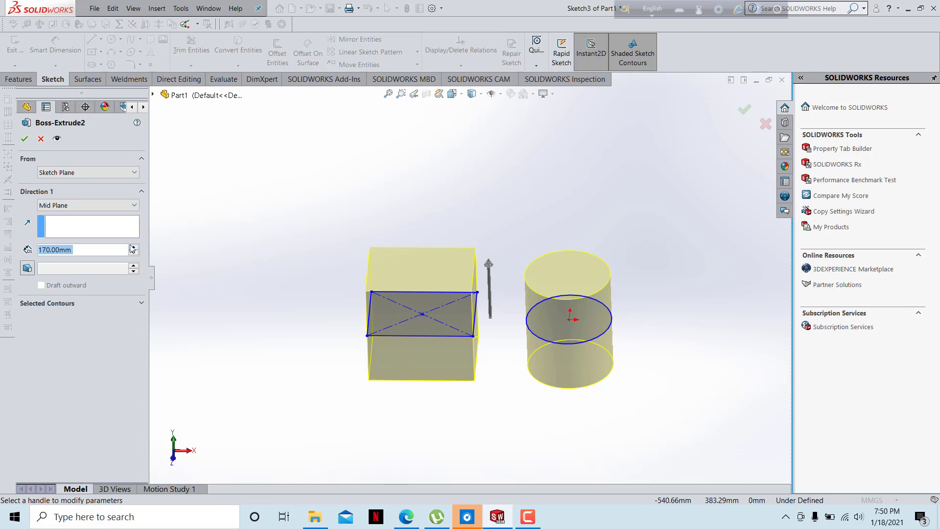
{"action": "left_click", "coordinate": [134, 253]}
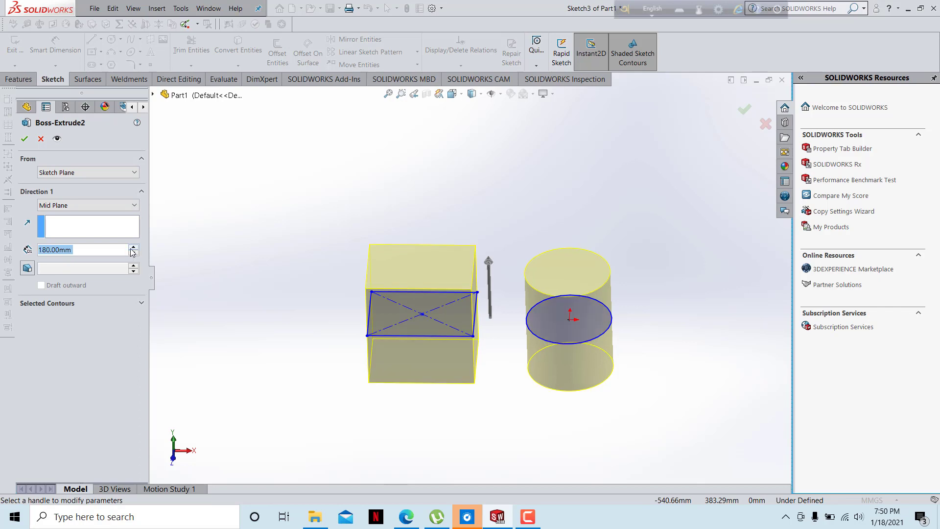
{"action": "left_click", "coordinate": [134, 252]}
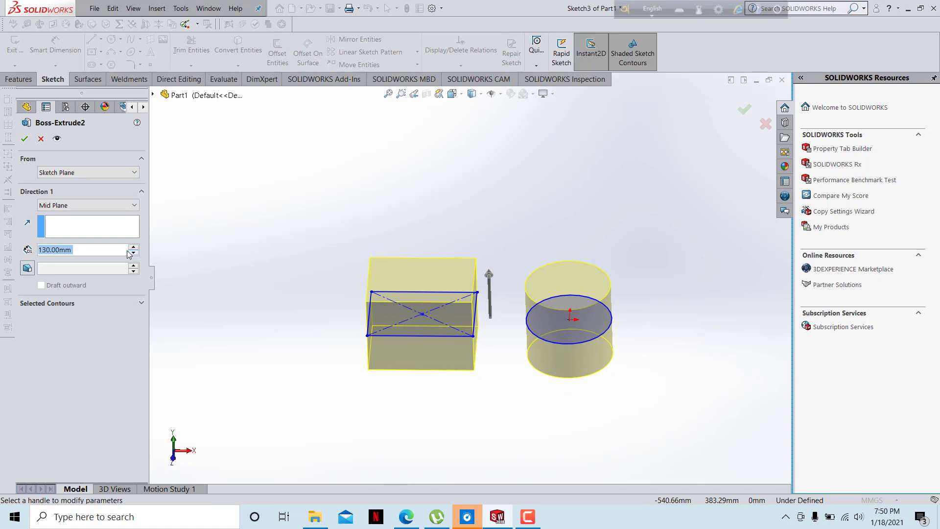
{"action": "left_click", "coordinate": [71, 206]}
{"action": "left_click", "coordinate": [71, 215]}
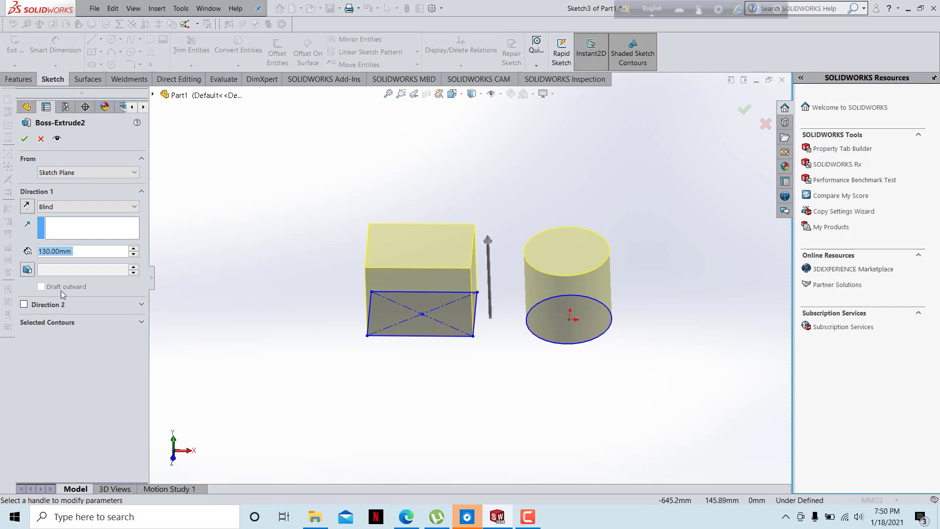
- Try a Blind second direction on the extrusion with a depth of 90 mm, and turn Direction 2 off again
{"action": "left_click", "coordinate": [26, 305]}
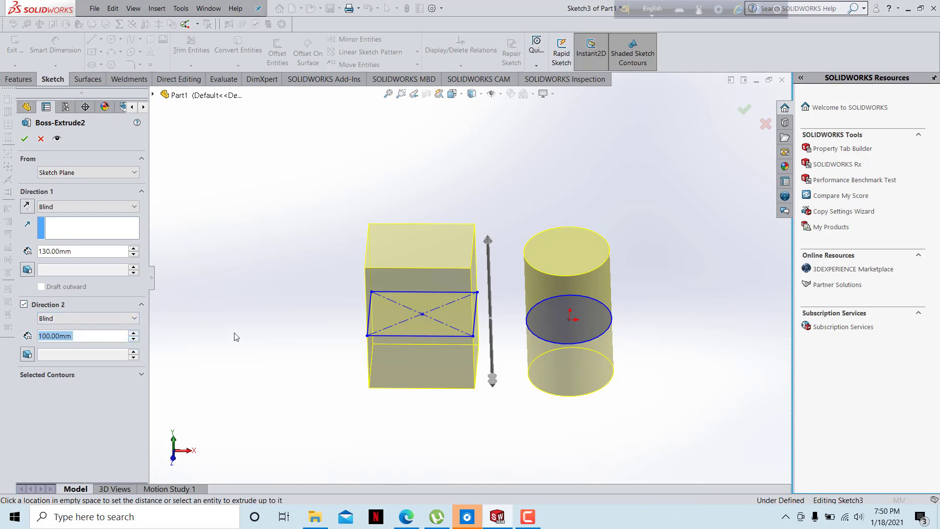
{"action": "middle_click_drag", "start_coordinate": [234, 337], "coordinate": [220, 317]}
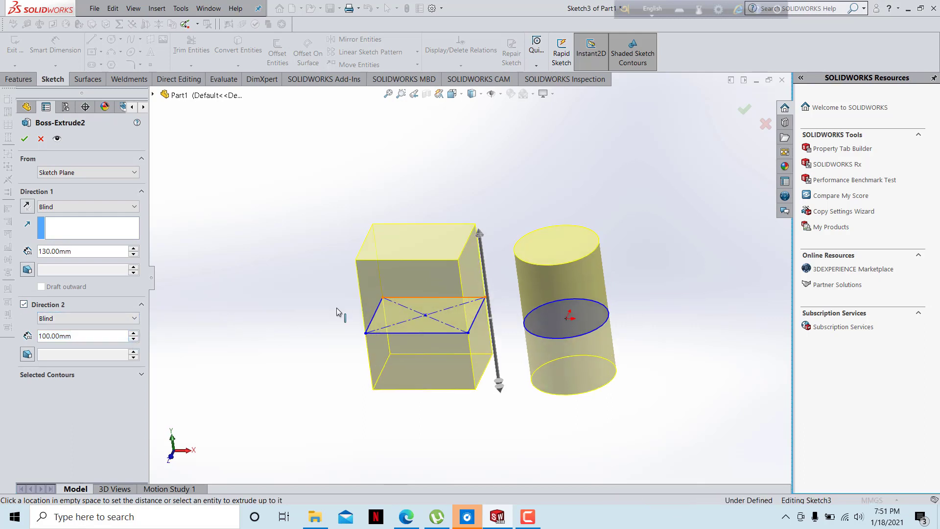
{"action": "left_click", "coordinate": [133, 339]}
{"action": "left_click", "coordinate": [133, 339]}
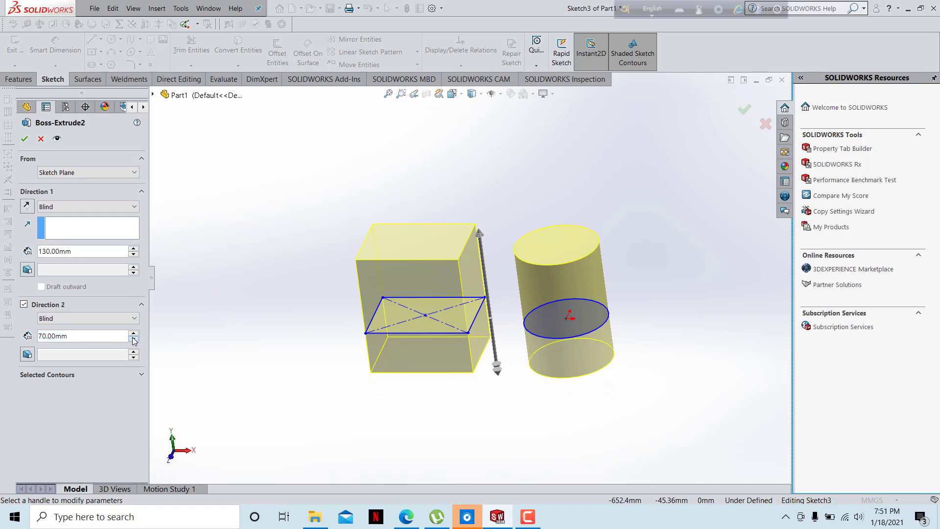
{"action": "left_click", "coordinate": [133, 339]}
{"action": "left_click", "coordinate": [134, 339]}
{"action": "left_click", "coordinate": [135, 333]}
{"action": "left_click", "coordinate": [135, 333]}
{"action": "left_click", "coordinate": [135, 332]}
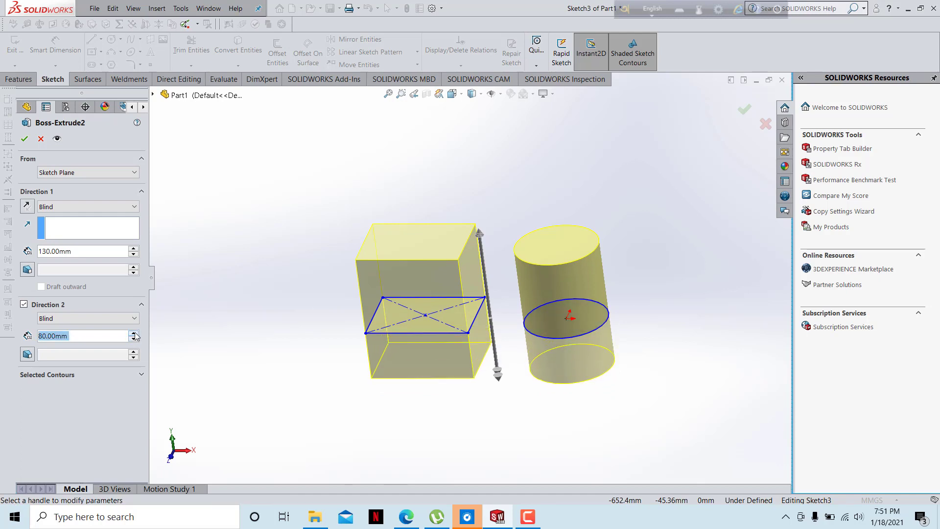
{"action": "left_click", "coordinate": [135, 333]}
{"action": "left_click", "coordinate": [135, 333]}
{"action": "left_click", "coordinate": [135, 333]}
{"action": "left_click", "coordinate": [135, 333]}
{"action": "left_click", "coordinate": [133, 333]}
{"action": "left_click", "coordinate": [133, 333]}
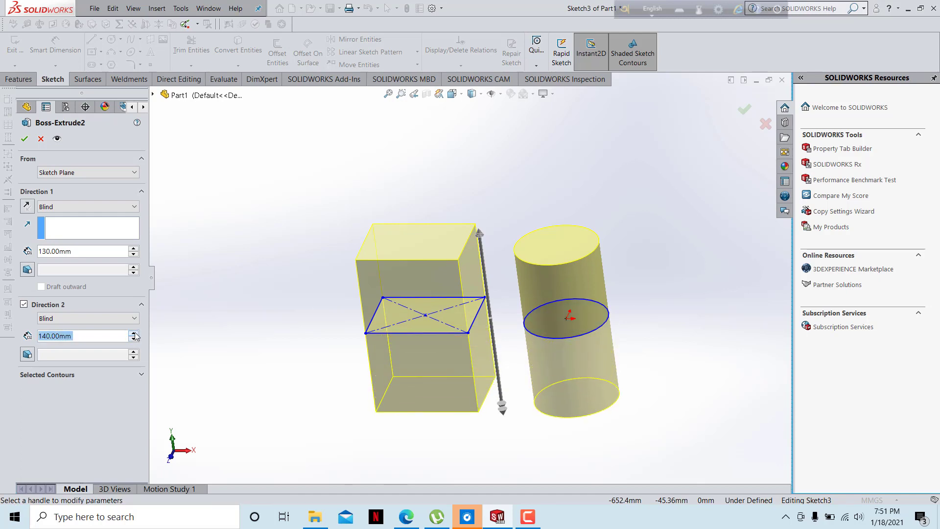
{"action": "left_click", "coordinate": [133, 339]}
{"action": "left_click", "coordinate": [133, 339]}
{"action": "left_click", "coordinate": [134, 339]}
{"action": "left_click", "coordinate": [134, 339]}
{"action": "left_click", "coordinate": [134, 339]}
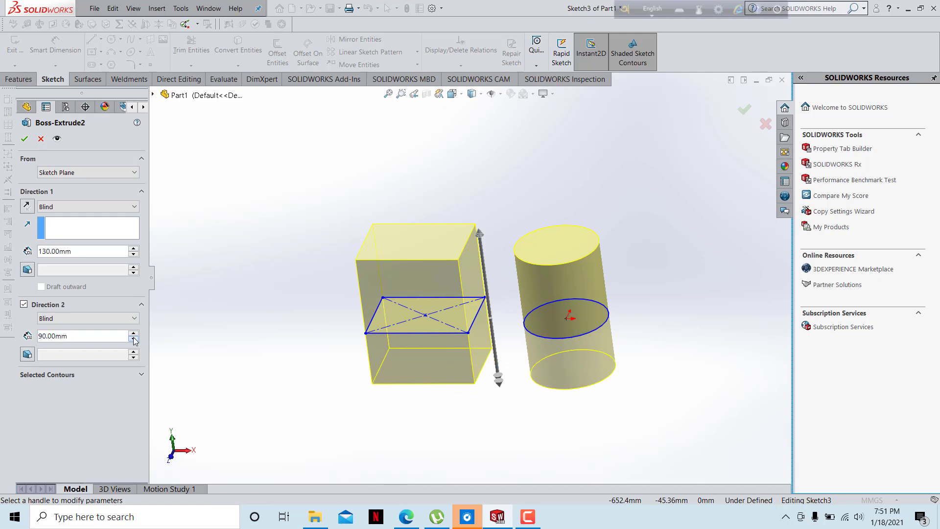
{"action": "left_click", "coordinate": [24, 305]}
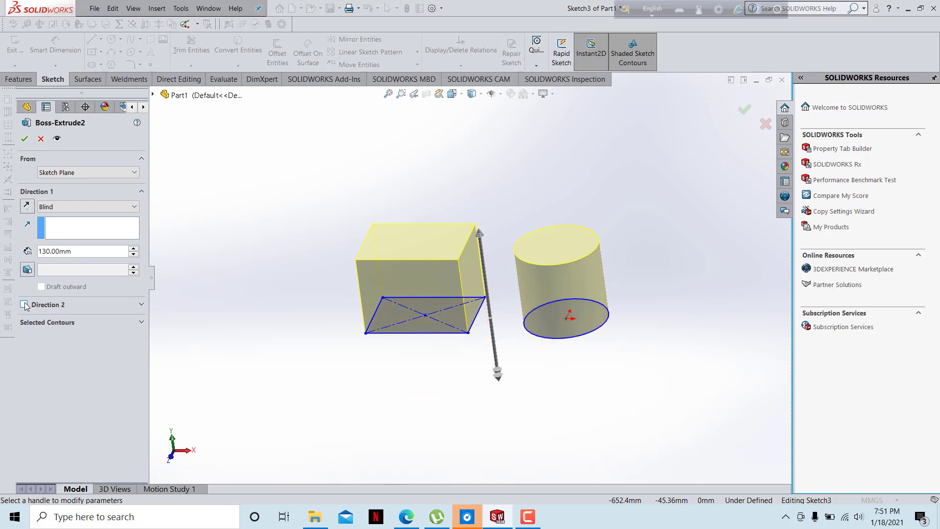
- Limit the extrusion to the circle by choosing it as the selected contour, and accept the feature
{"action": "left_click", "coordinate": [124, 321]}
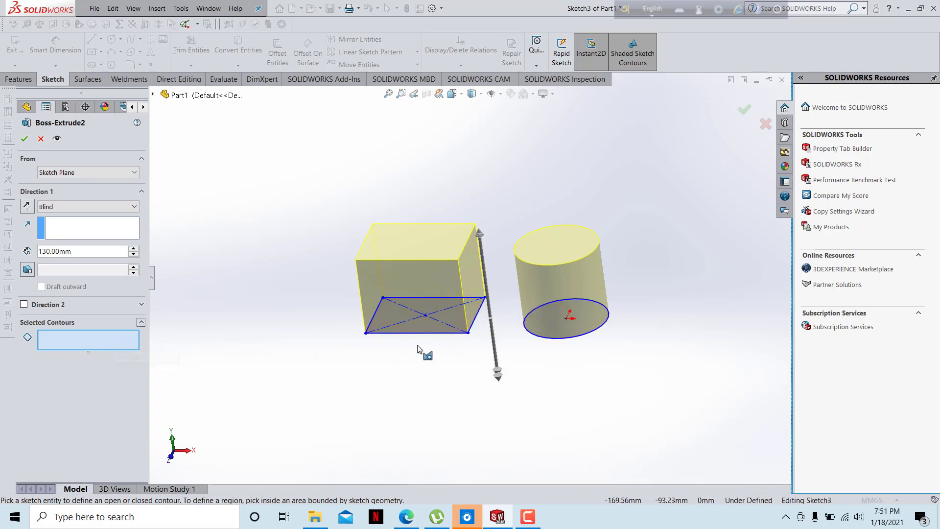
{"action": "left_click", "coordinate": [545, 338]}
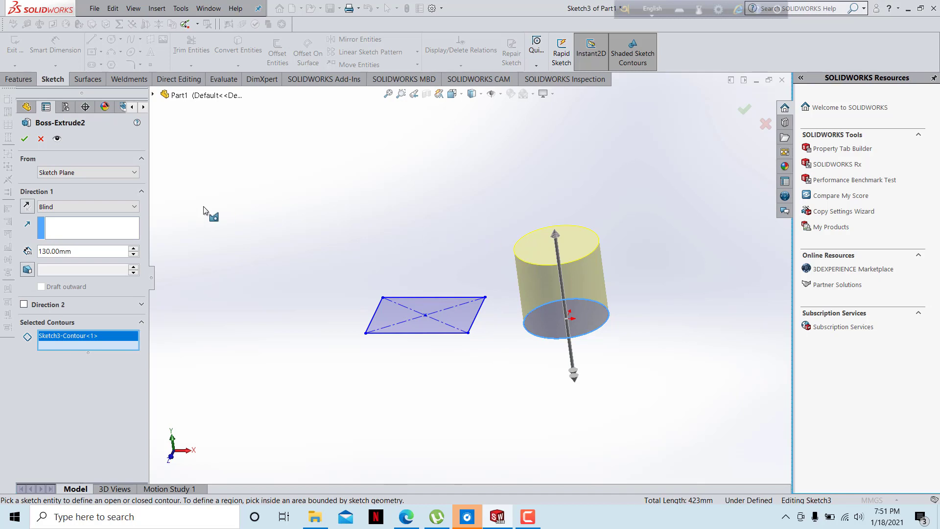
{"action": "left_click", "coordinate": [28, 270]}
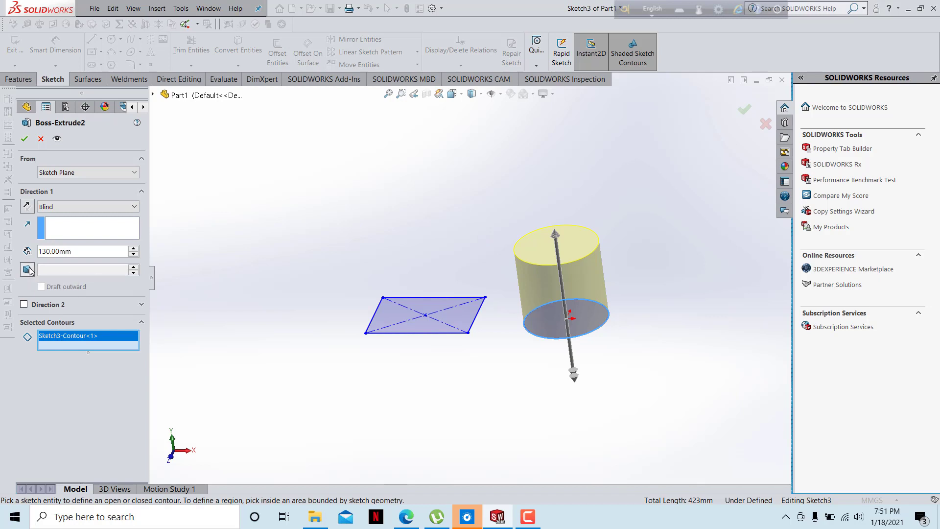
{"action": "left_click", "coordinate": [26, 140]}
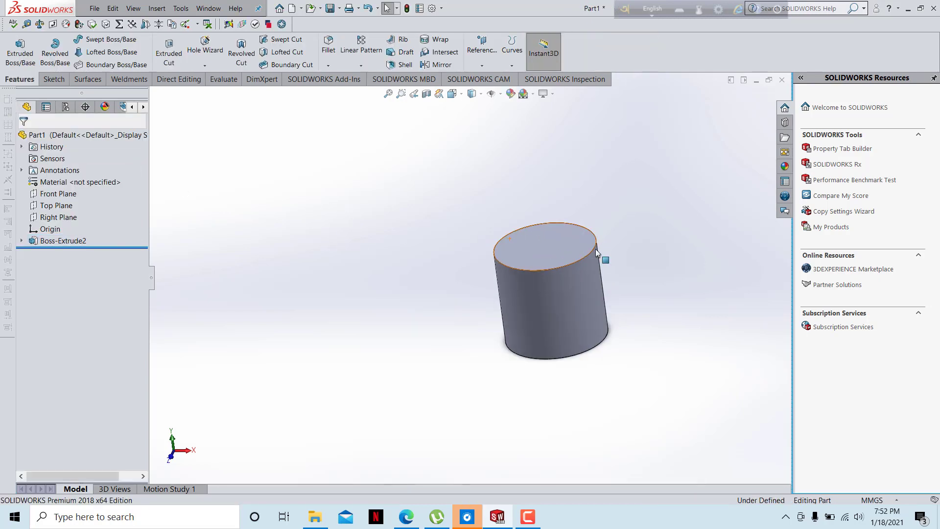
{"action": "middle_click_drag", "start_coordinate": [595, 249], "coordinate": [518, 206]}
{"action": "scroll", "coordinate": [657, 283], "scroll_direction": "down", "scroll_amount": 1}
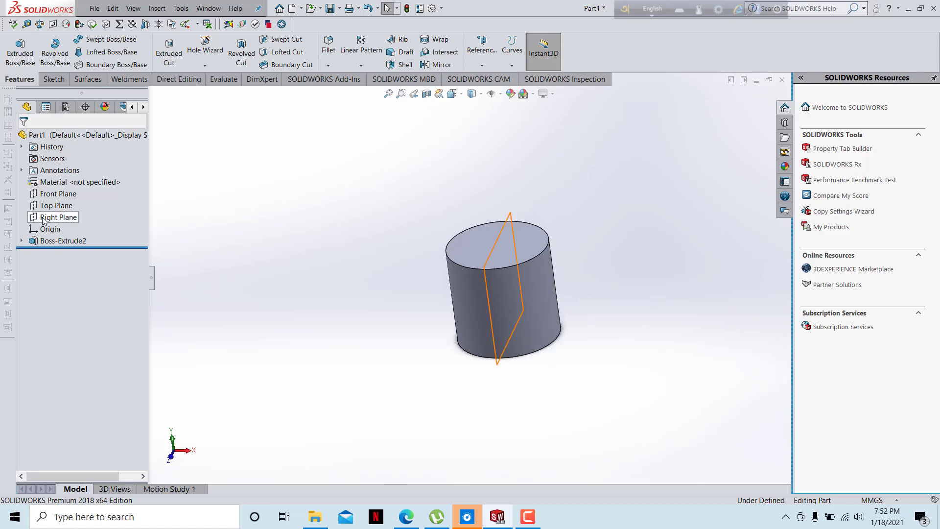
- Edit the cylinder's extrusion to start from an Offset of 50 mm from the sketch plane
{"action": "right_click", "coordinate": [58, 243]}
{"action": "left_click", "coordinate": [64, 212]}
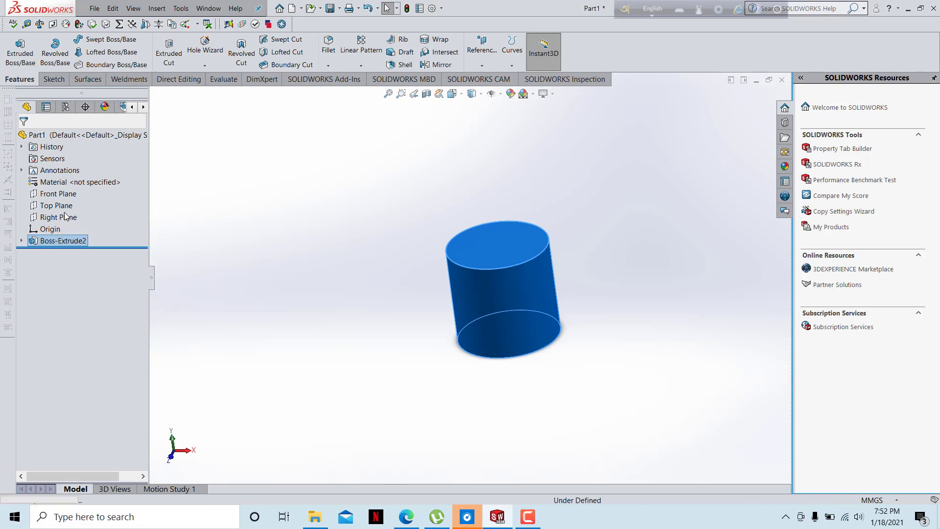
{"action": "left_click", "coordinate": [93, 171]}
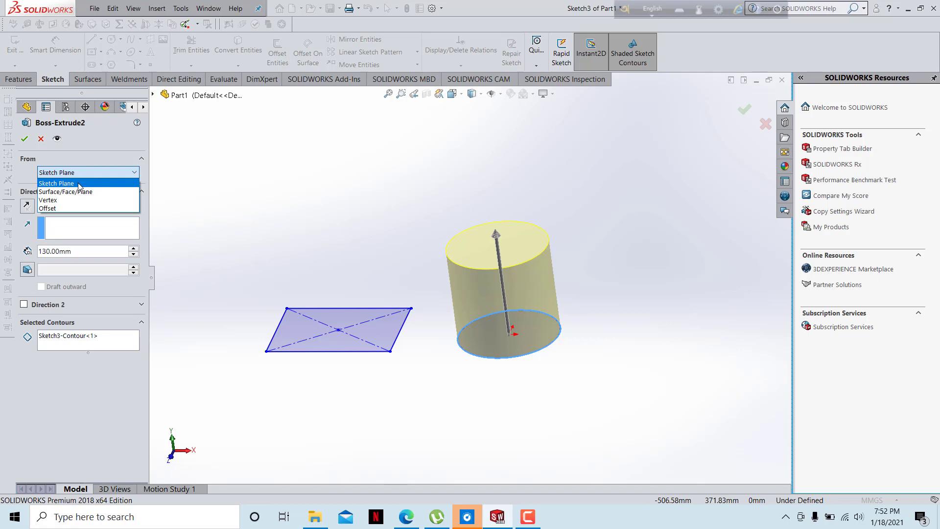
{"action": "left_click", "coordinate": [72, 208]}
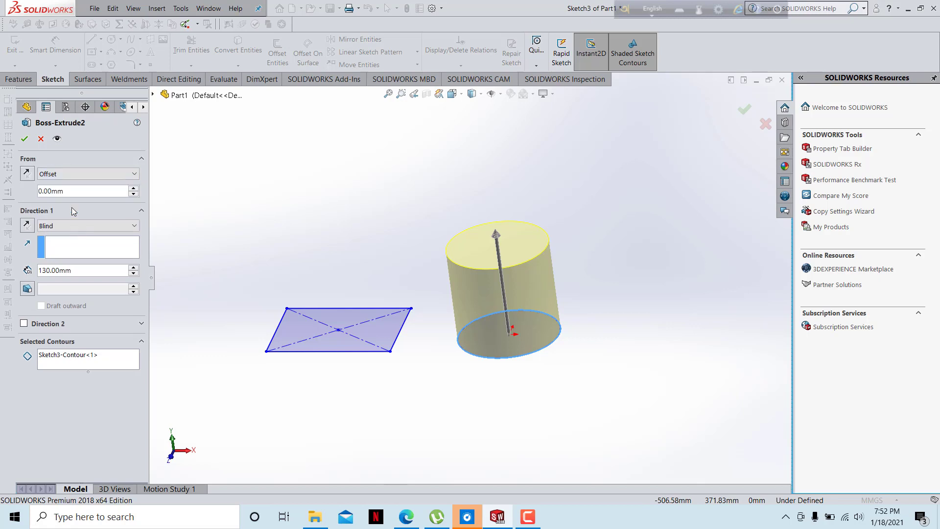
{"action": "left_click", "coordinate": [133, 189]}
{"action": "left_click", "coordinate": [133, 189]}
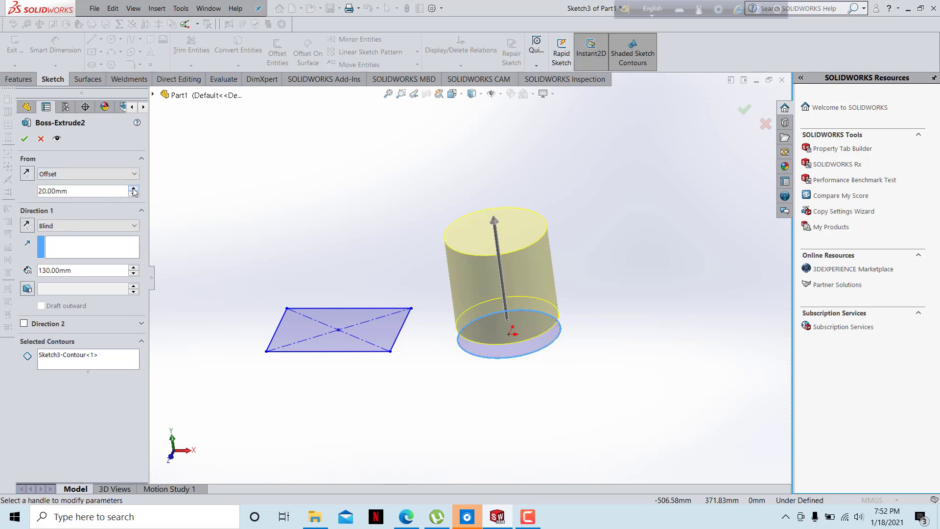
{"action": "left_click", "coordinate": [133, 188]}
{"action": "left_click", "coordinate": [133, 188]}
{"action": "left_click", "coordinate": [133, 188]}
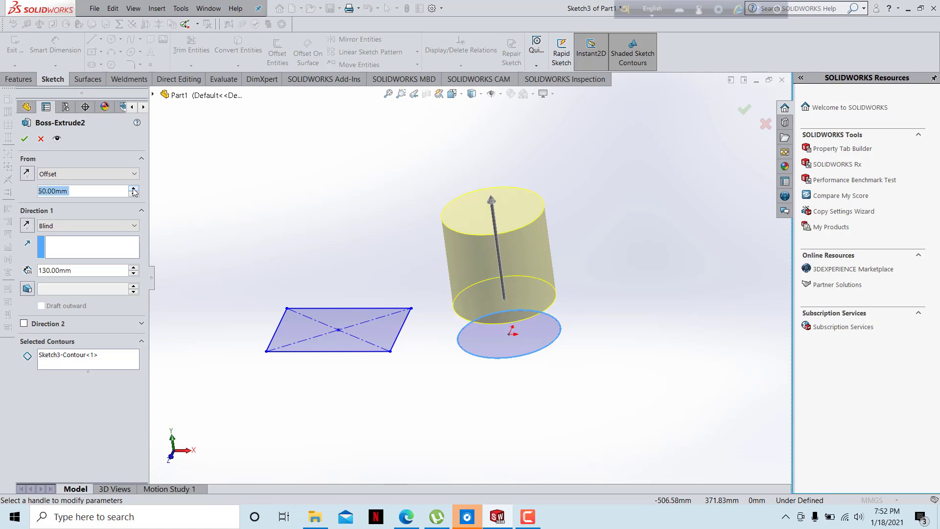
{"action": "left_click", "coordinate": [133, 189]}
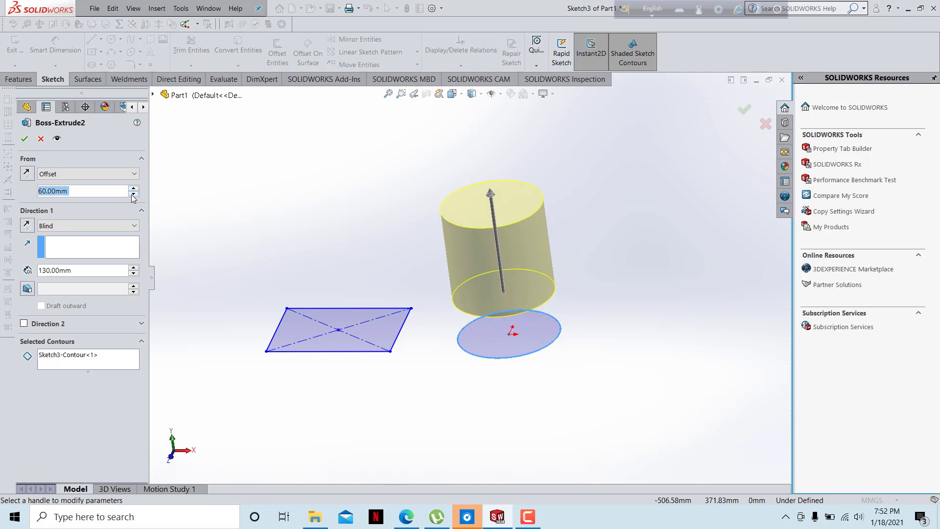
{"action": "left_click", "coordinate": [133, 194]}
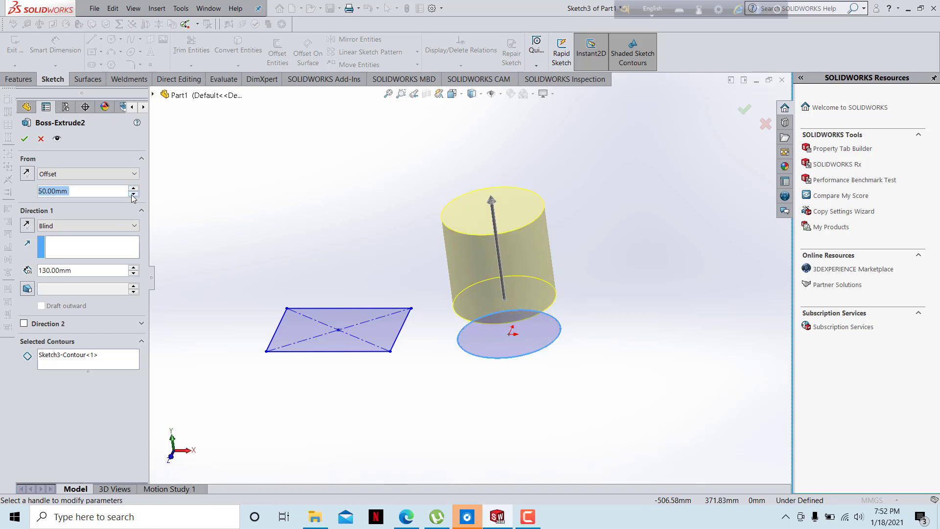
- Reverse the start offset direction, set the offset to 60 mm, and switch its direction back and forth
{"action": "left_click", "coordinate": [28, 173]}
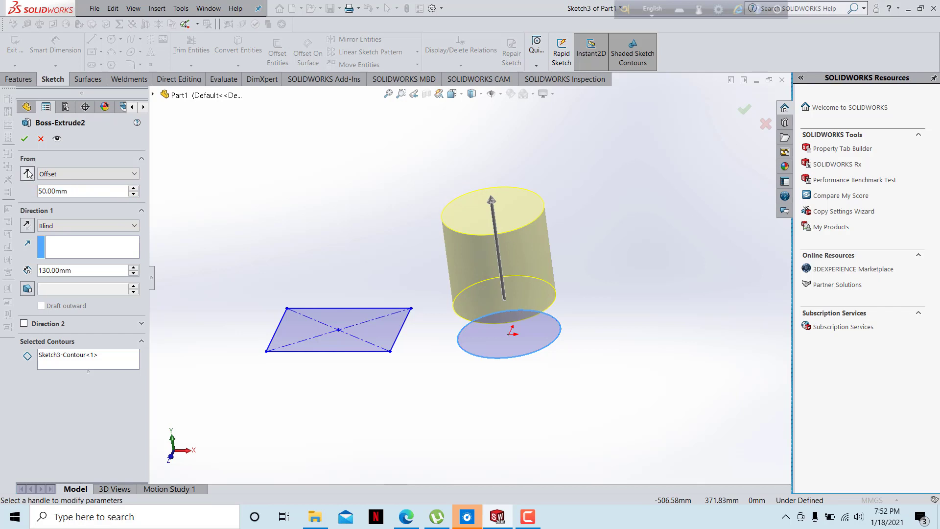
{"action": "left_click", "coordinate": [133, 189]}
{"action": "left_click", "coordinate": [133, 189]}
{"action": "left_click", "coordinate": [133, 194]}
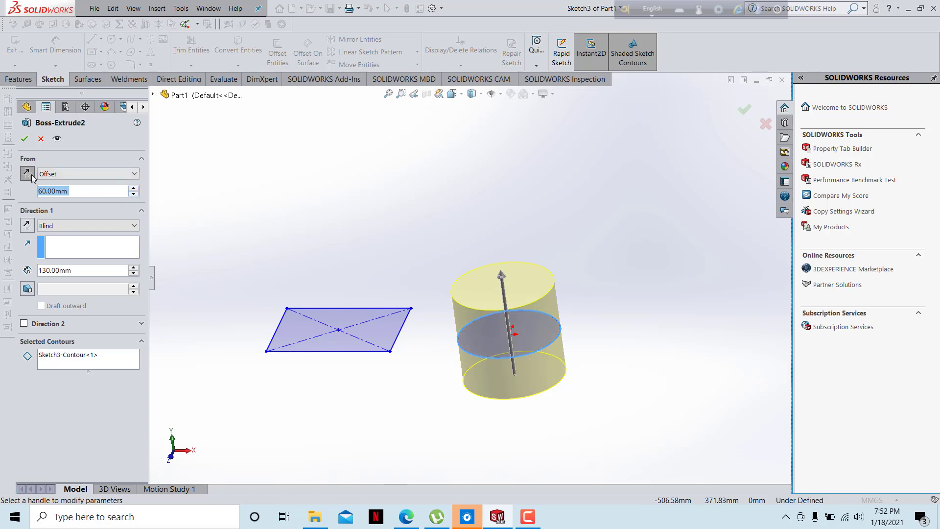
{"action": "left_click", "coordinate": [27, 174]}
{"action": "left_click", "coordinate": [27, 174]}
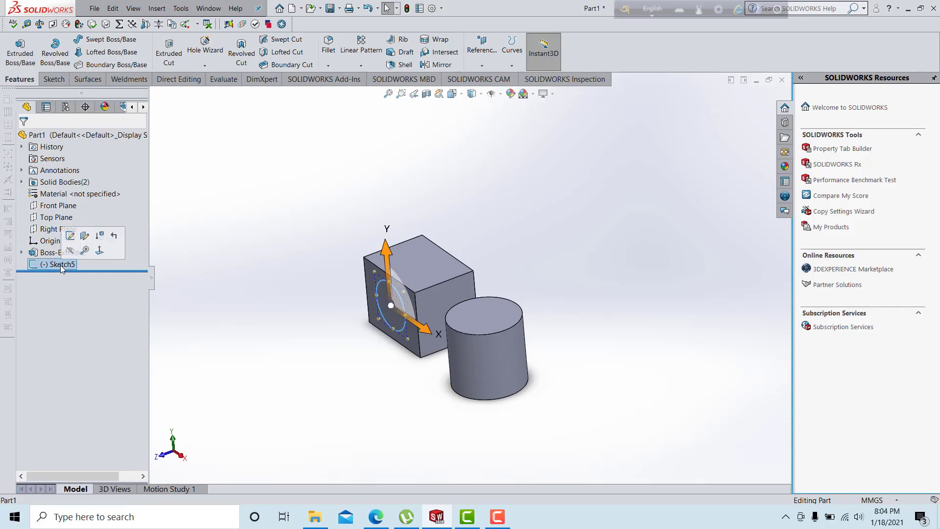
- Delete the existing circle sketch and draw a new circle of about 23 mm radius on the same side face of the box
{"action": "key", "text": "Delete"}
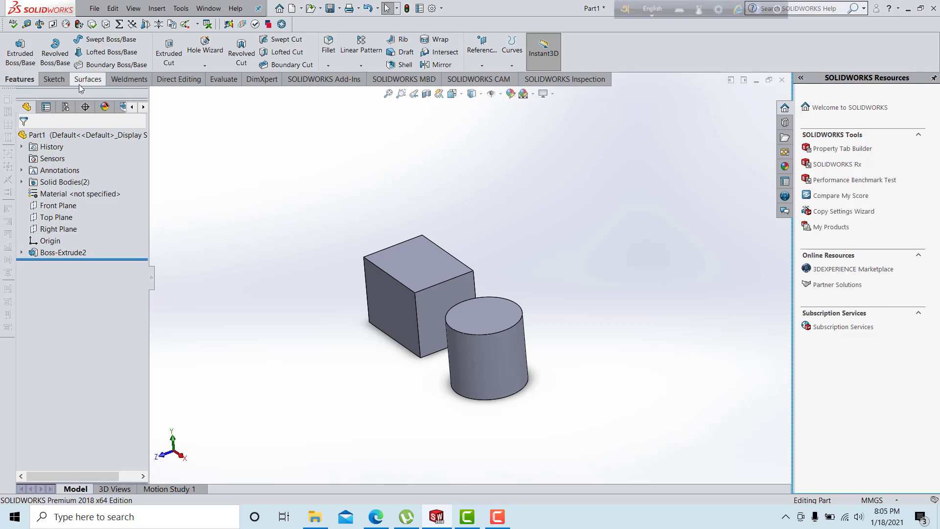
{"action": "left_click", "coordinate": [53, 79]}
{"action": "left_click", "coordinate": [15, 46]}
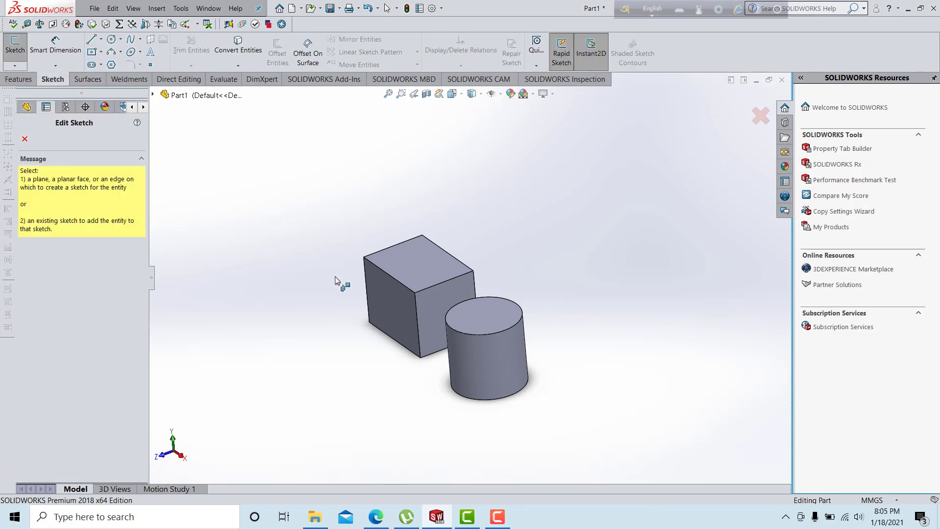
{"action": "left_click", "coordinate": [397, 300]}
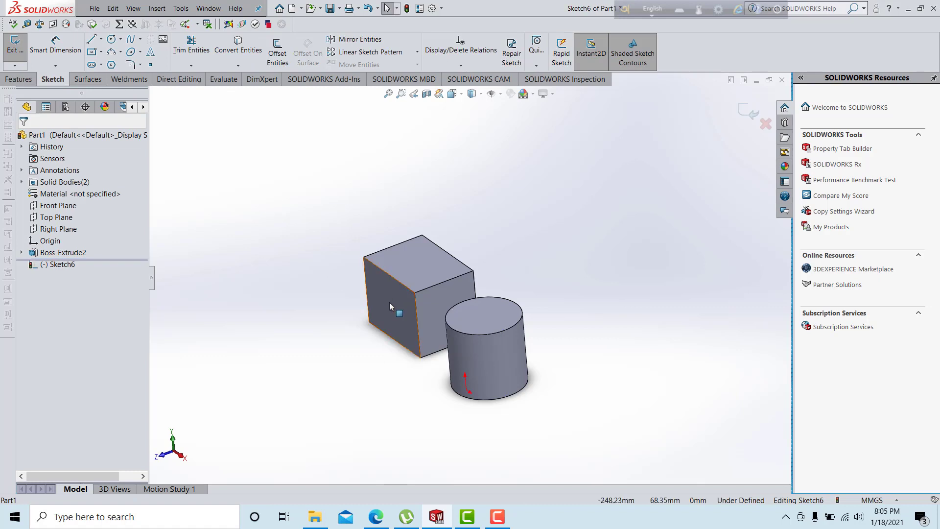
{"action": "left_click", "coordinate": [112, 40]}
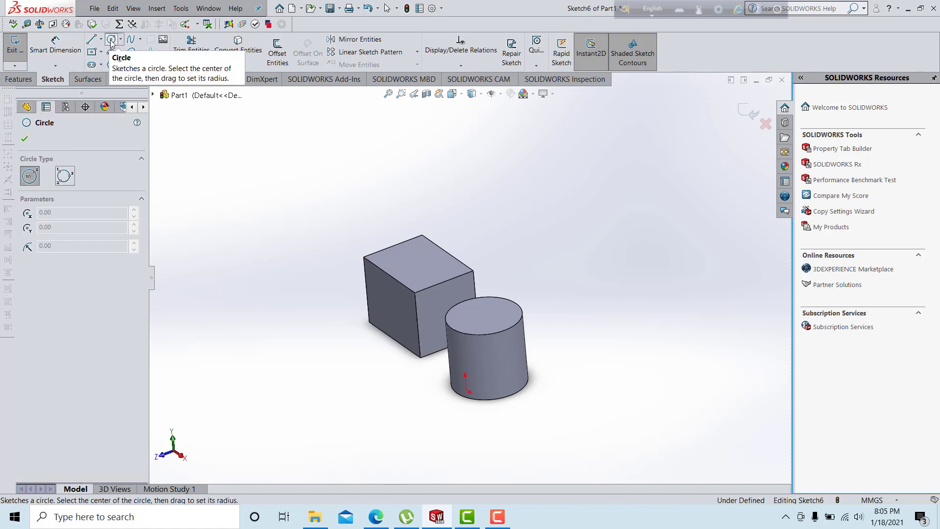
{"action": "left_click", "coordinate": [389, 300]}
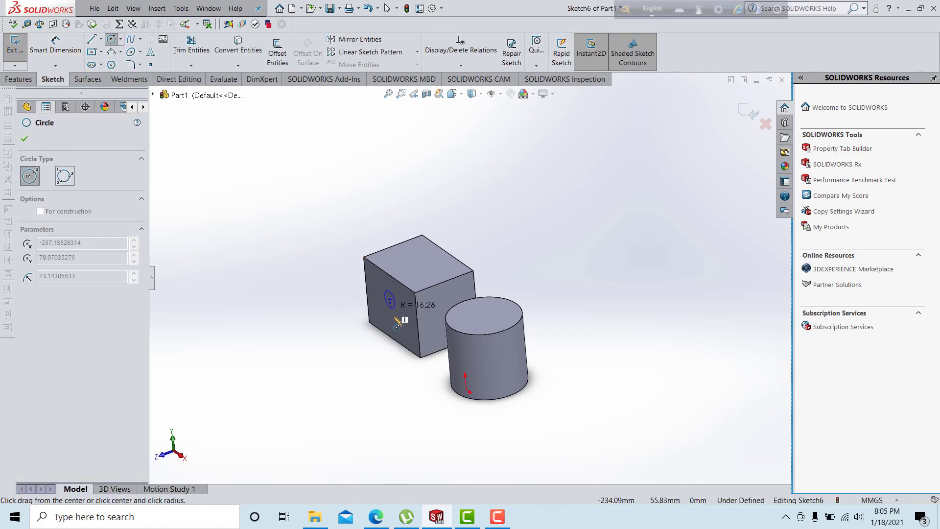
{"action": "left_click", "coordinate": [396, 321]}
{"action": "key", "text": "Escape"}
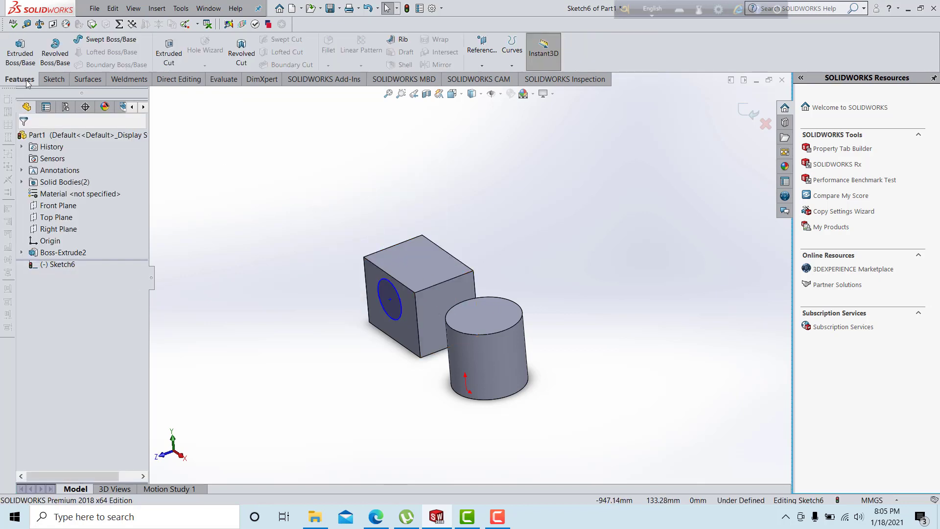
- Cut the circle into the box with an Extruded Cut using a Blind depth of 69 mm
{"action": "left_click", "coordinate": [169, 52]}
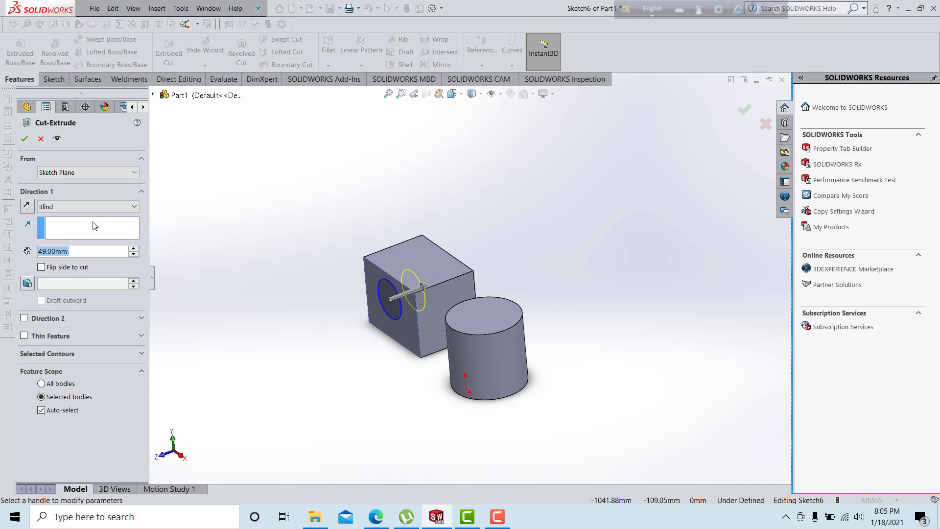
{"action": "left_click", "coordinate": [133, 254]}
{"action": "left_click", "coordinate": [133, 253]}
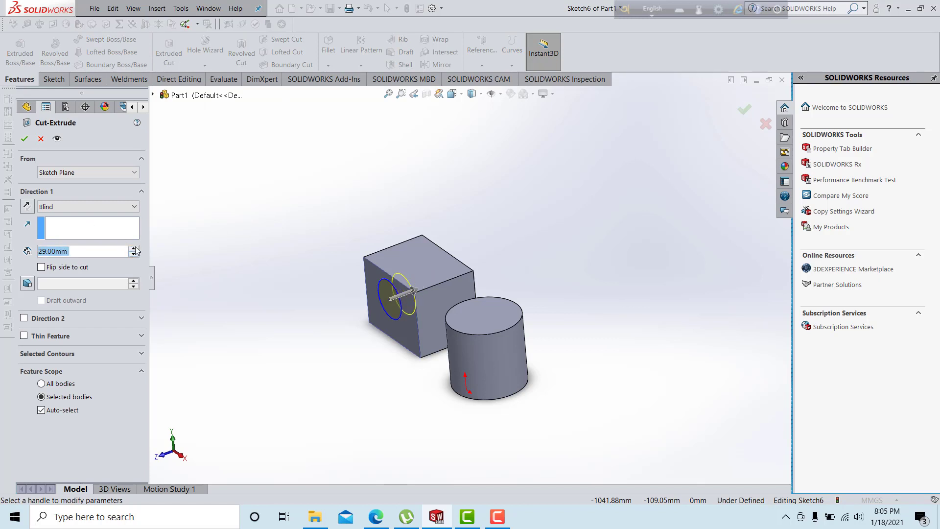
{"action": "left_click", "coordinate": [134, 248]}
{"action": "left_click", "coordinate": [133, 248]}
{"action": "middle_click_drag", "start_coordinate": [420, 261], "coordinate": [427, 260]}
{"action": "scroll", "coordinate": [390, 278], "scroll_direction": "down", "scroll_amount": 1}
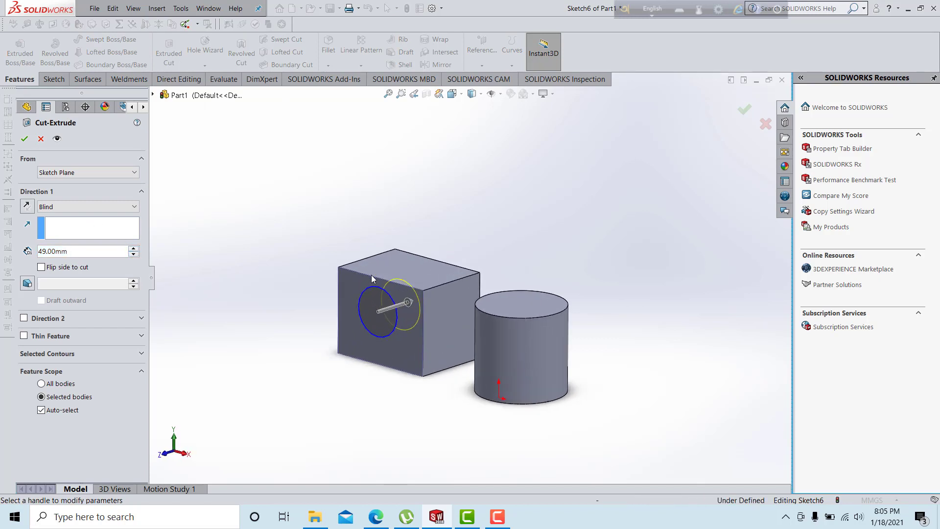
{"action": "left_click", "coordinate": [134, 249]}
{"action": "left_click", "coordinate": [133, 249]}
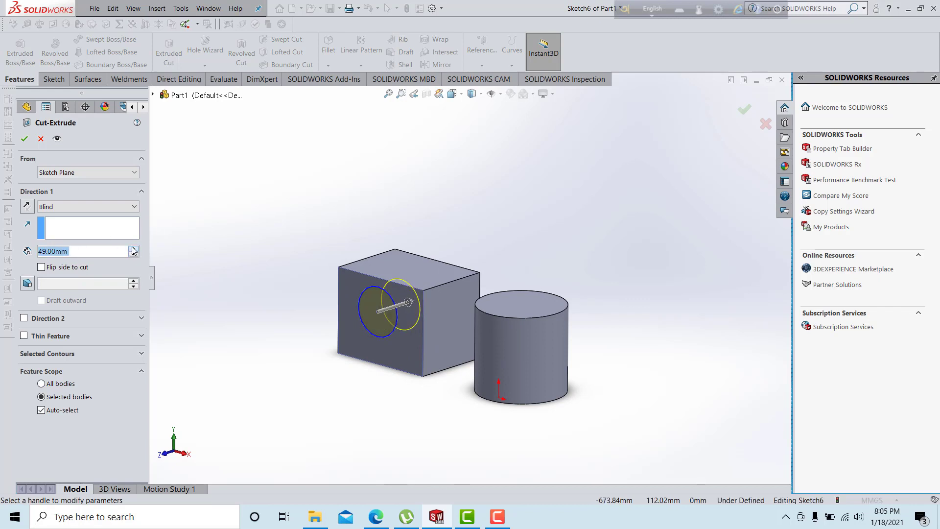
{"action": "middle_click_drag", "start_coordinate": [373, 278], "coordinate": [353, 295]}
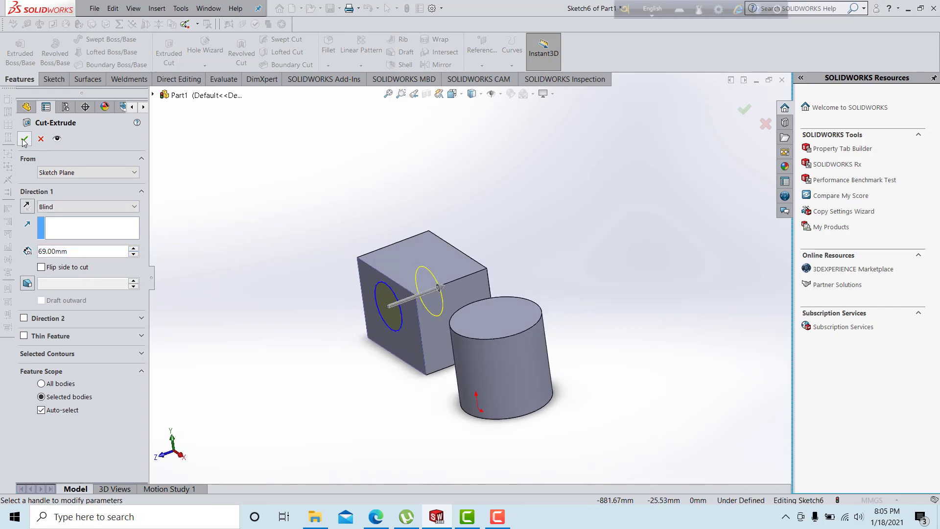
{"action": "key", "text": "Return"}
{"action": "middle_click_drag", "start_coordinate": [435, 275], "coordinate": [372, 274]}
- Edit the circular cut in the box and set its end condition to Through All
{"action": "right_click", "coordinate": [57, 265]}
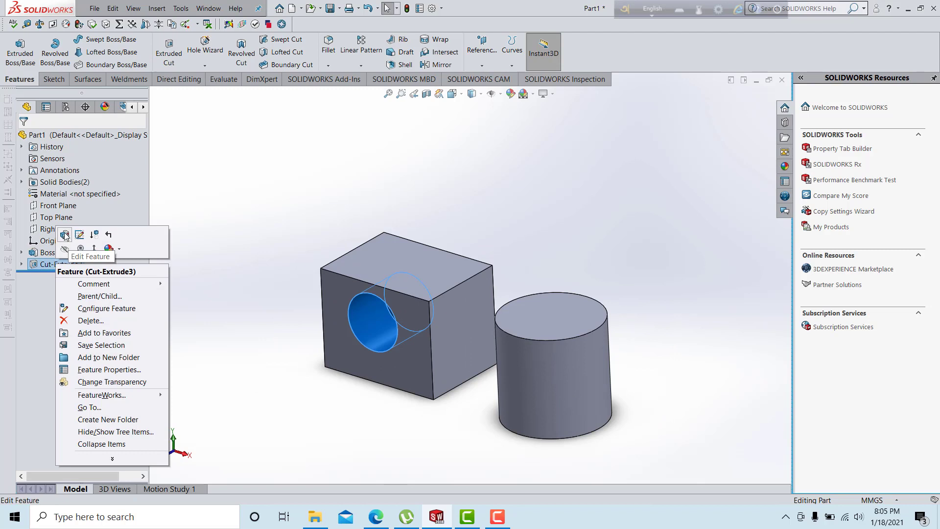
{"action": "left_click", "coordinate": [79, 234]}
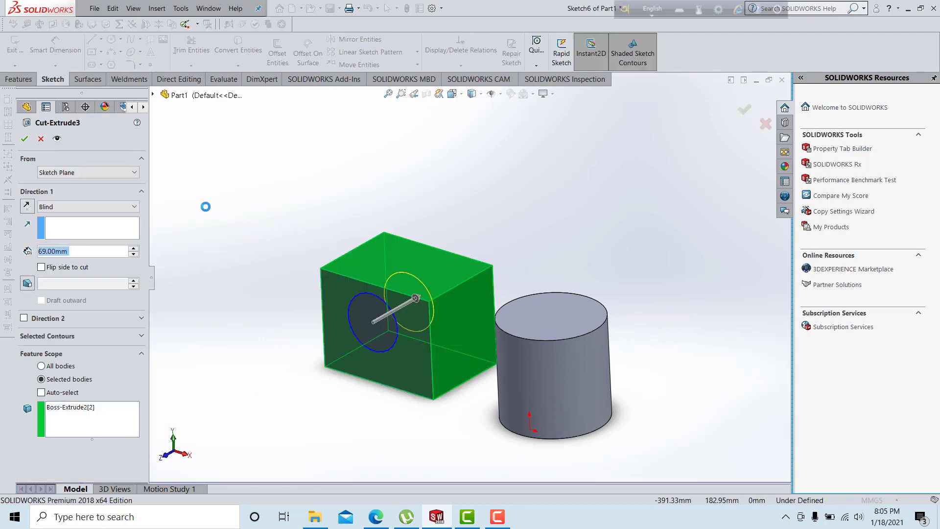
{"action": "left_click", "coordinate": [99, 207]}
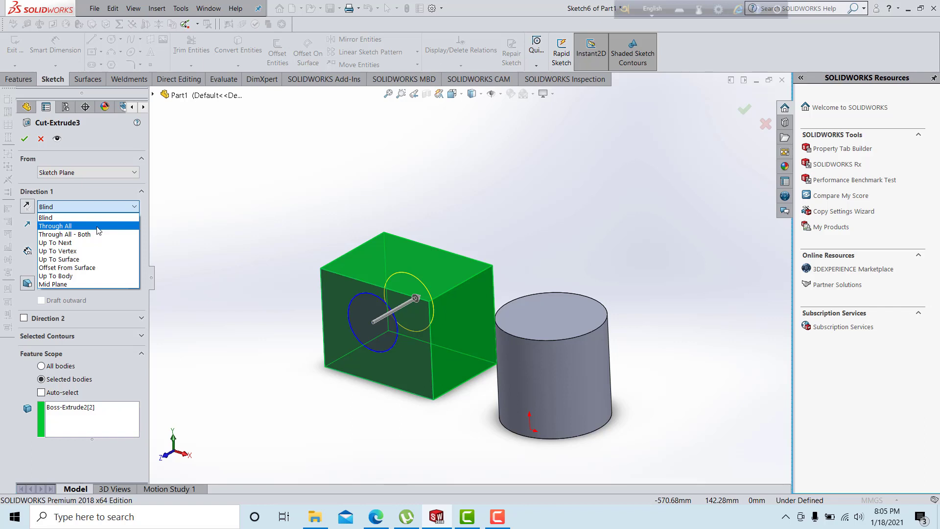
{"action": "left_click", "coordinate": [98, 230]}
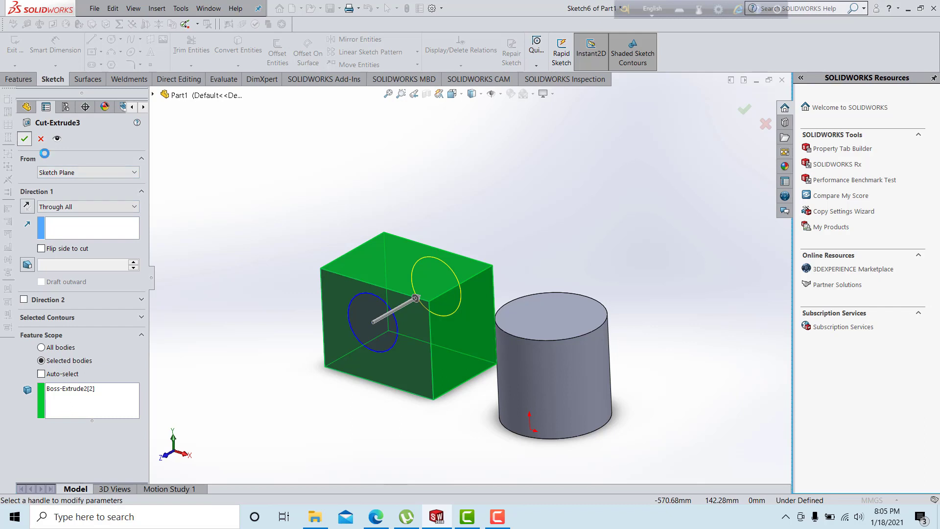
{"action": "left_click", "coordinate": [24, 139]}
{"action": "middle_click_drag", "start_coordinate": [272, 227], "coordinate": [230, 250]}
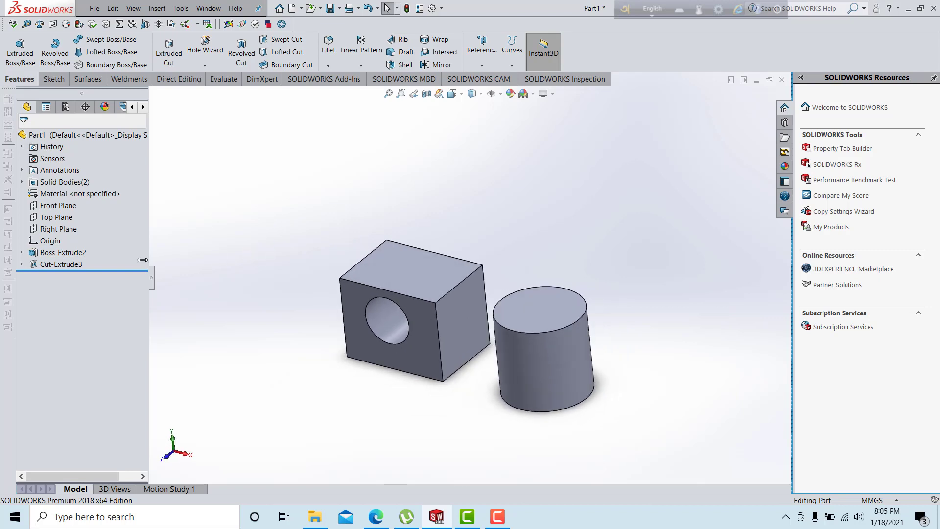
- Change the circular cut's end condition to Through All - Both and accept the feature
{"action": "right_click", "coordinate": [72, 266]}
{"action": "left_click", "coordinate": [82, 238]}
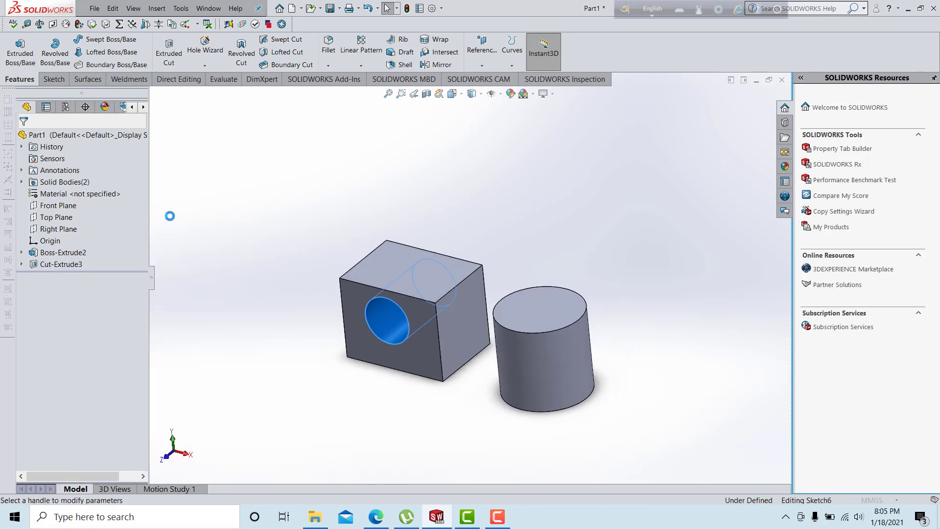
{"action": "left_click", "coordinate": [78, 207]}
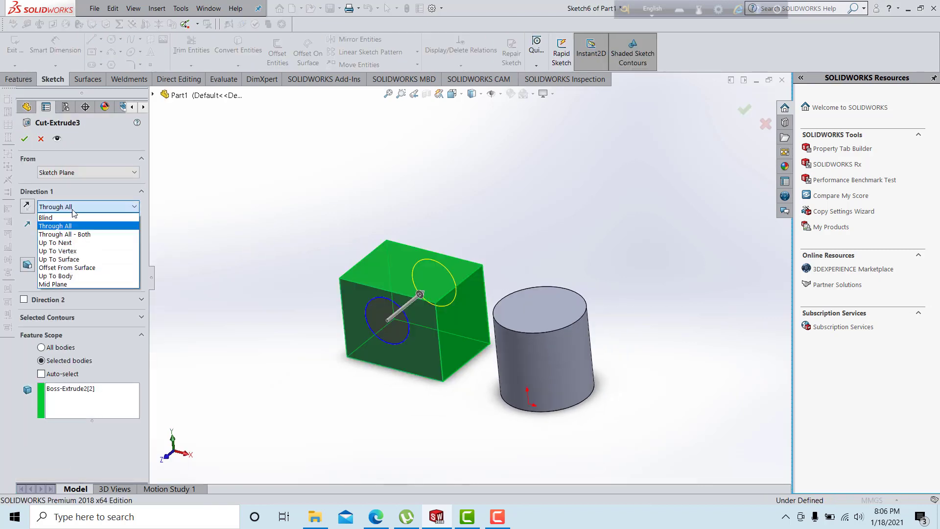
{"action": "left_click", "coordinate": [76, 236]}
{"action": "middle_click_drag", "start_coordinate": [237, 264], "coordinate": [227, 281]}
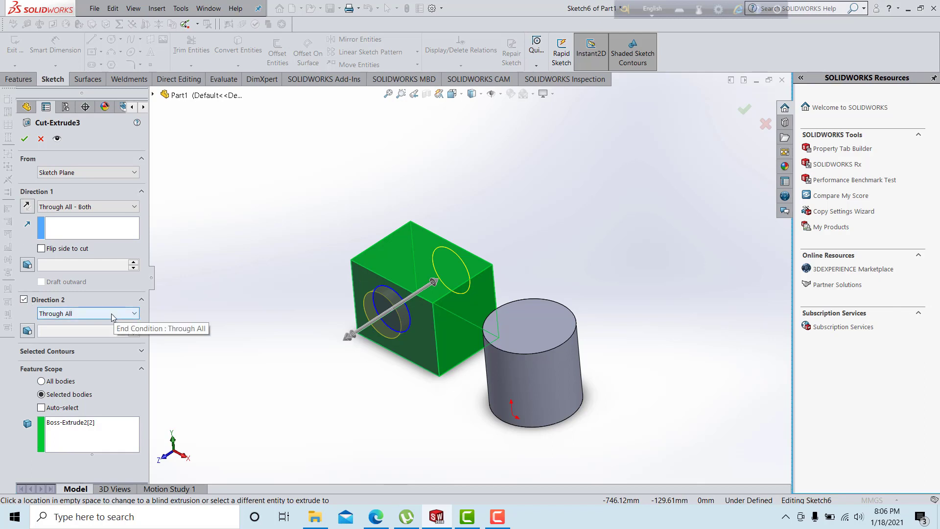
{"action": "left_click", "coordinate": [24, 139]}
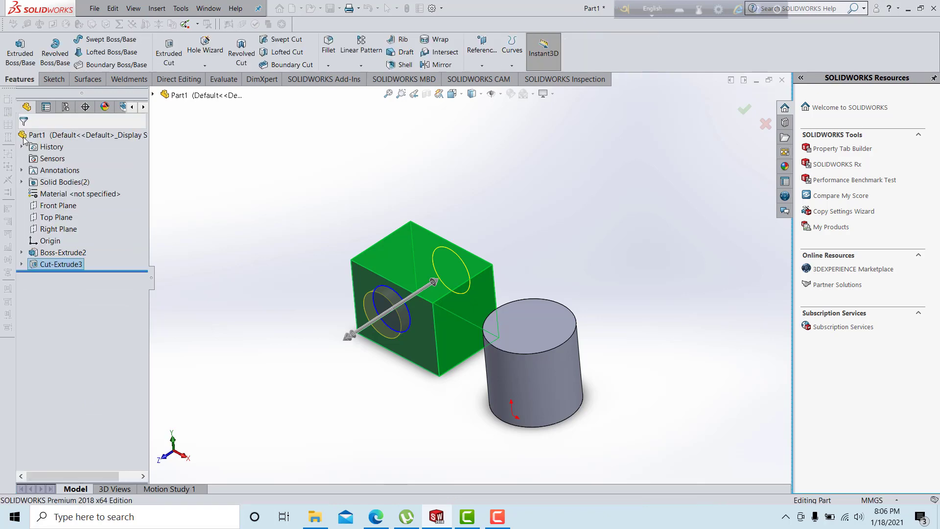
- Change the circular cut's end condition to Up To Vertex, referencing the upper edge of the box's far side face, and accept the feature
{"action": "middle_click_drag", "start_coordinate": [238, 255], "coordinate": [252, 230]}
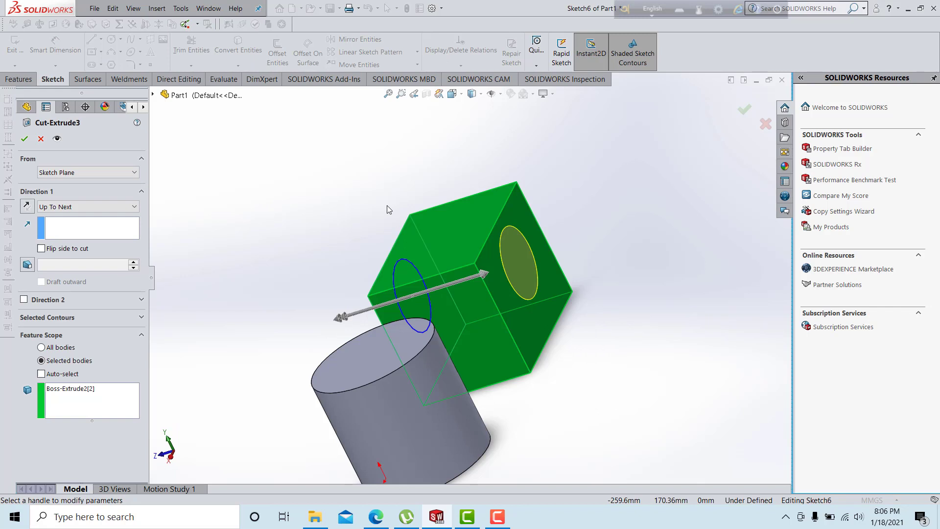
{"action": "middle_click_drag", "start_coordinate": [387, 204], "coordinate": [334, 201]}
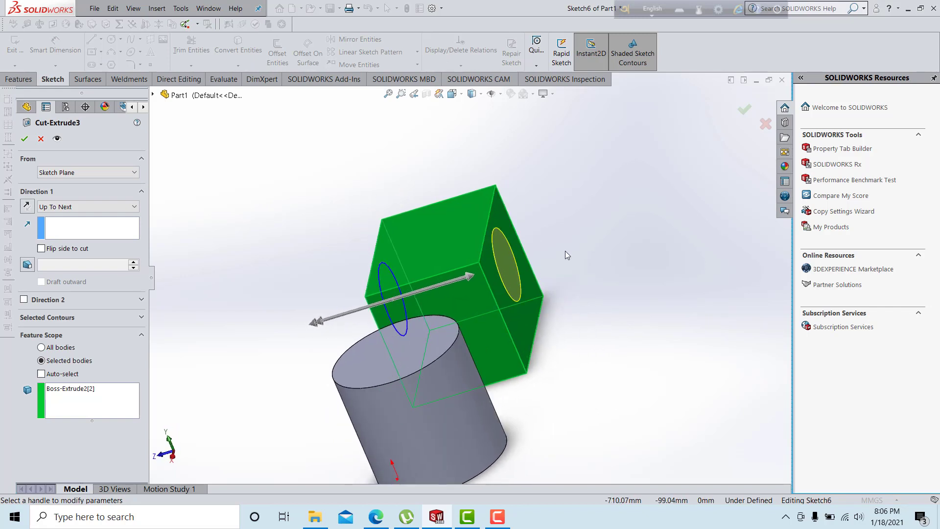
{"action": "mouse_move", "coordinate": [557, 248]}
{"action": "middle_mouse_down"}
{"action": "mouse_move", "coordinate": [551, 243]}
{"action": "mouse_move", "coordinate": [566, 238]}
{"action": "mouse_move", "coordinate": [553, 244]}
{"action": "middle_mouse_up"}
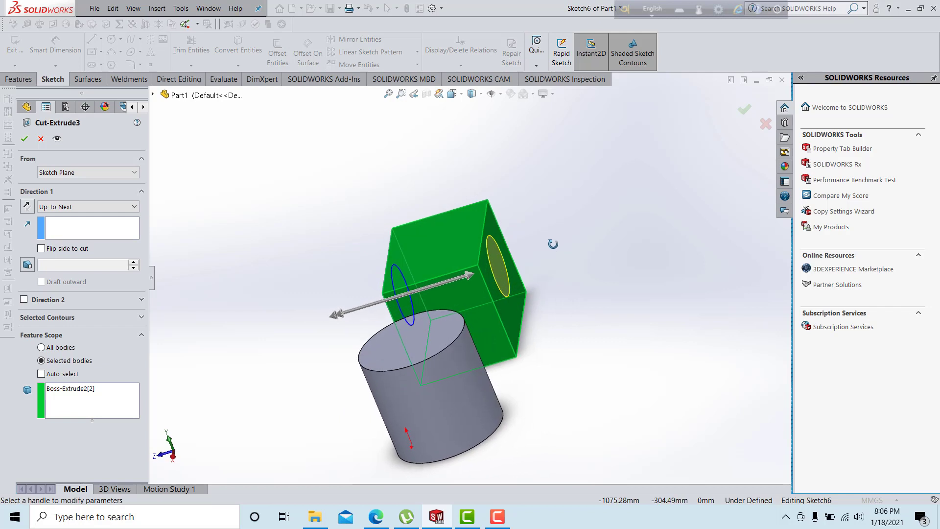
{"action": "left_click", "coordinate": [100, 207]}
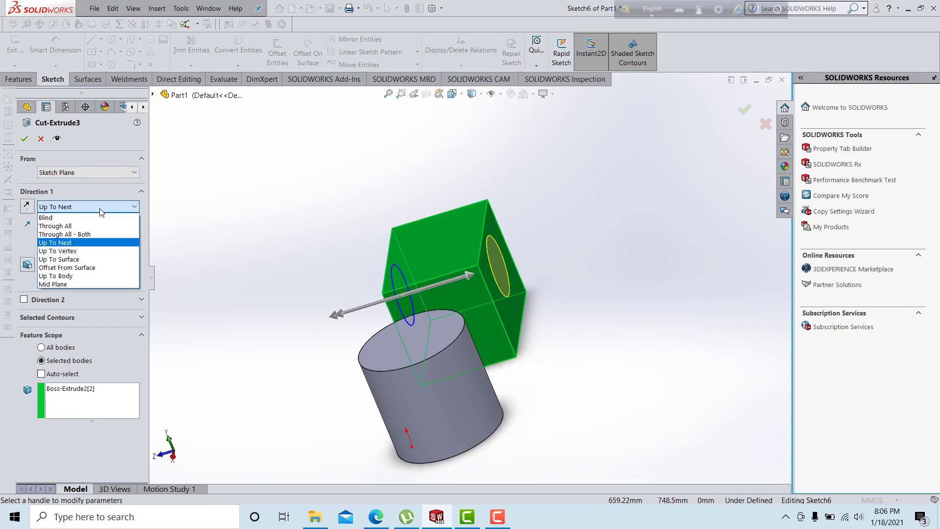
{"action": "left_click", "coordinate": [96, 251]}
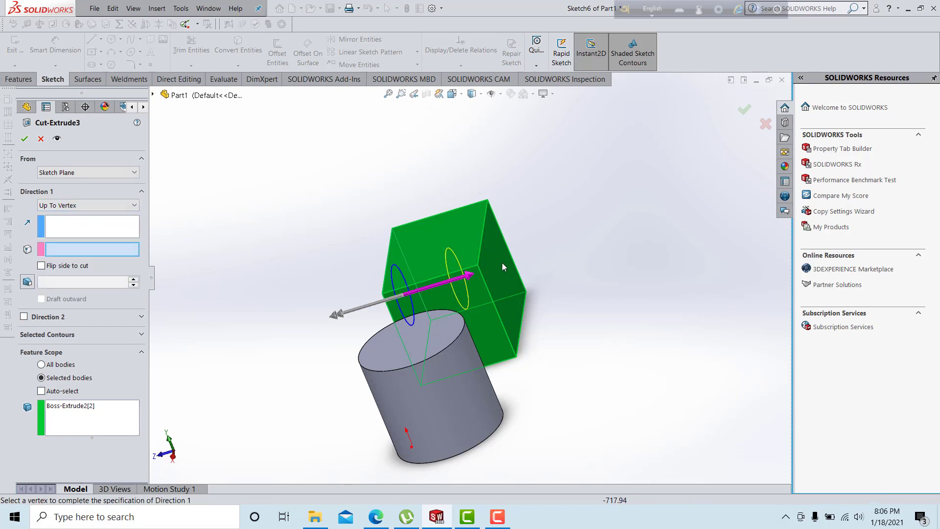
{"action": "scroll", "coordinate": [496, 274], "scroll_direction": "down", "scroll_amount": 2}
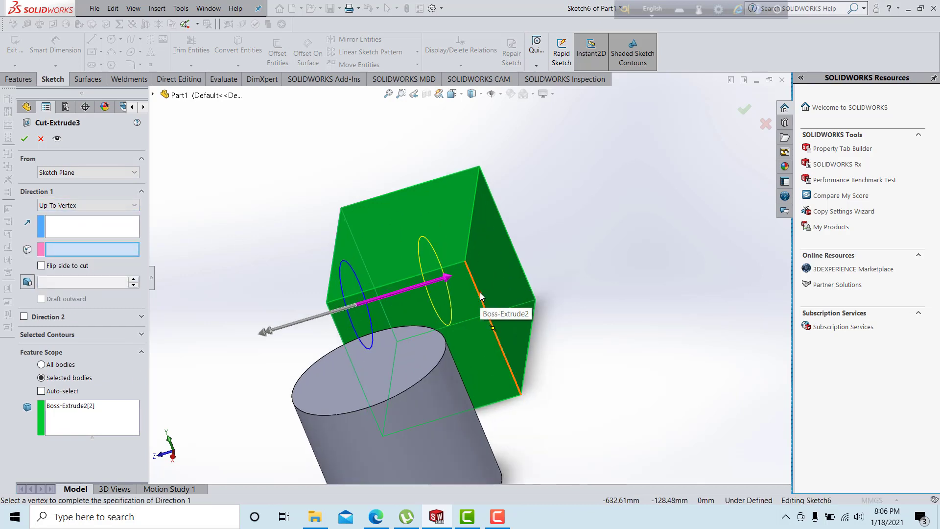
{"action": "left_click", "coordinate": [480, 294]}
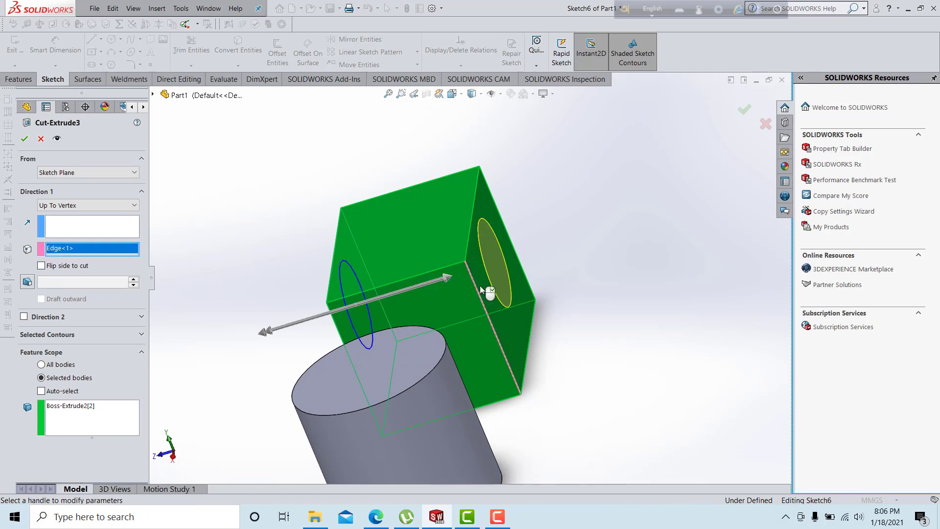
{"action": "left_click", "coordinate": [468, 252]}
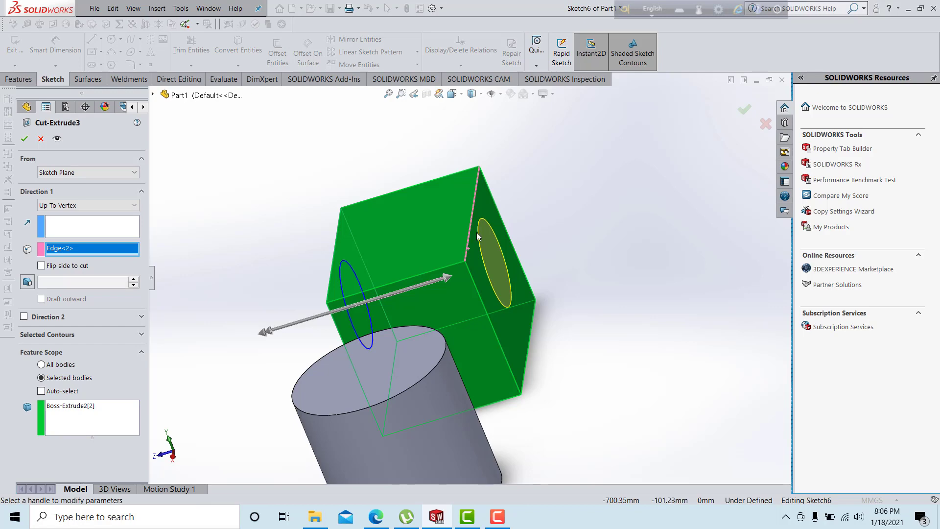
{"action": "left_click", "coordinate": [24, 138]}
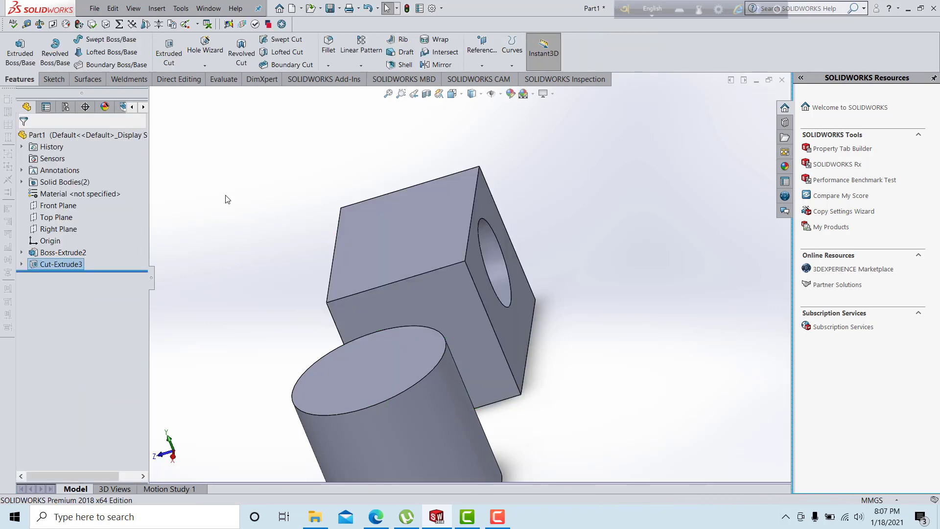
- Edit the circular cut and set its end condition to Up To Surface, ending at the box's far side face
{"action": "right_click", "coordinate": [63, 262]}
{"action": "left_click", "coordinate": [73, 230]}
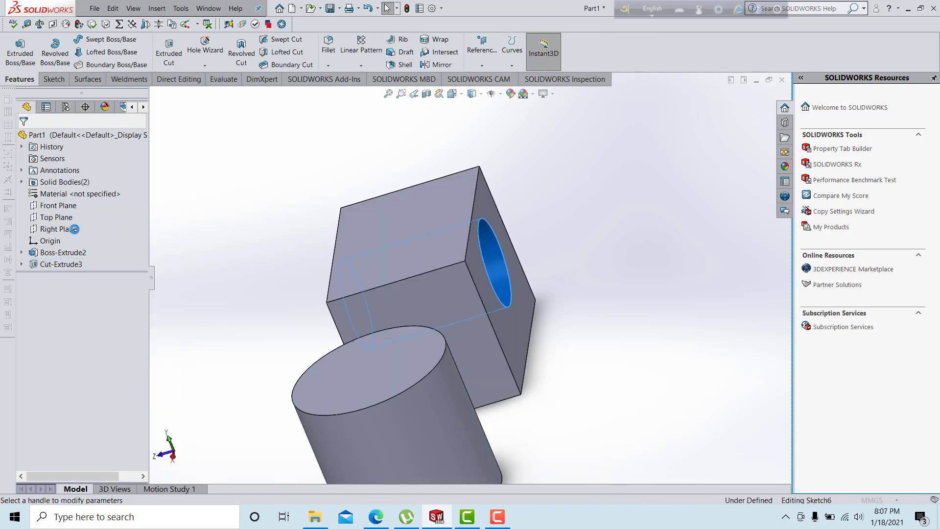
{"action": "left_click", "coordinate": [74, 205]}
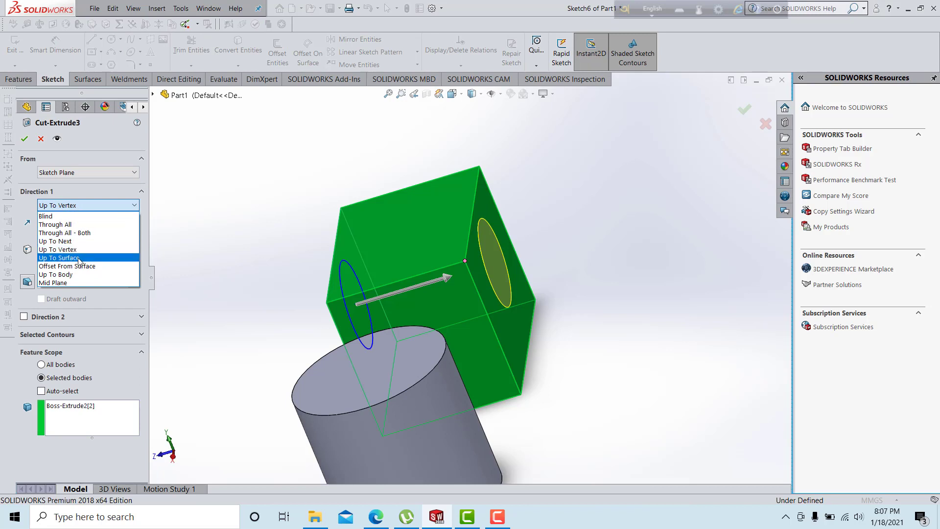
{"action": "left_click", "coordinate": [79, 258]}
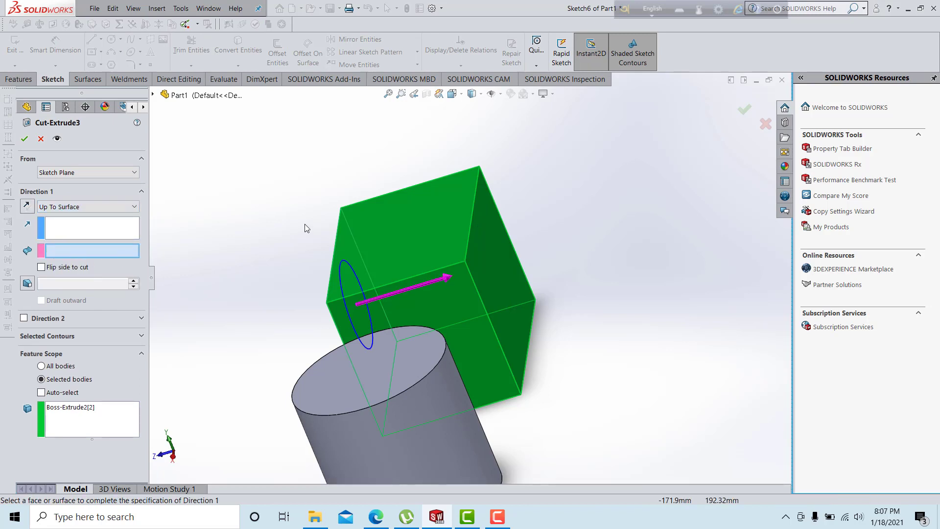
{"action": "left_click", "coordinate": [502, 274]}
{"action": "middle_click_drag", "start_coordinate": [507, 275], "coordinate": [447, 276]}
- Change the cut's end condition to Offset From Surface, with a 10 mm offset from the box's far side face
{"action": "left_click", "coordinate": [75, 206]}
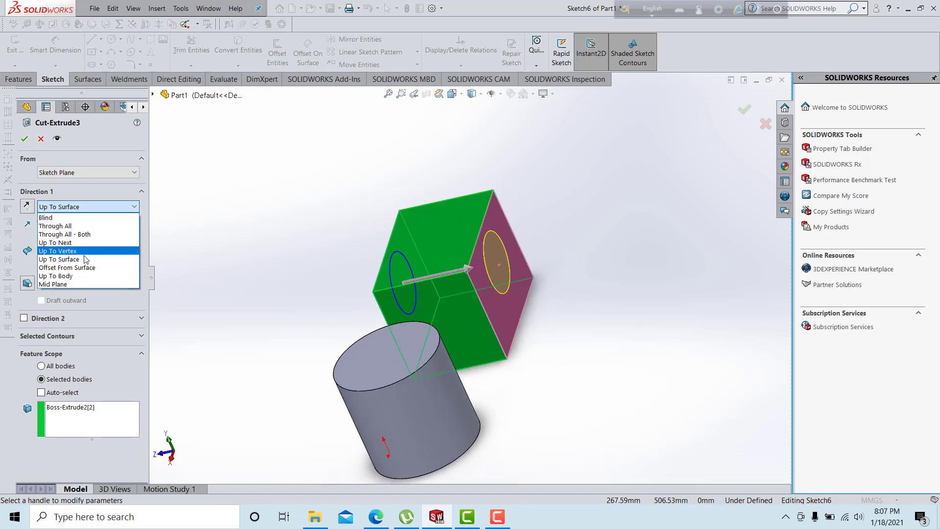
{"action": "left_click", "coordinate": [89, 267]}
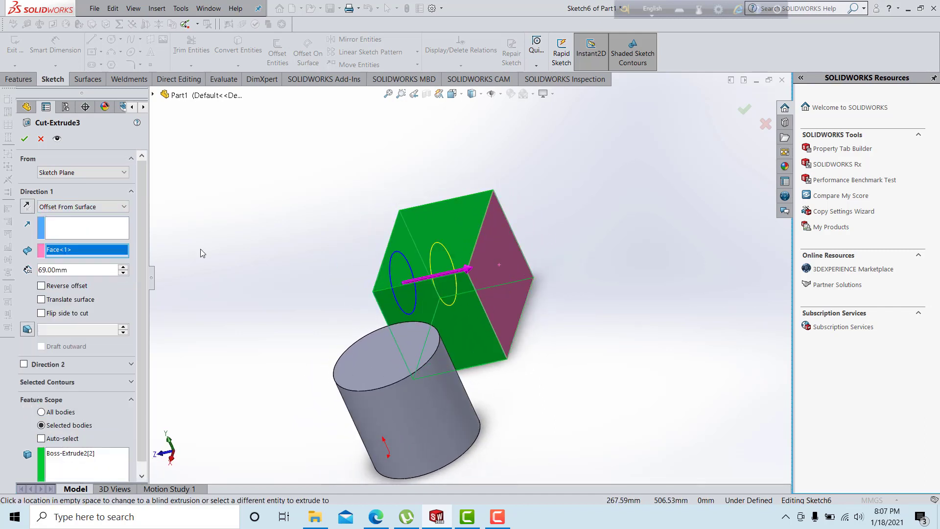
{"action": "left_click", "coordinate": [490, 276]}
{"action": "left_click", "coordinate": [490, 276]}
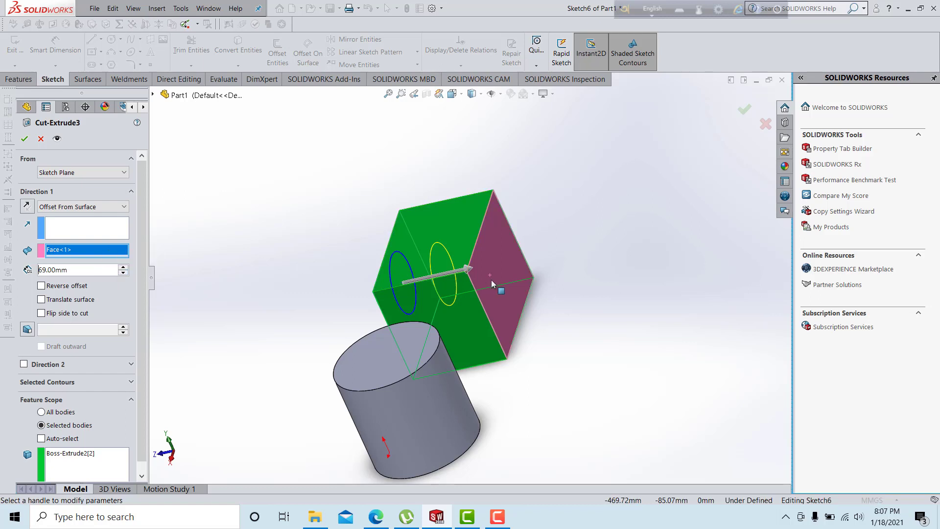
{"action": "double_click", "coordinate": [38, 264]}
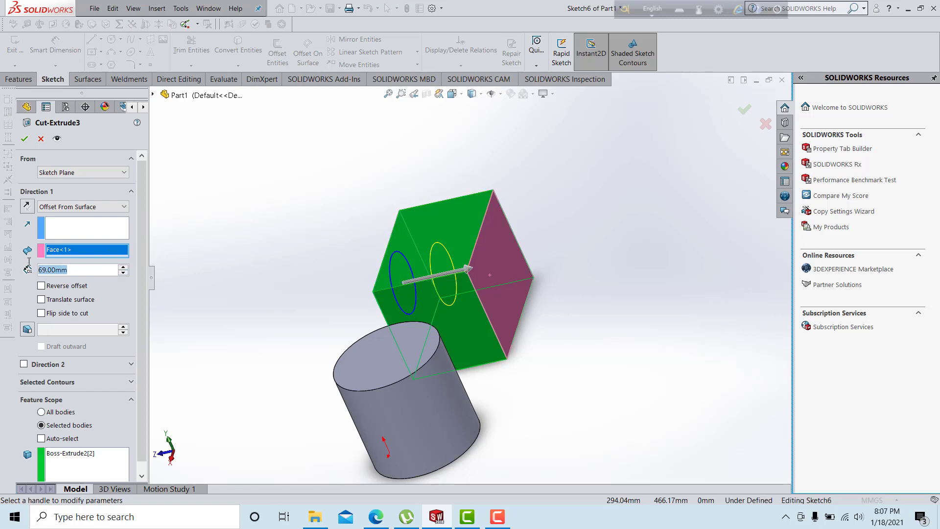
{"action": "type", "text": "10"}
{"action": "key", "text": "Return"}
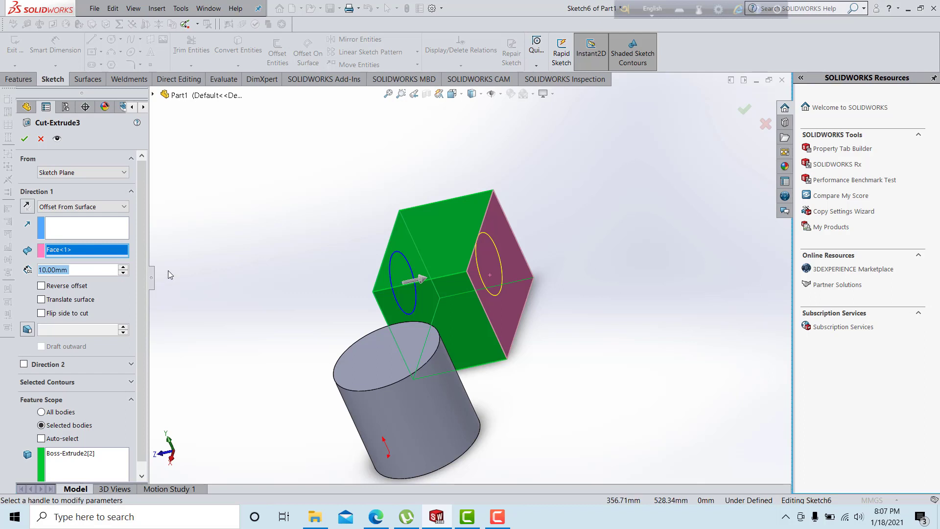
- Increase the cut's surface offset to 20 mm and accept the feature
{"action": "middle_click_drag", "start_coordinate": [536, 292], "coordinate": [427, 292]}
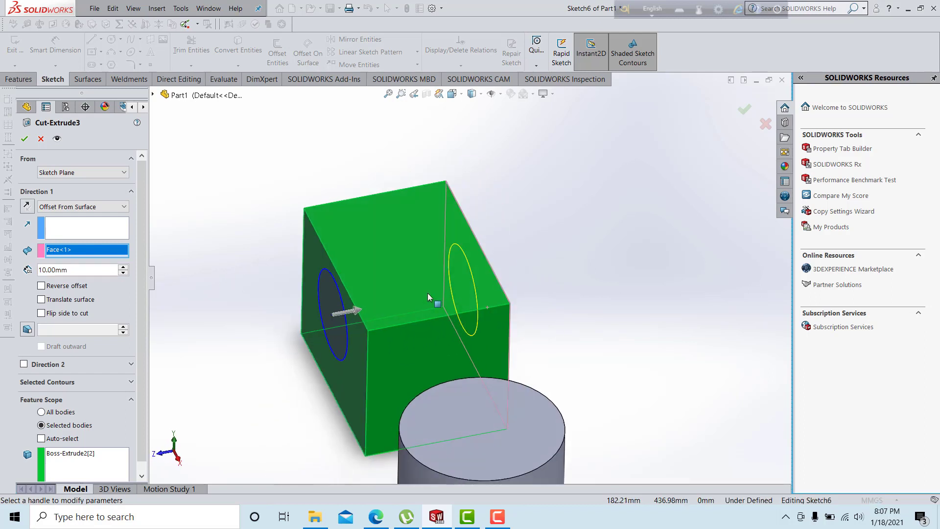
{"action": "left_click", "coordinate": [123, 268]}
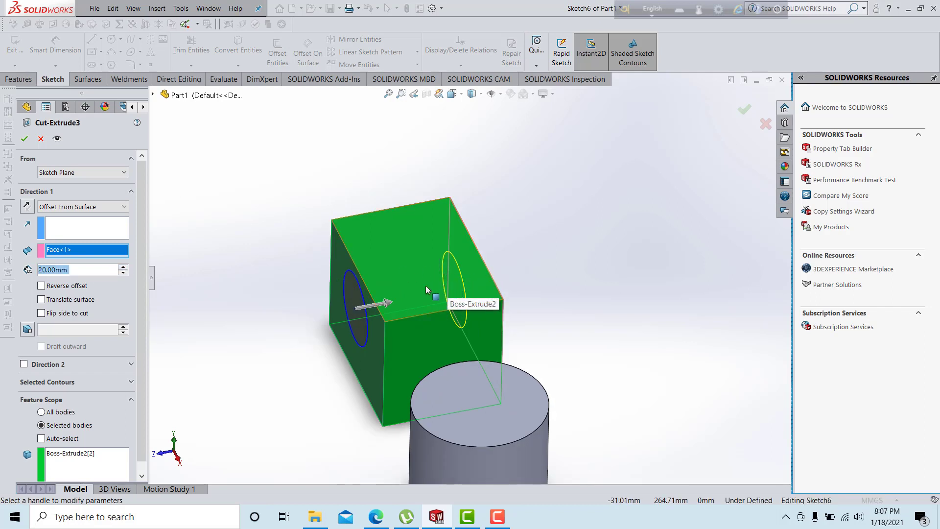
{"action": "left_click", "coordinate": [23, 140]}
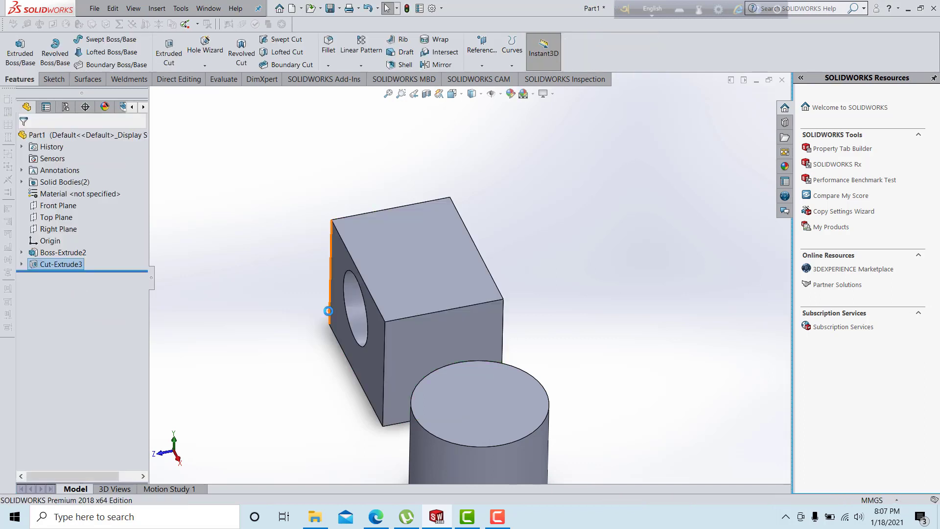
- Reopen the circular cut for editing and review its end condition choices and the Selected Contours option
{"action": "mouse_move", "coordinate": [327, 307]}
{"action": "middle_mouse_down"}
{"action": "mouse_move", "coordinate": [392, 275]}
{"action": "mouse_move", "coordinate": [337, 281]}
{"action": "mouse_move", "coordinate": [324, 303]}
{"action": "middle_mouse_up"}
{"action": "right_click", "coordinate": [39, 267]}
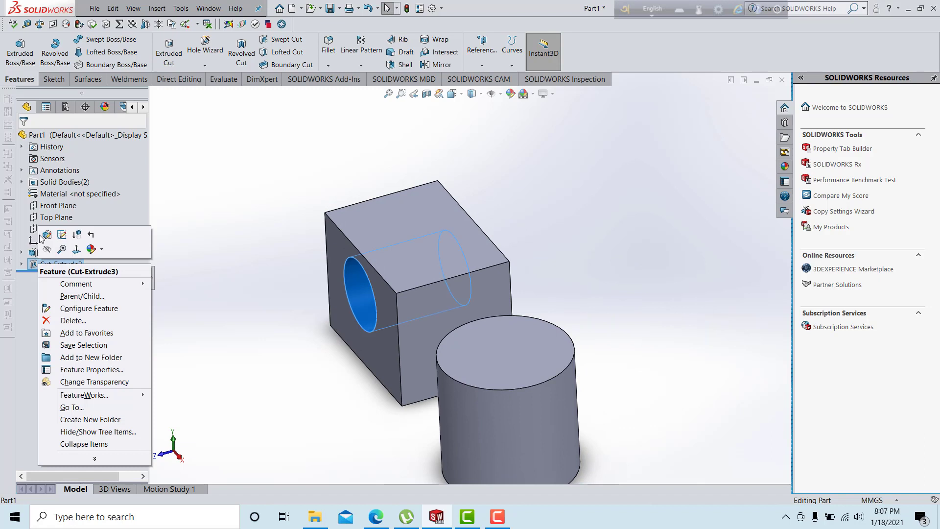
{"action": "left_click", "coordinate": [42, 239]}
{"action": "left_click", "coordinate": [72, 206]}
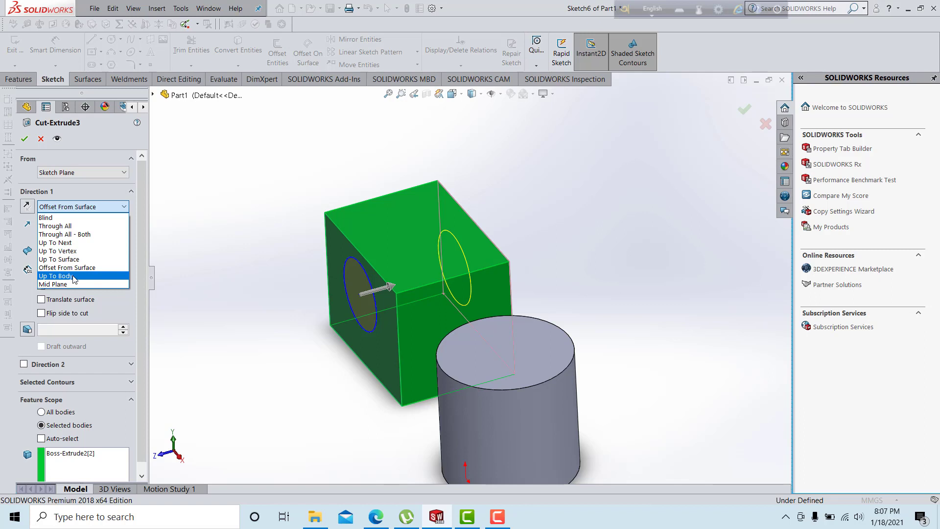
{"action": "left_click", "coordinate": [145, 327]}
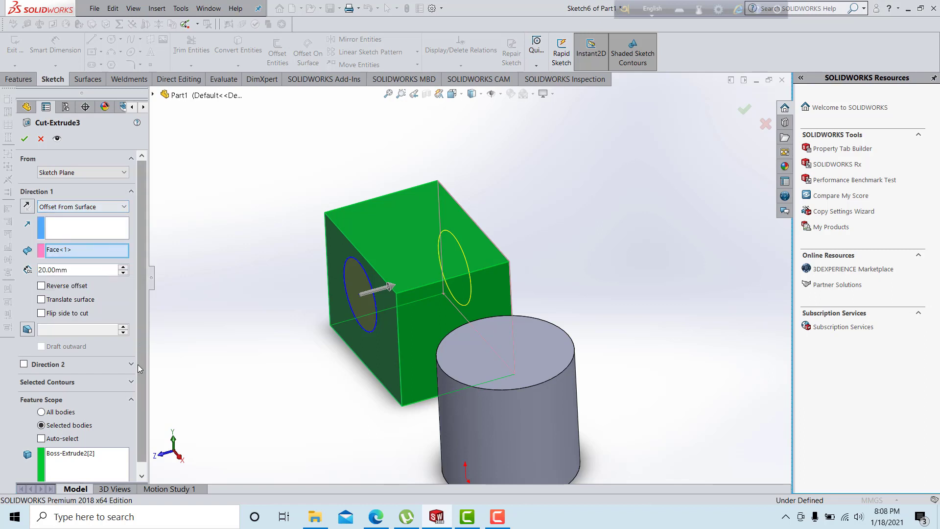
{"action": "scroll", "coordinate": [137, 366], "scroll_direction": "down", "scroll_amount": 1}
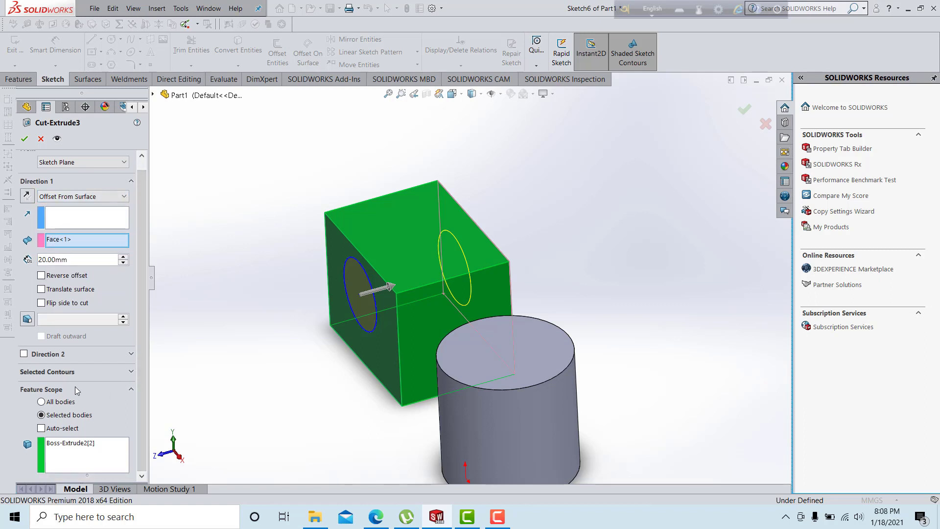
{"action": "left_click", "coordinate": [81, 372]}
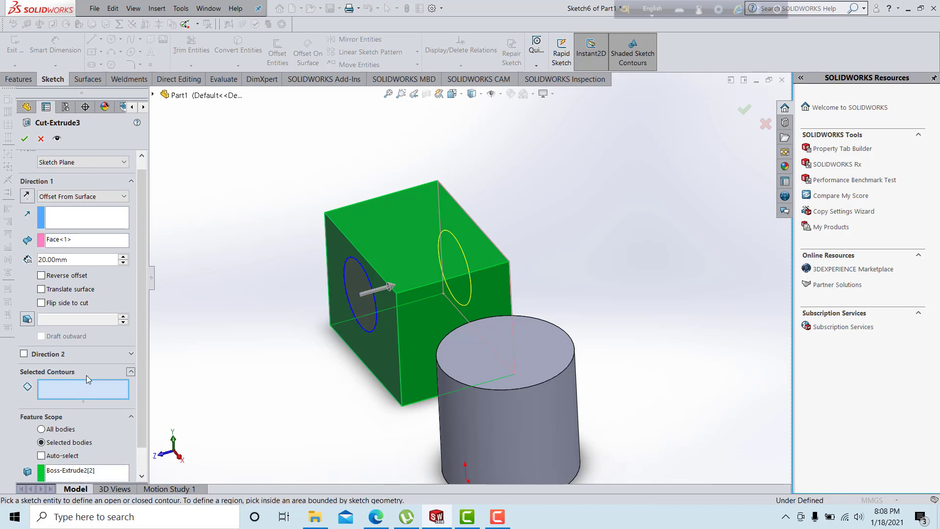
{"action": "left_click", "coordinate": [87, 373]}
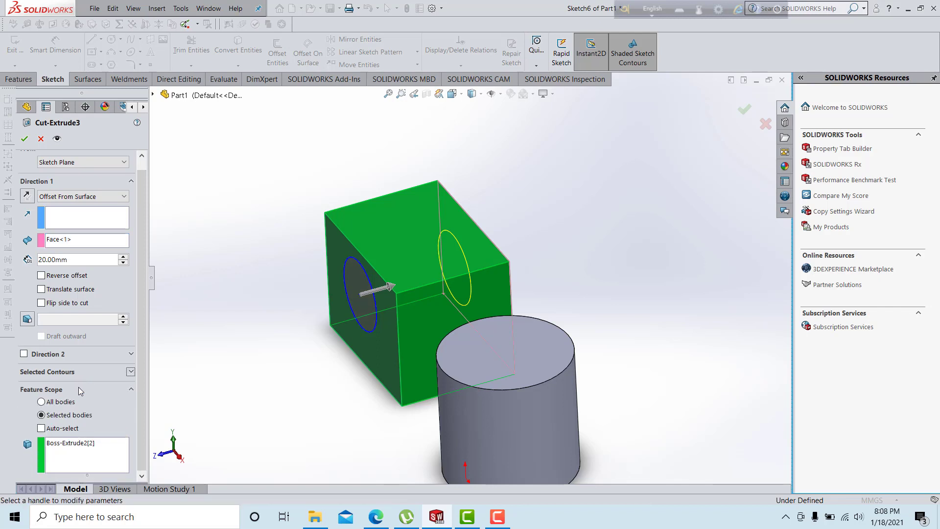
- Set the cut's feature scope to All bodies, and back to Selected bodies with only the box picked
{"action": "left_click", "coordinate": [58, 402]}
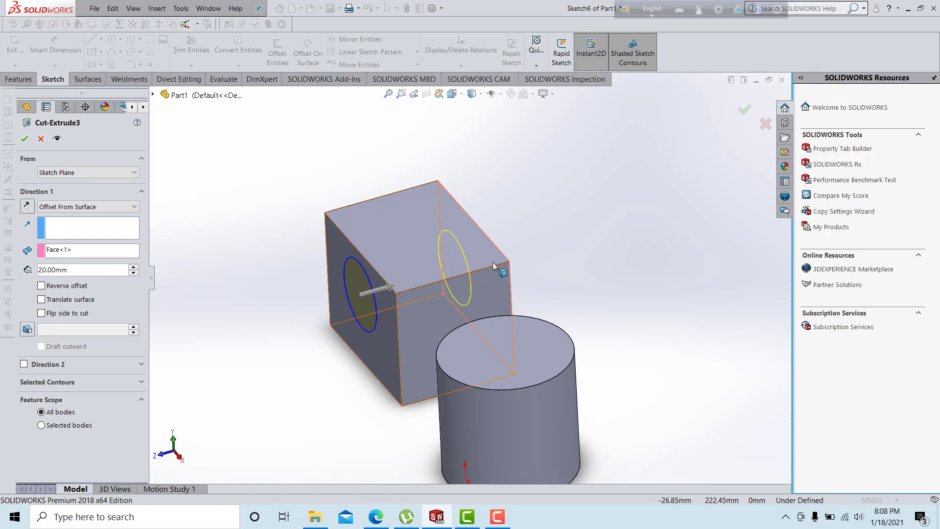
{"action": "left_click", "coordinate": [66, 427]}
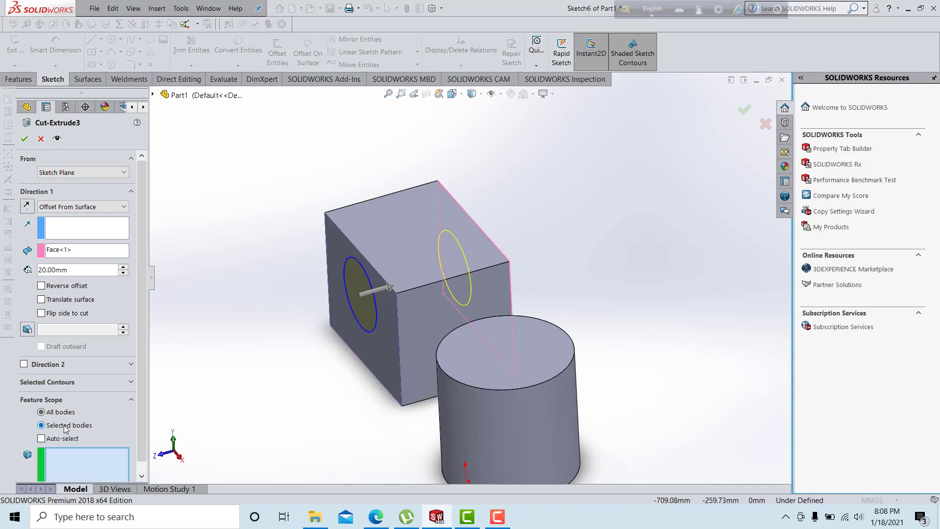
{"action": "scroll", "coordinate": [132, 415], "scroll_direction": "down", "scroll_amount": 1}
{"action": "left_click", "coordinate": [78, 452]}
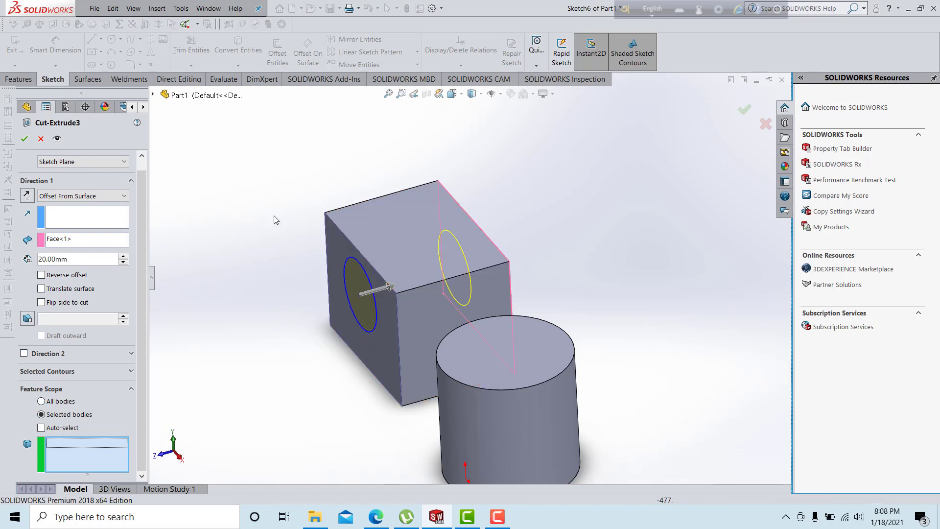
{"action": "left_click", "coordinate": [381, 232]}
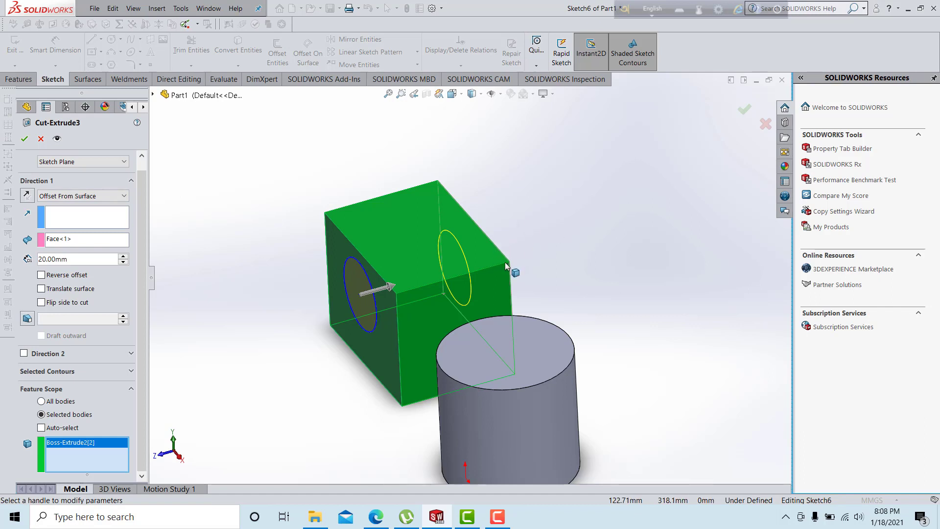
{"action": "scroll", "coordinate": [505, 263], "scroll_direction": "up", "scroll_amount": 1}
{"action": "scroll", "coordinate": [468, 271], "scroll_direction": "down", "scroll_amount": 1}
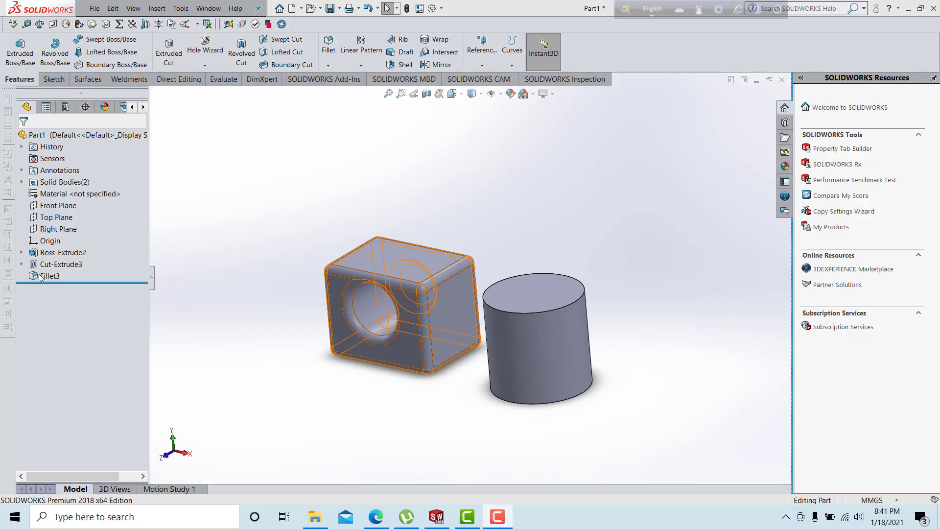
- Undo the existing fillet on the box and start a new constant-size Fillet feature
{"action": "left_click", "coordinate": [40, 276]}
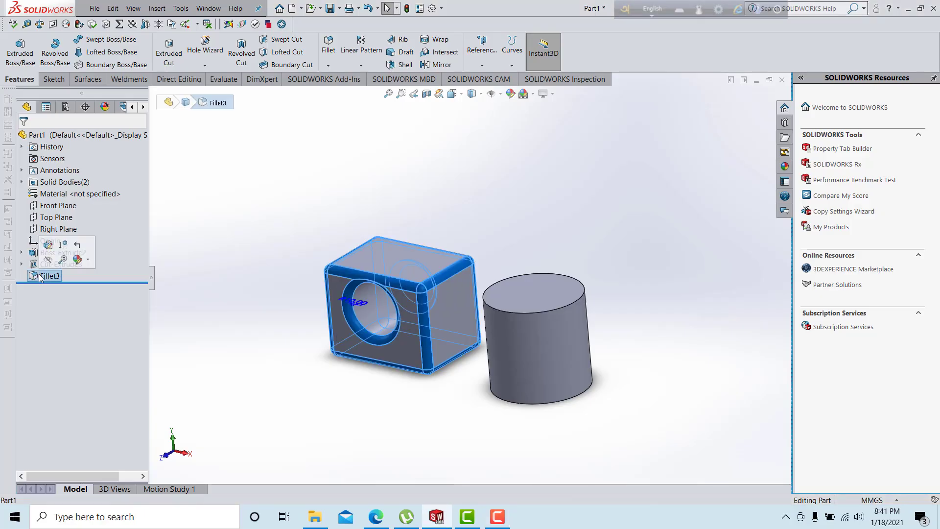
{"action": "key", "text": "ctrl+z"}
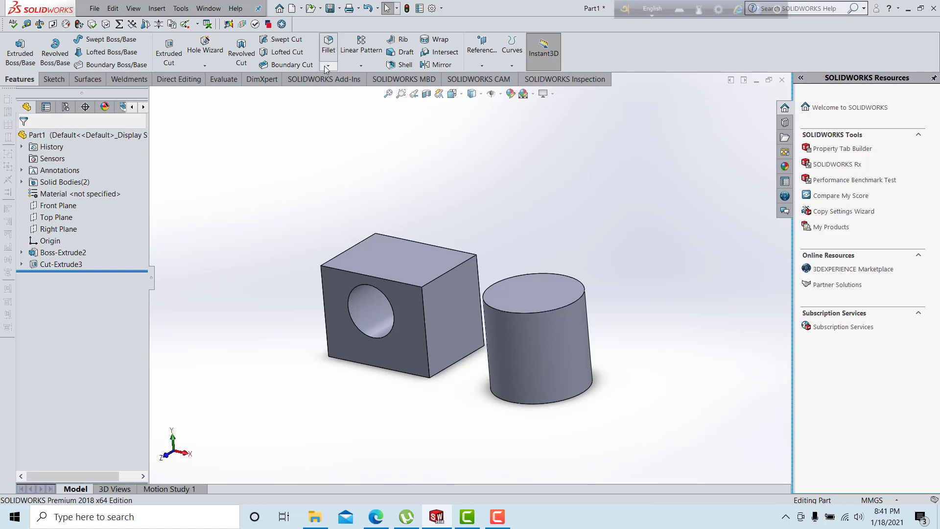
{"action": "left_click", "coordinate": [325, 53]}
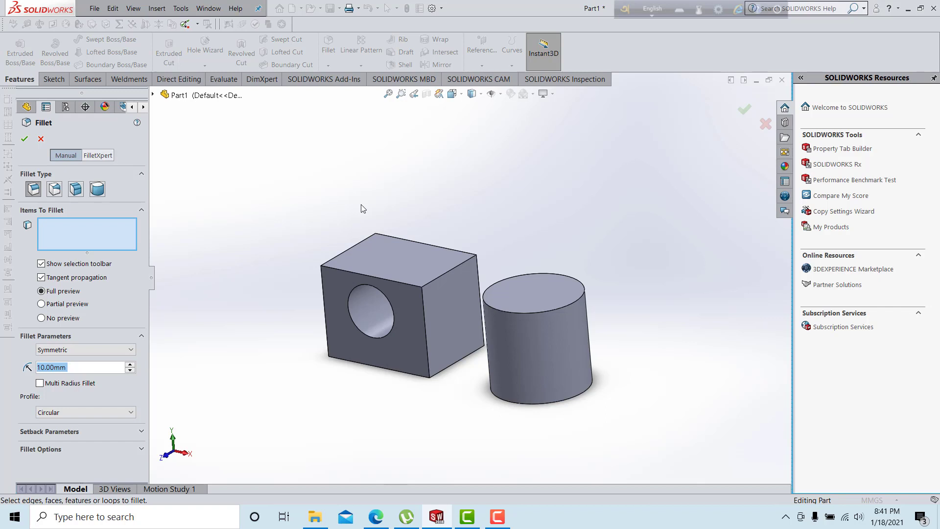
{"action": "left_click", "coordinate": [112, 233]}
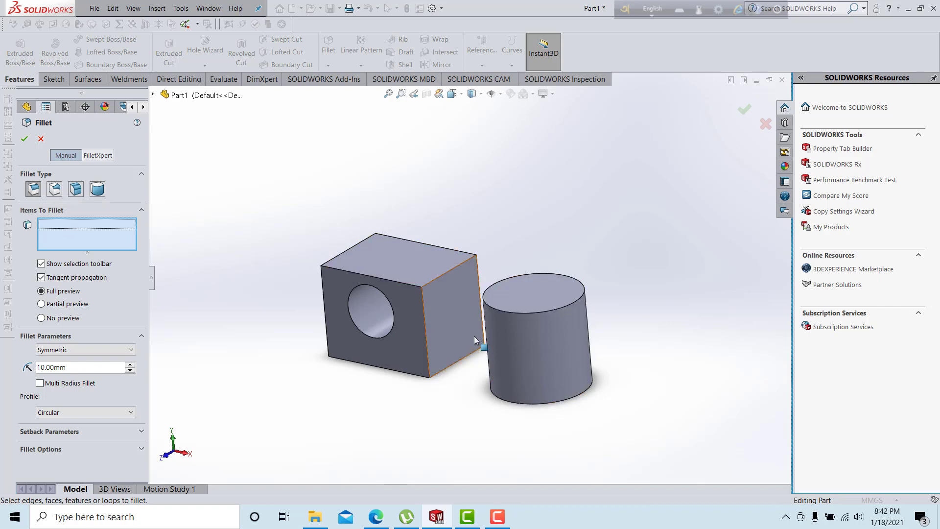
- Try picking the box's upper edges one by one for a 10 mm fillet, and clear the selection
{"action": "middle_click_drag", "start_coordinate": [477, 337], "coordinate": [456, 313]}
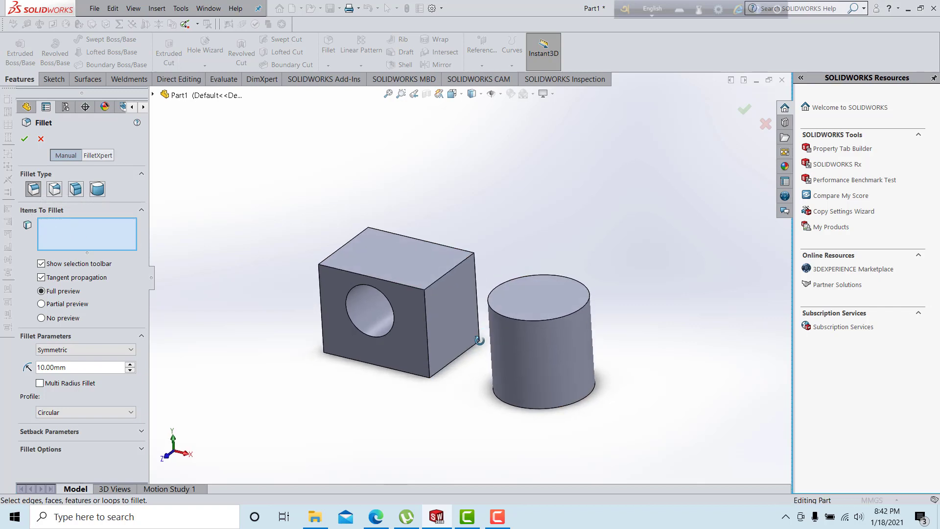
{"action": "left_click", "coordinate": [432, 290]}
{"action": "left_click", "coordinate": [342, 270]}
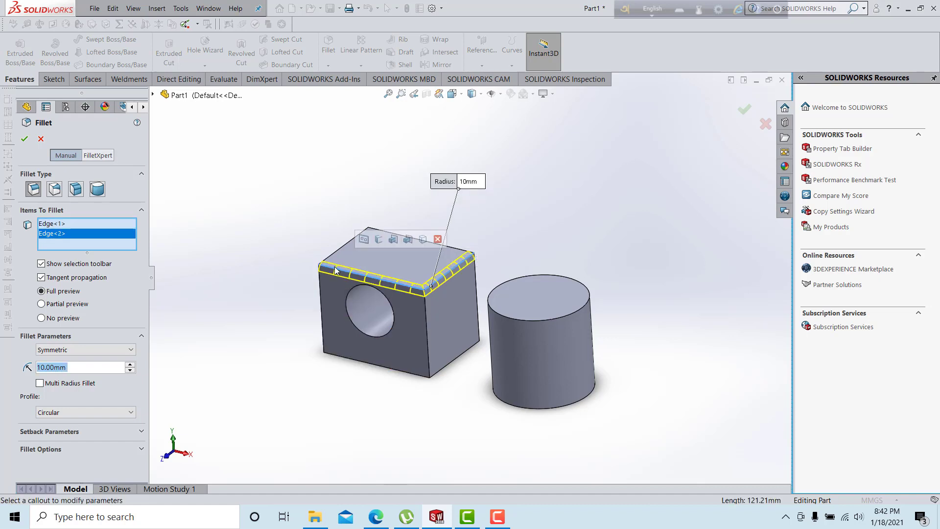
{"action": "left_click", "coordinate": [333, 258]}
{"action": "left_click", "coordinate": [321, 289]}
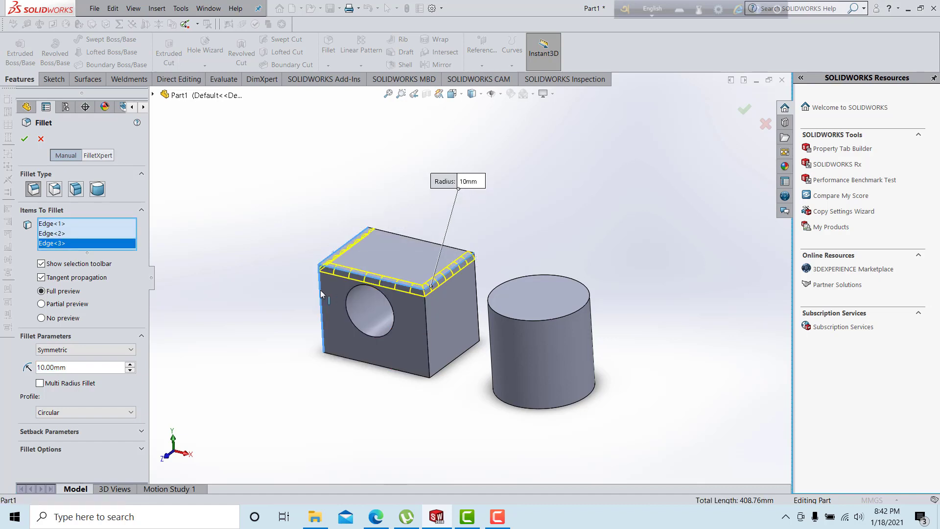
{"action": "right_click", "coordinate": [76, 236]}
{"action": "left_click", "coordinate": [93, 244]}
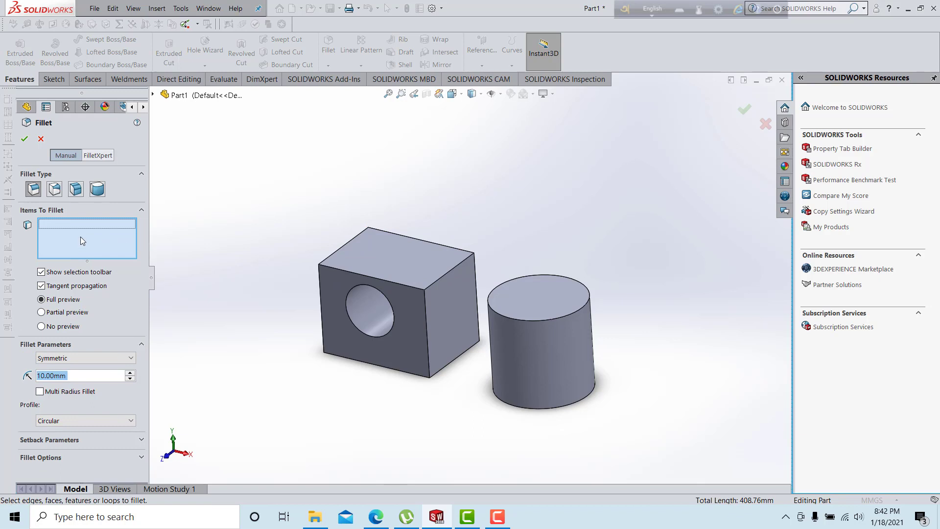
- Select all edges of the box and its circular cut at once as the items to fillet
{"action": "middle_click_drag", "start_coordinate": [248, 239], "coordinate": [252, 198]}
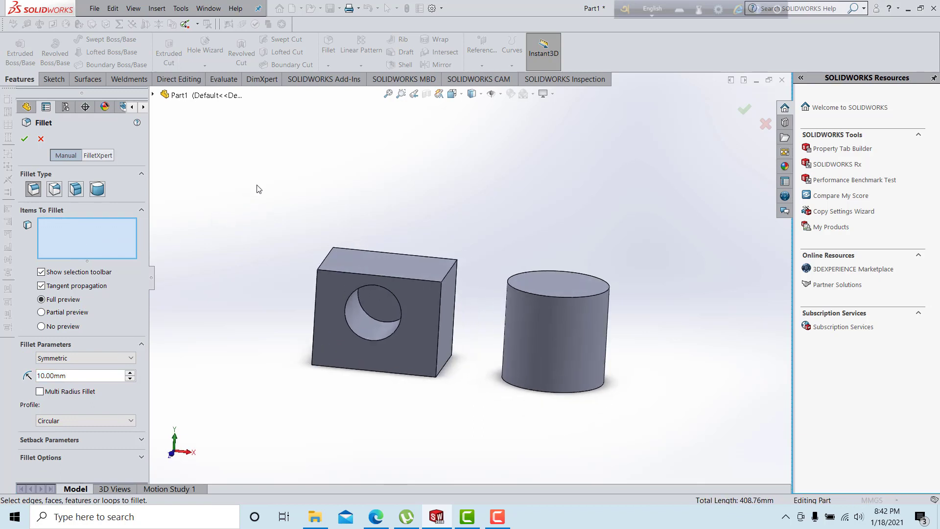
{"action": "left_click_drag", "start_coordinate": [280, 263], "coordinate": [484, 431]}
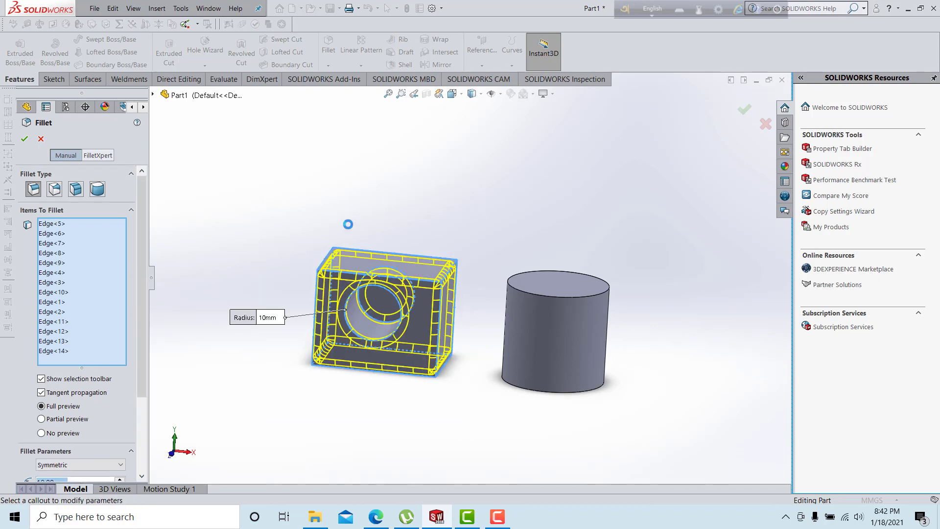
{"action": "middle_click_drag", "start_coordinate": [343, 238], "coordinate": [240, 258]}
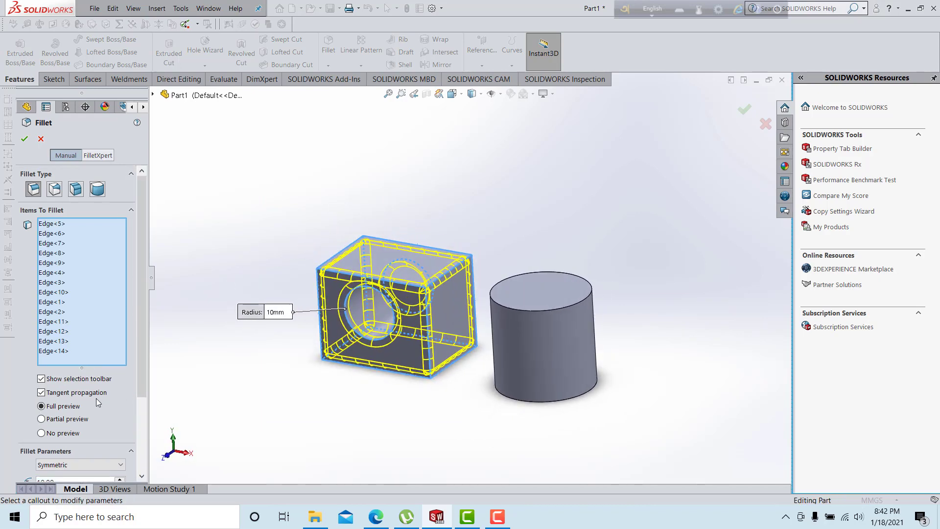
- Try a fillet radius of 2 mm, change it to 5 mm, and accept the fillet
{"action": "scroll", "coordinate": [97, 398], "scroll_direction": "down", "scroll_amount": 3}
{"action": "left_click", "coordinate": [72, 399]}
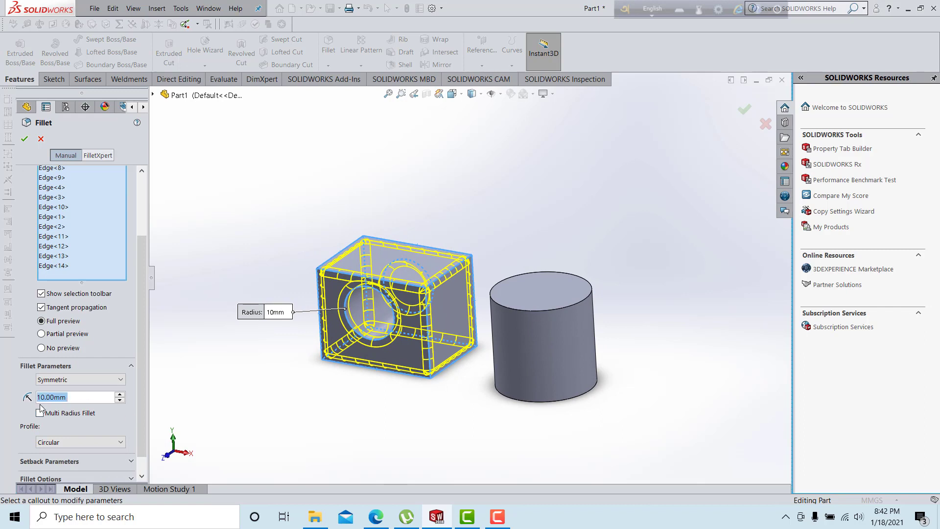
{"action": "type", "text": "2"}
{"action": "key", "text": "Return"}
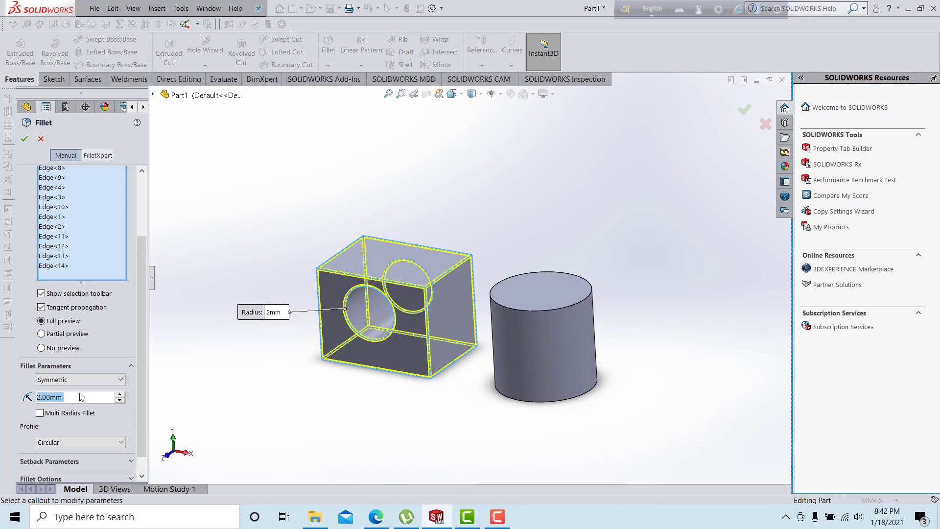
{"action": "type", "text": "5"}
{"action": "key", "text": "Return"}
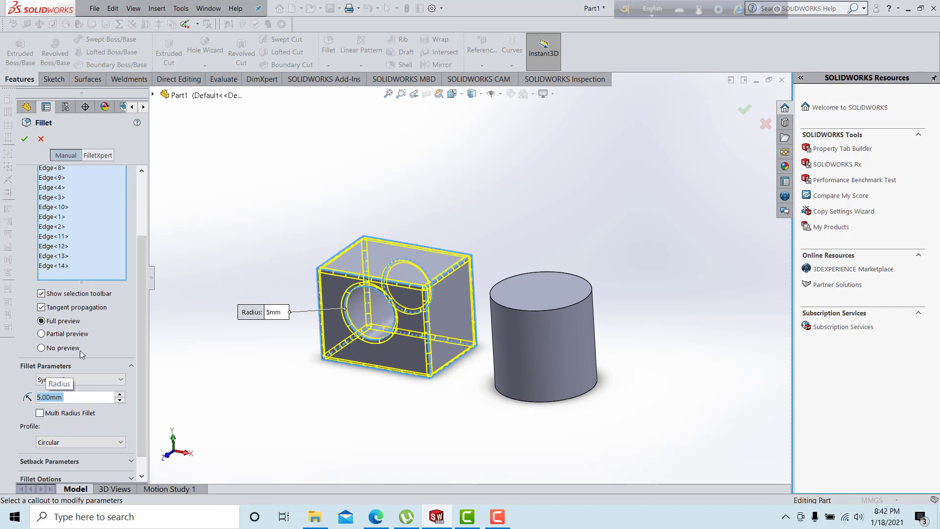
{"action": "left_click", "coordinate": [25, 140]}
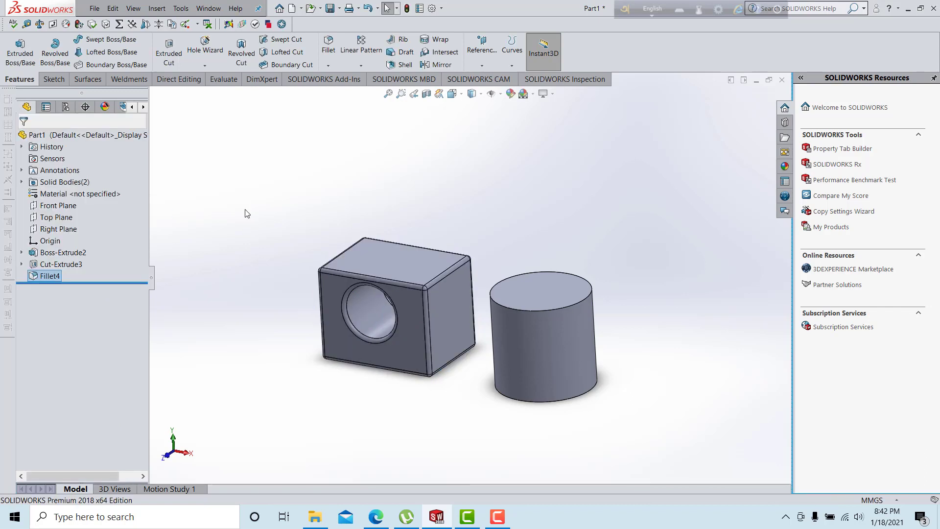
{"action": "mouse_move", "coordinate": [270, 197]}
{"action": "middle_mouse_down"}
{"action": "mouse_move", "coordinate": [275, 207]}
{"action": "mouse_move", "coordinate": [262, 193]}
{"action": "middle_mouse_up"}
{"action": "left_click", "coordinate": [328, 46]}
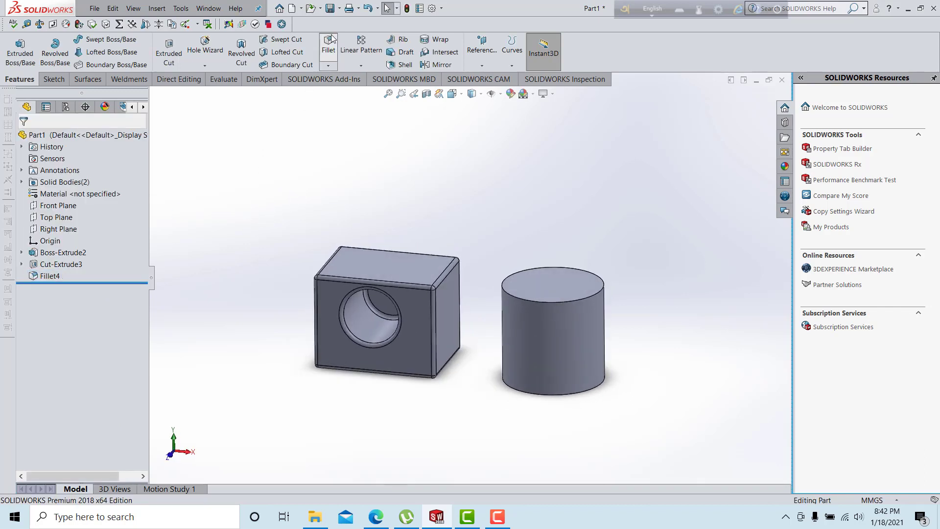
{"action": "middle_click_drag", "start_coordinate": [359, 206], "coordinate": [331, 210]}
{"action": "middle_click_drag", "start_coordinate": [533, 274], "coordinate": [512, 279]}
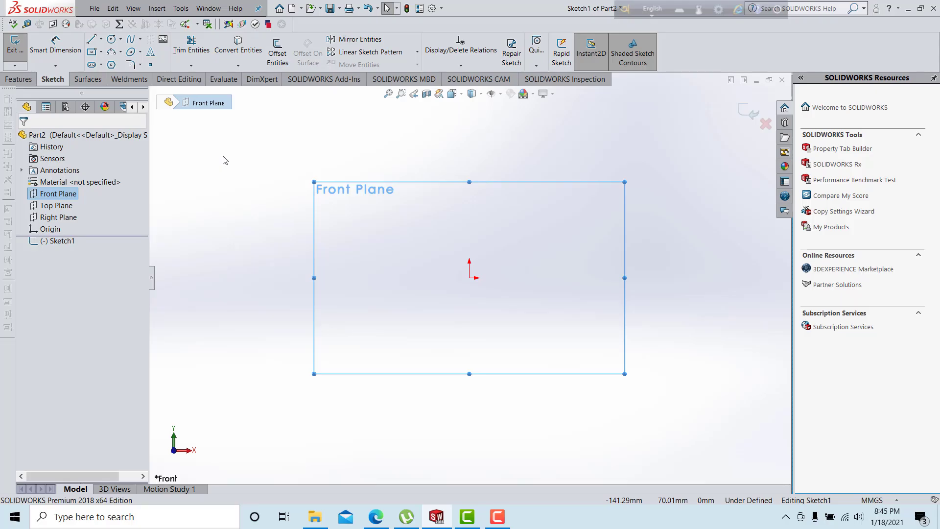
- Draw a vertical centerline upward from the origin in the Front Plane sketch
{"action": "left_click", "coordinate": [11, 79]}
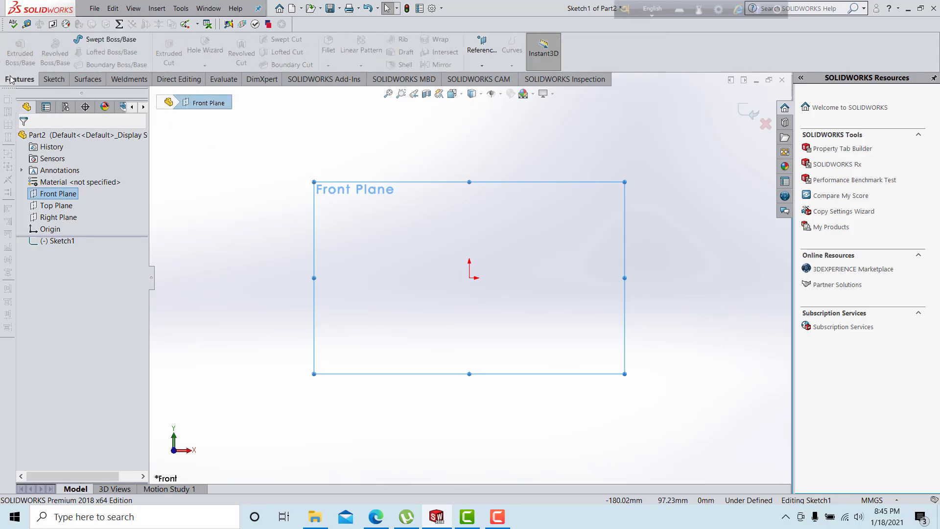
{"action": "left_click", "coordinate": [54, 79]}
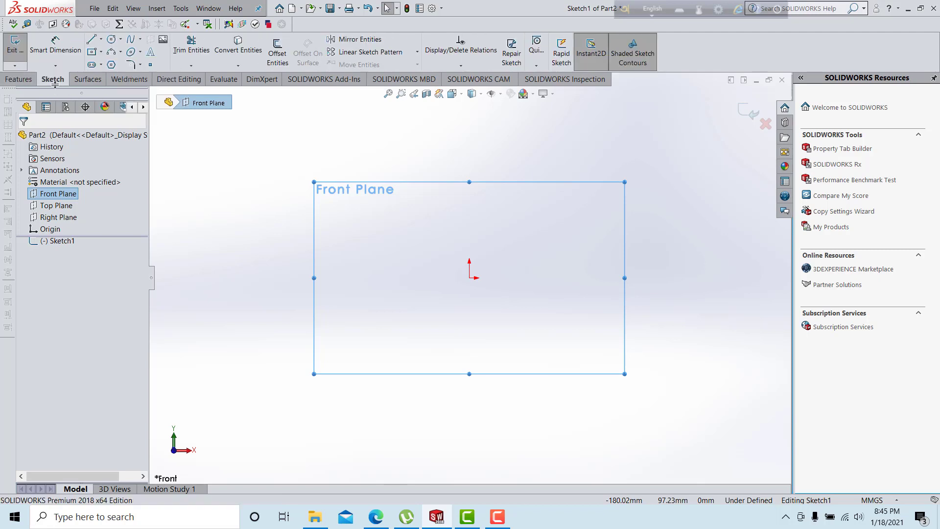
{"action": "left_click", "coordinate": [101, 40]}
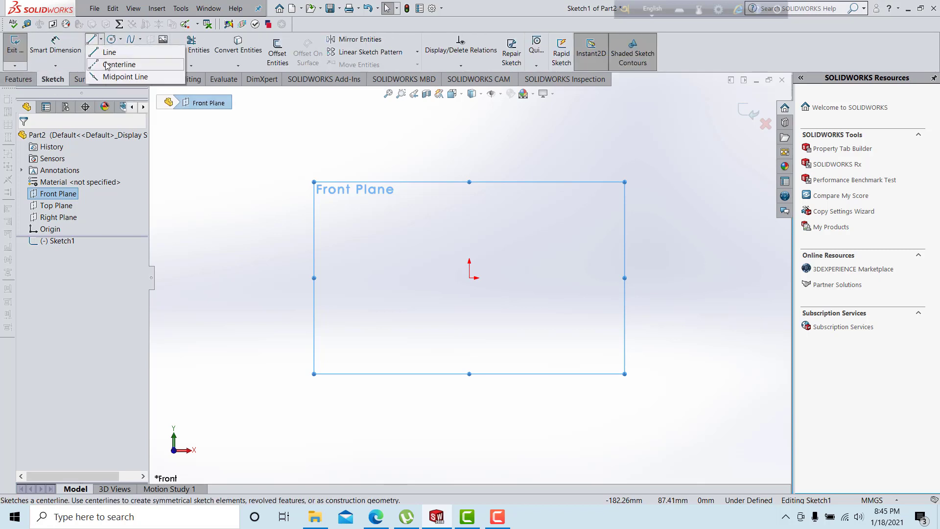
{"action": "left_click", "coordinate": [117, 60]}
{"action": "left_click", "coordinate": [468, 277]}
{"action": "left_click", "coordinate": [469, 144]}
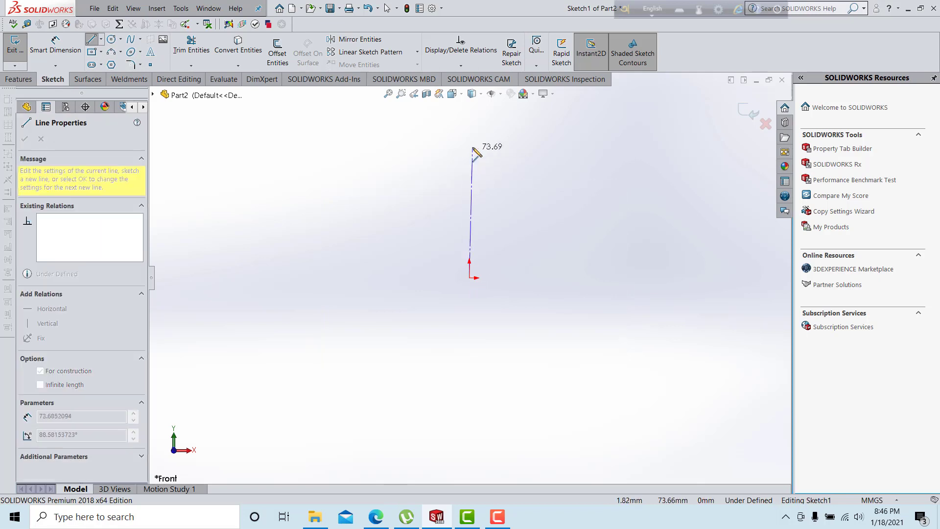
- Draw a circle at a distance to the right of the centerline, clear of it, and leave the Circle tool
{"action": "left_click", "coordinate": [112, 39]}
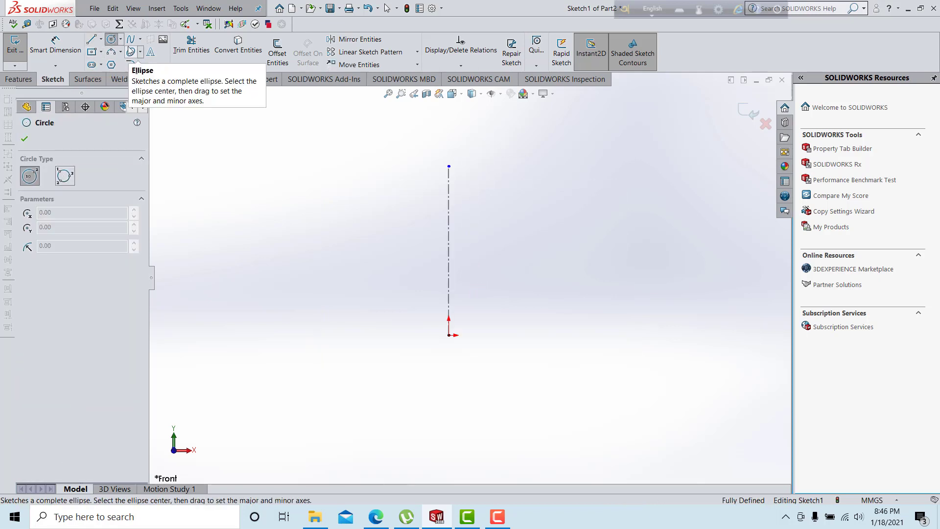
{"action": "left_click", "coordinate": [628, 250]}
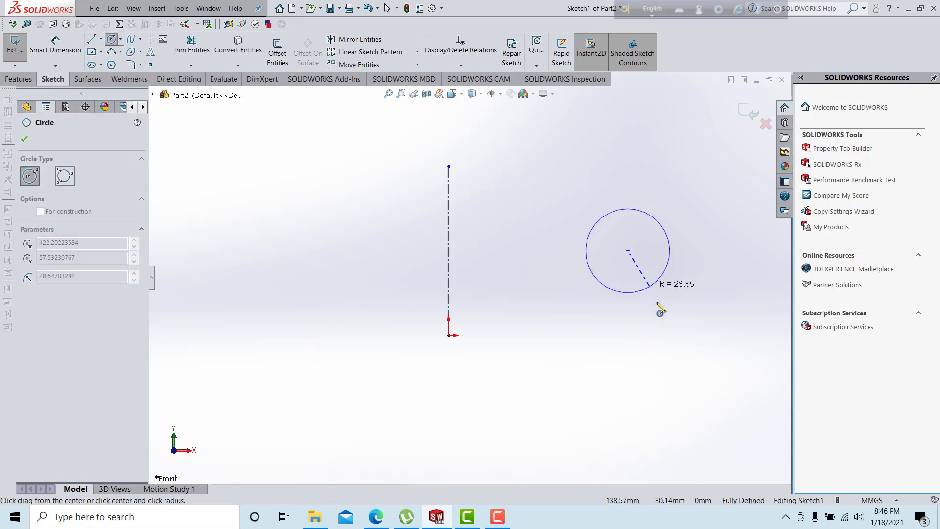
{"action": "left_click", "coordinate": [663, 308]}
{"action": "right_click", "coordinate": [408, 175]}
{"action": "left_click", "coordinate": [434, 179]}
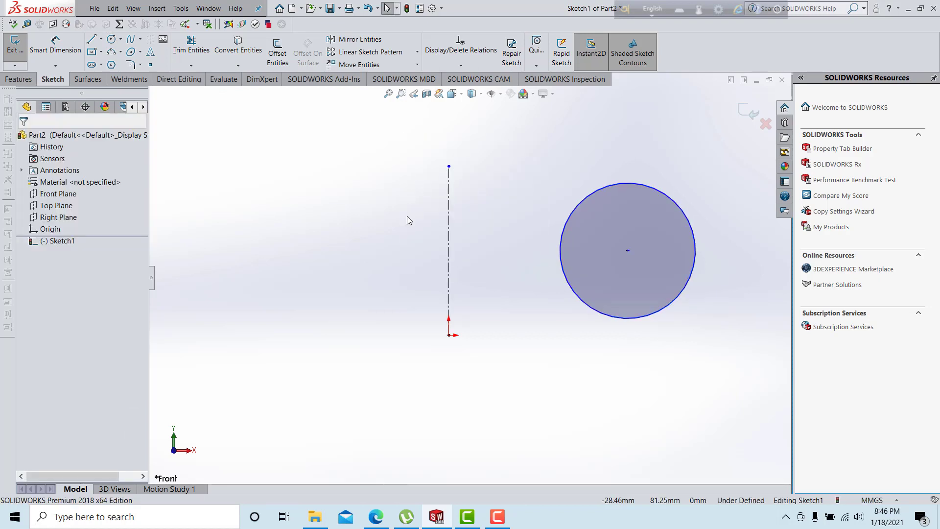
- Start a Revolved Boss/Base of the circle about the vertical centerline with a Blind 360-degree revolution
{"action": "left_click", "coordinate": [29, 80]}
{"action": "left_click", "coordinate": [55, 54]}
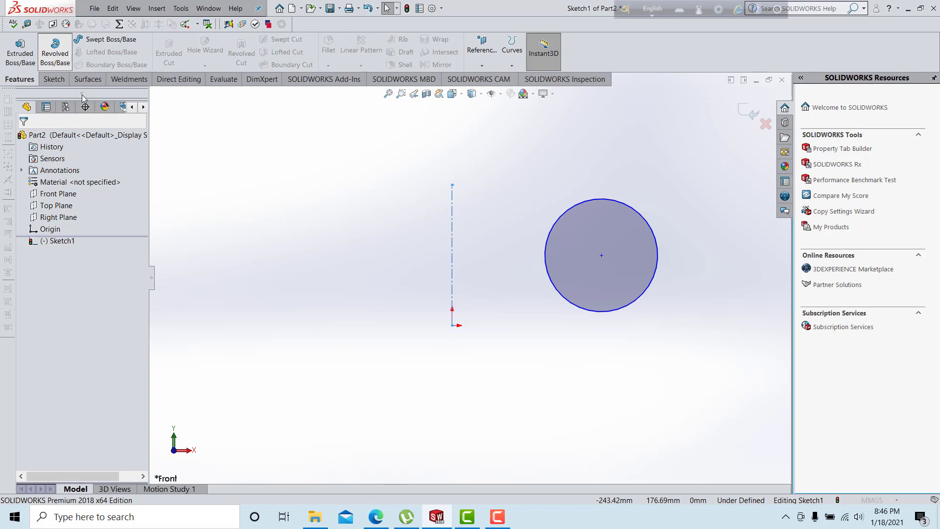
{"action": "scroll", "coordinate": [418, 275], "scroll_direction": "up", "scroll_amount": 3}
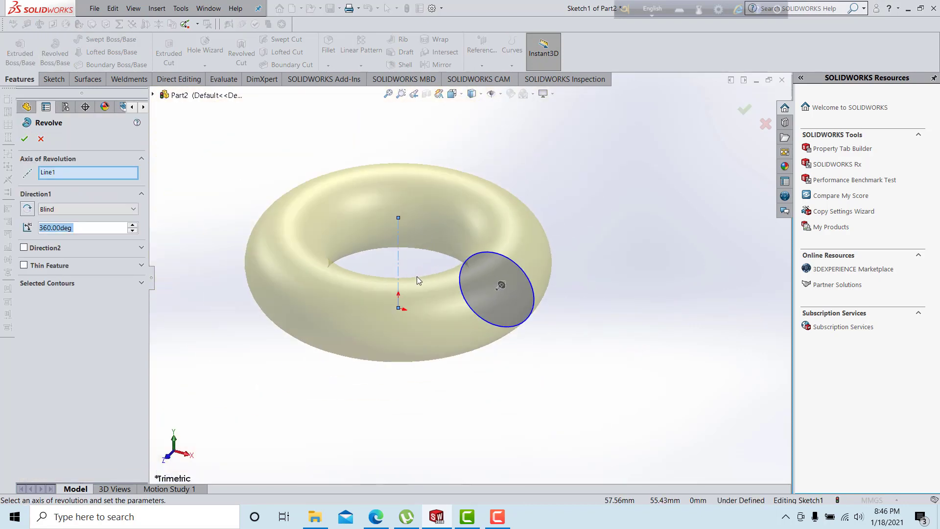
{"action": "key", "text": "Escape"}
{"action": "left_click", "coordinate": [55, 58]}
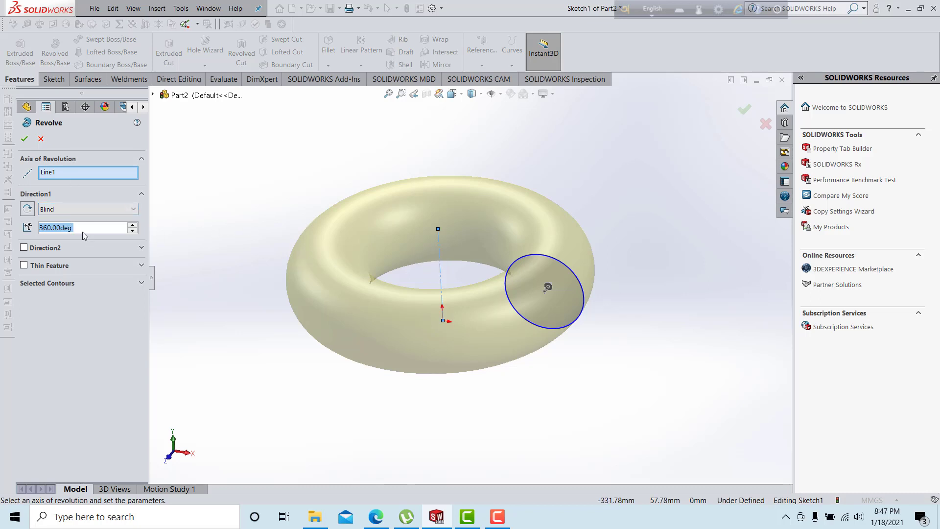
- Set the revolve's Direction1 angle to 180 degrees, and reduce it to 90 degrees
{"action": "left_click", "coordinate": [133, 231]}
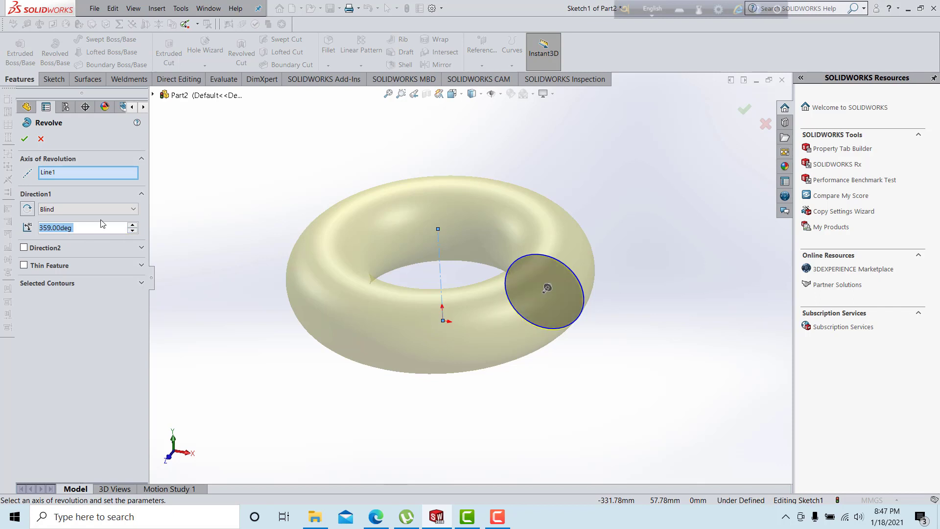
{"action": "type", "text": "180"}
{"action": "key", "text": "Return"}
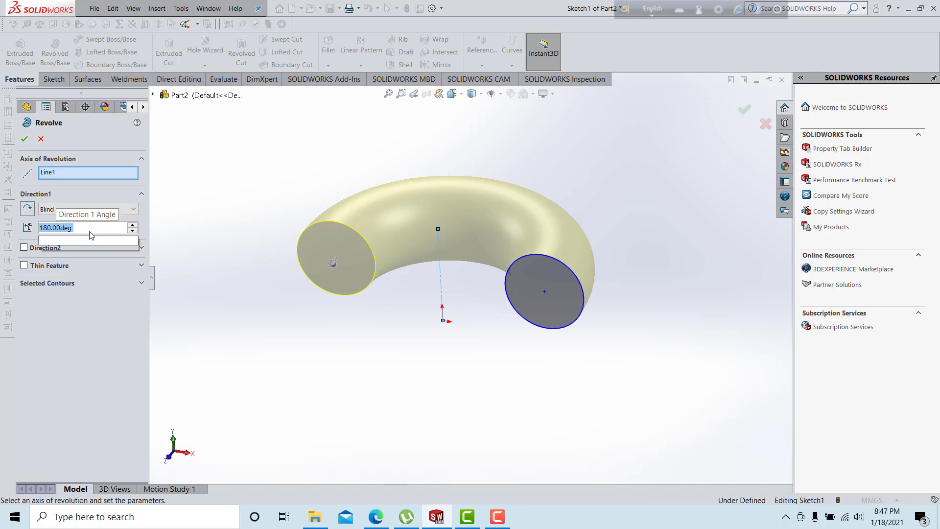
{"action": "type", "text": "90"}
{"action": "key", "text": "Return"}
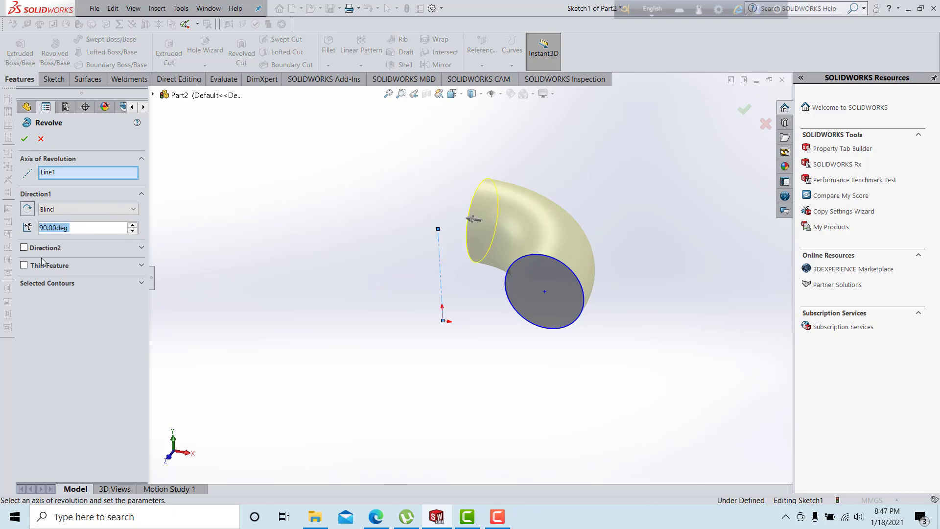
- Try revolving in Direction2 as well at 90 degrees, and switch the second direction back off
{"action": "left_click", "coordinate": [24, 248]}
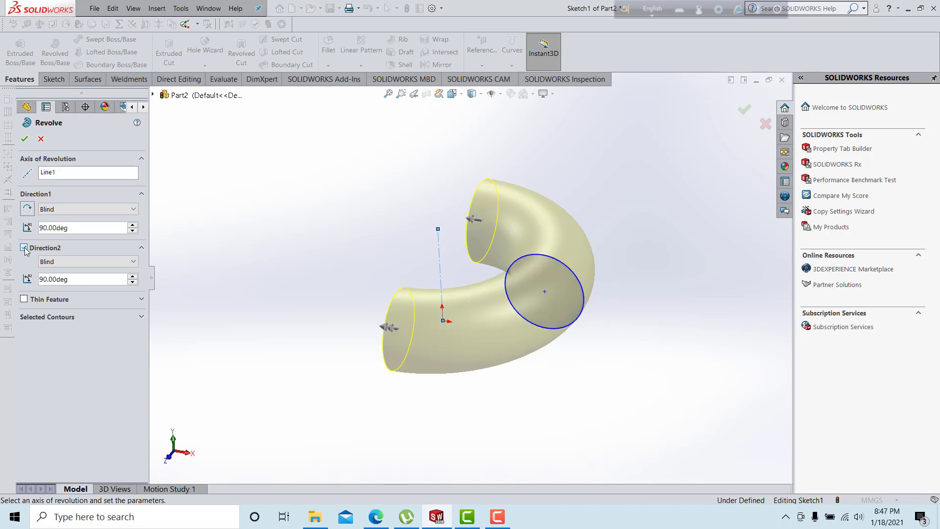
{"action": "left_click", "coordinate": [24, 248]}
{"action": "left_click", "coordinate": [24, 248]}
{"action": "left_click", "coordinate": [24, 248]}
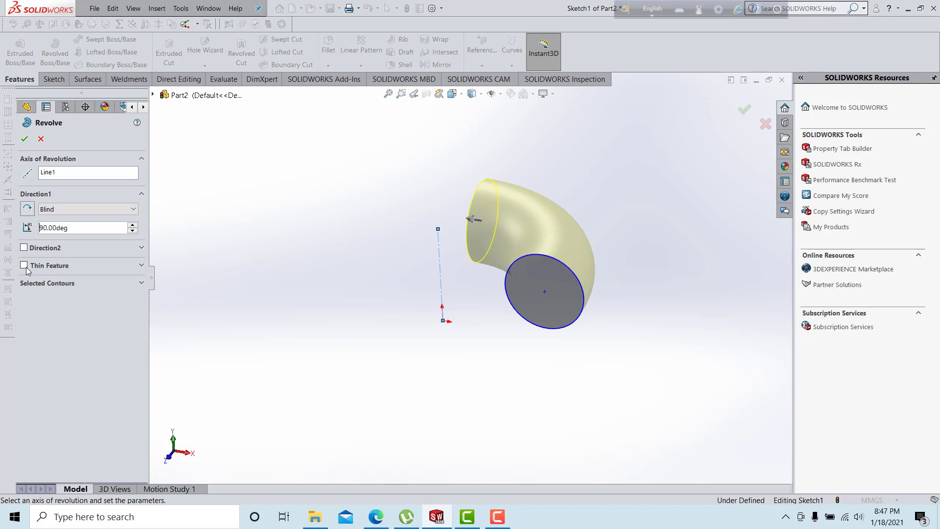
- Make the revolve a One-Direction thin feature with a wall thickness of 2 mm
{"action": "left_click", "coordinate": [29, 269]}
{"action": "middle_click_drag", "start_coordinate": [295, 233], "coordinate": [281, 212]}
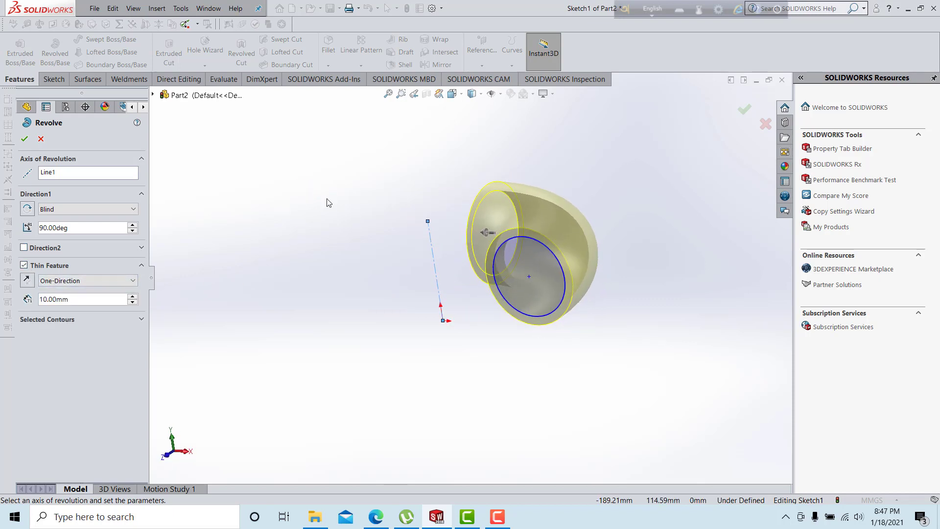
{"action": "left_click", "coordinate": [132, 304]}
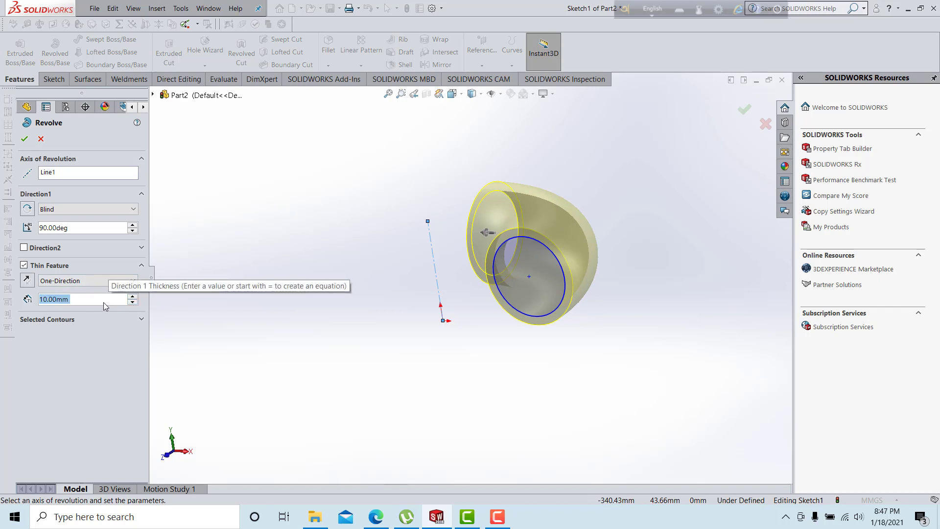
{"action": "type", "text": "2"}
{"action": "key", "text": "Return"}
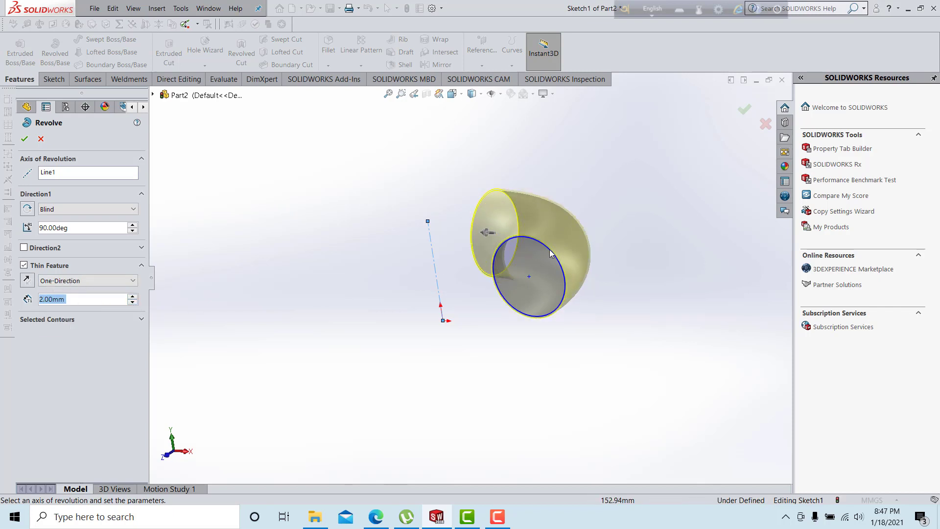
- Flip the one-direction 5 mm thin wall to the outside of the circular profile
{"action": "scroll", "coordinate": [563, 245], "scroll_direction": "down", "scroll_amount": 2}
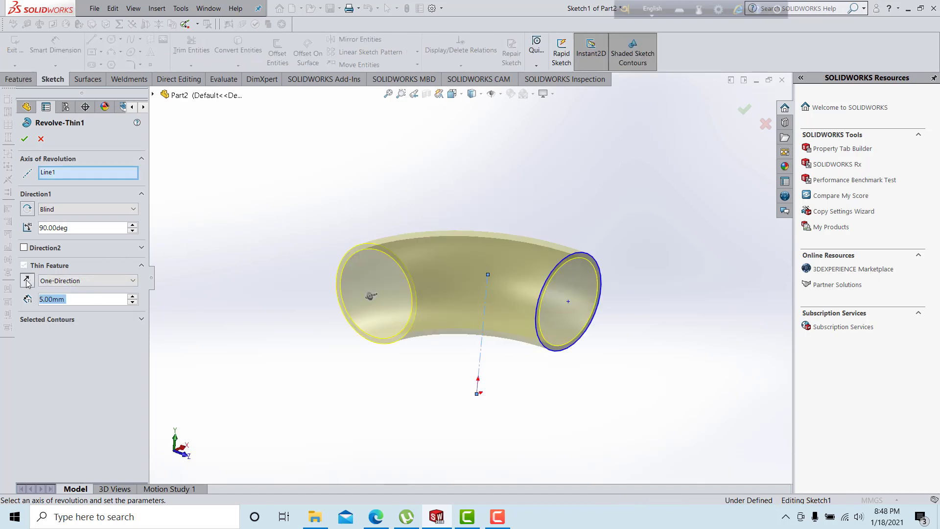
{"action": "middle_click_drag", "start_coordinate": [329, 269], "coordinate": [440, 288]}
{"action": "scroll", "coordinate": [531, 303], "scroll_direction": "down", "scroll_amount": 2}
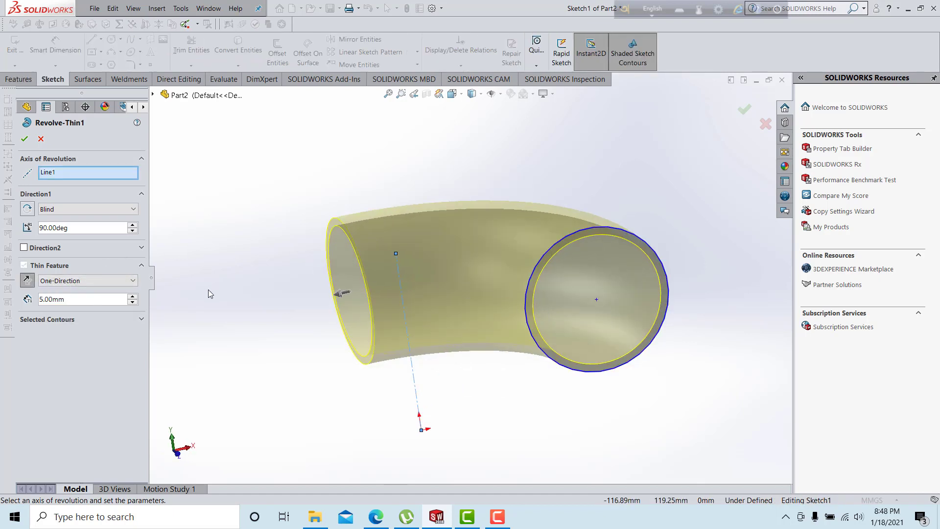
{"action": "left_click", "coordinate": [26, 282]}
- Switch the revolve's thin feature type to Mid-Plane with a wall thickness of 10 mm
{"action": "left_click", "coordinate": [86, 281]}
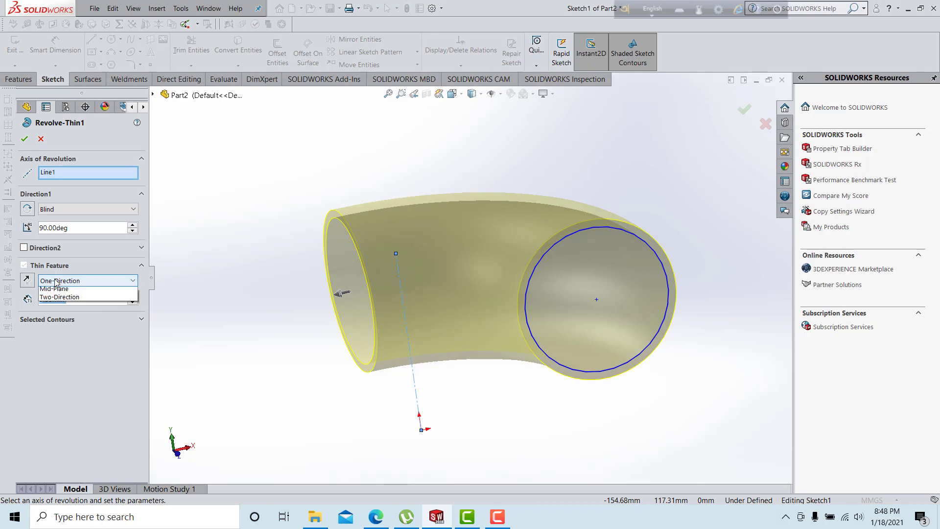
{"action": "left_click", "coordinate": [64, 300]}
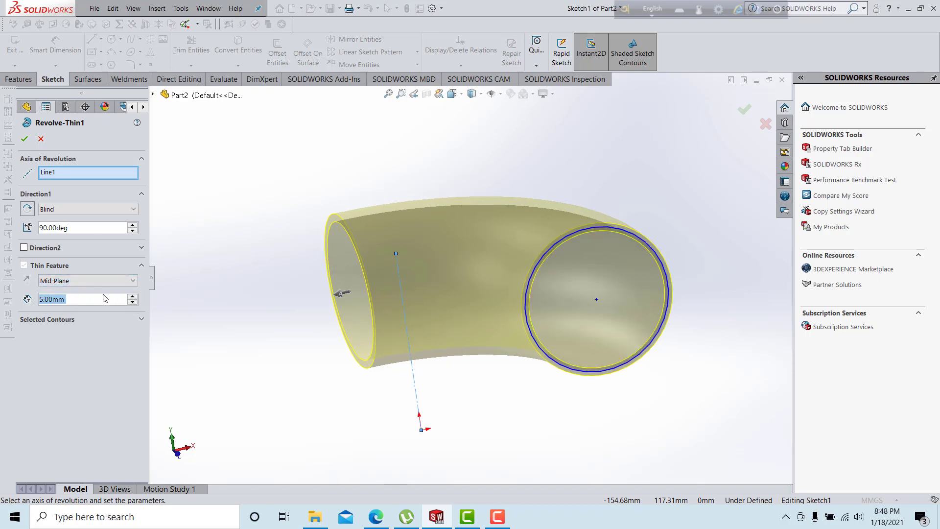
{"action": "type", "text": "10"}
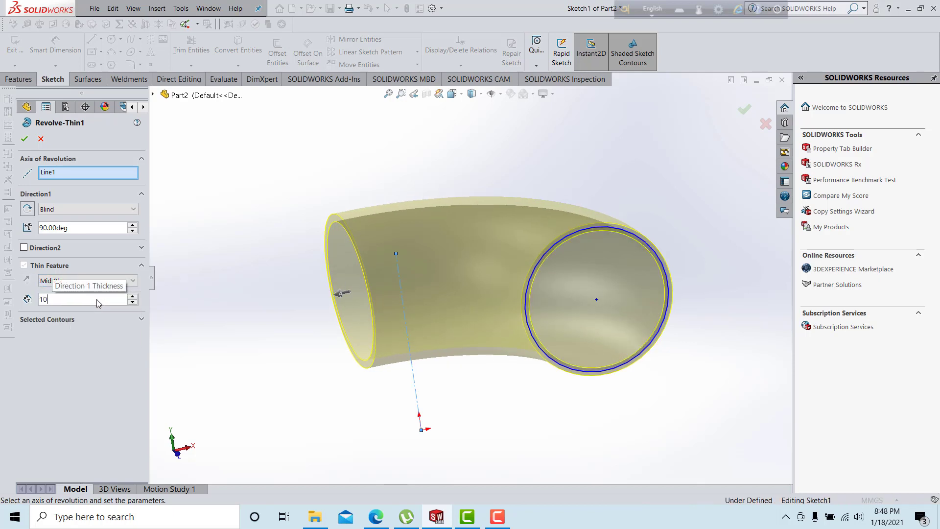
{"action": "key", "text": "Return"}
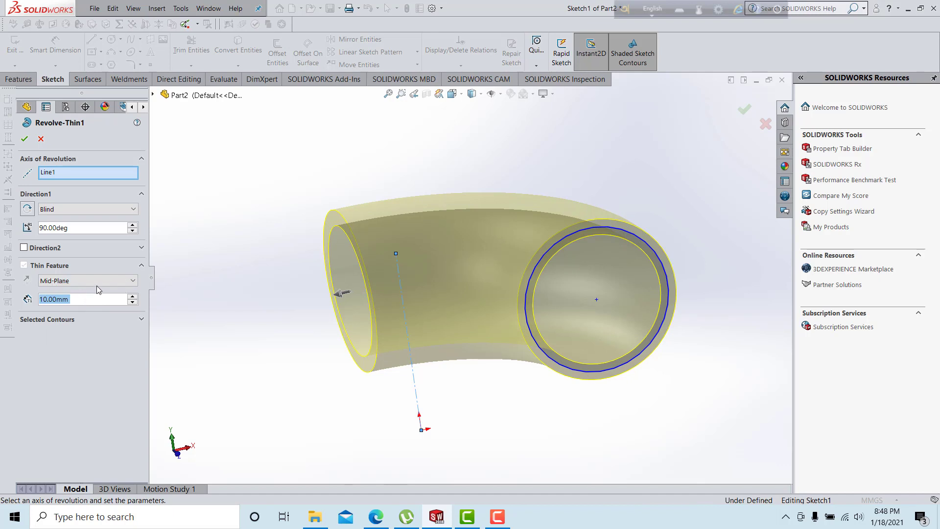
- Change the thin feature type to Two-Direction, try a first-direction thickness of 30 mm, and return it to 10 mm
{"action": "left_click", "coordinate": [97, 283]}
{"action": "left_click", "coordinate": [97, 284]}
{"action": "left_click", "coordinate": [96, 284]}
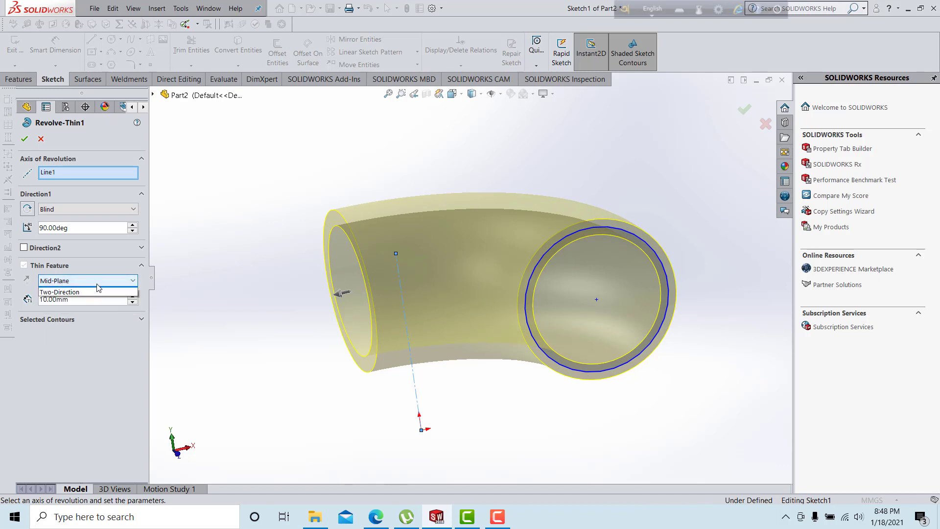
{"action": "left_click", "coordinate": [95, 308]}
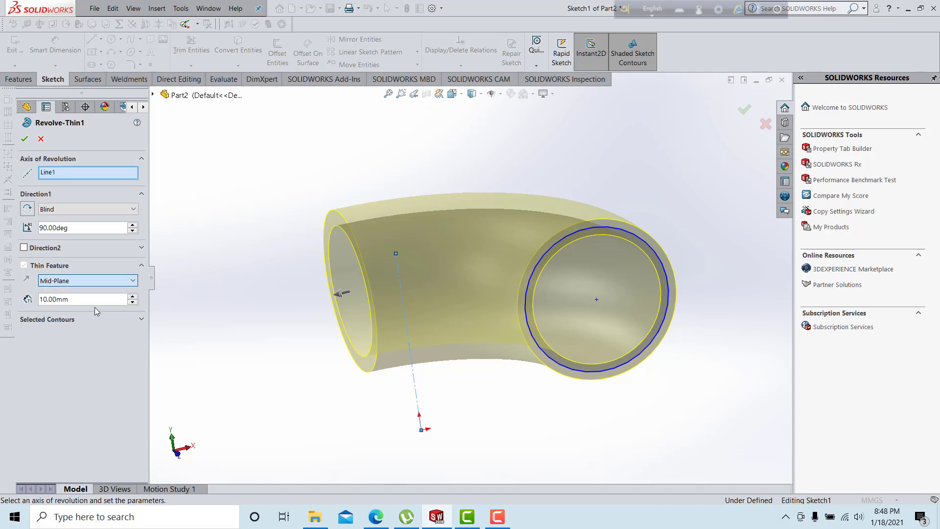
{"action": "left_click", "coordinate": [131, 296]}
{"action": "left_click", "coordinate": [132, 296]}
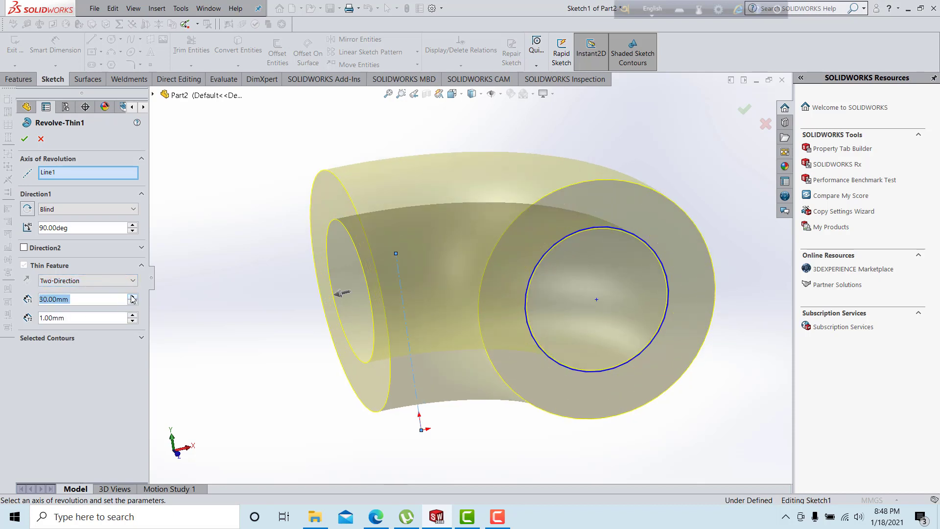
{"action": "left_click", "coordinate": [131, 302]}
{"action": "left_click", "coordinate": [131, 303]}
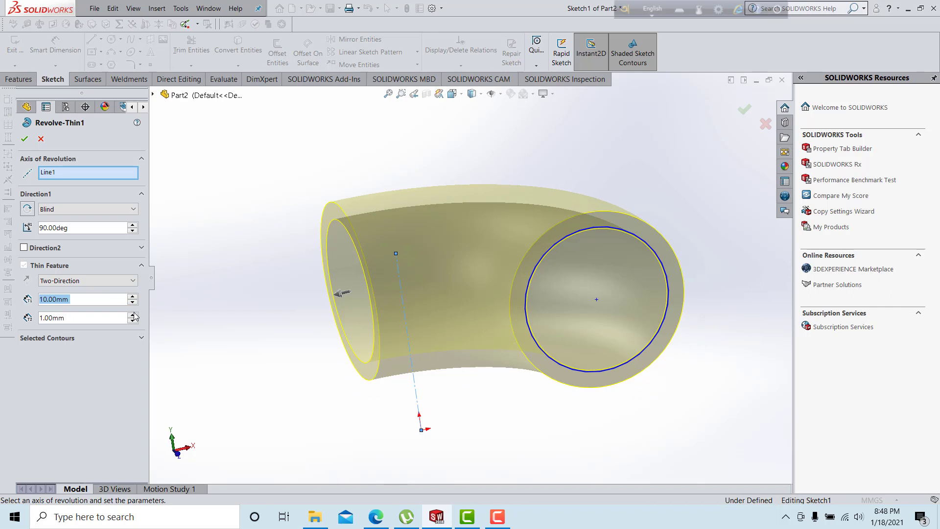
- Set the thin wall's second-direction thickness to 11 mm and complete the revolve
{"action": "left_click", "coordinate": [133, 315]}
{"action": "left_click", "coordinate": [132, 320]}
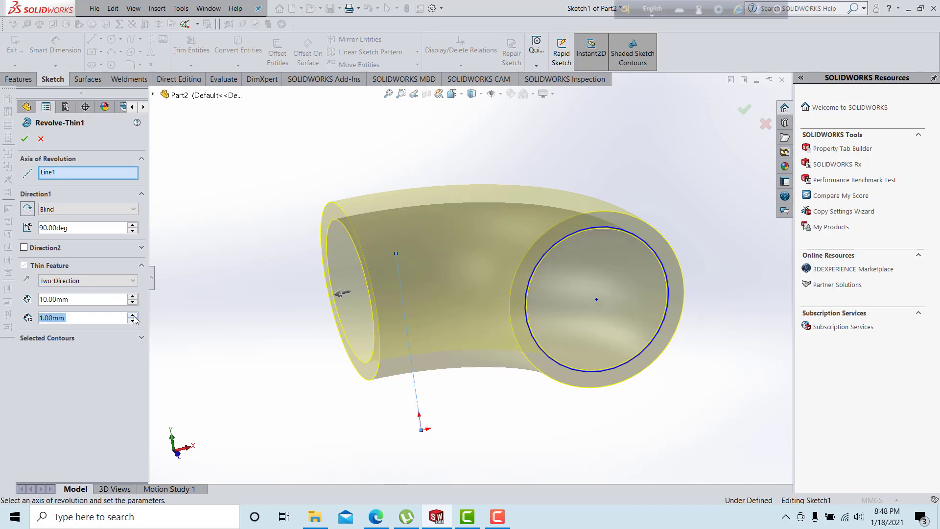
{"action": "left_click", "coordinate": [132, 315]}
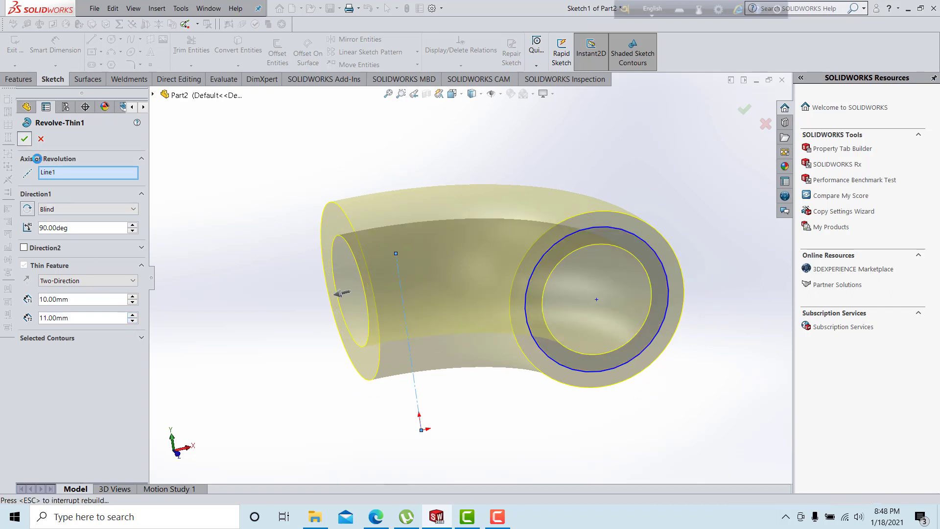
{"action": "left_click", "coordinate": [24, 139]}
{"action": "mouse_move", "coordinate": [386, 225]}
{"action": "middle_mouse_down"}
{"action": "mouse_move", "coordinate": [454, 221]}
{"action": "mouse_move", "coordinate": [402, 225]}
{"action": "middle_mouse_up"}
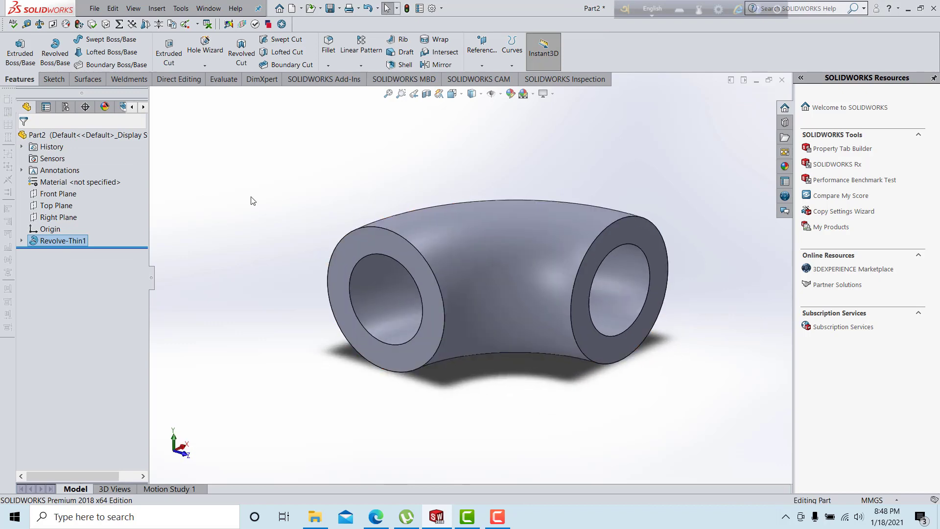
- Edit the thin revolve feature and set its Direction1 angle to 180 degrees
{"action": "left_click", "coordinate": [250, 199]}
{"action": "right_click", "coordinate": [54, 241]}
{"action": "left_click", "coordinate": [62, 211]}
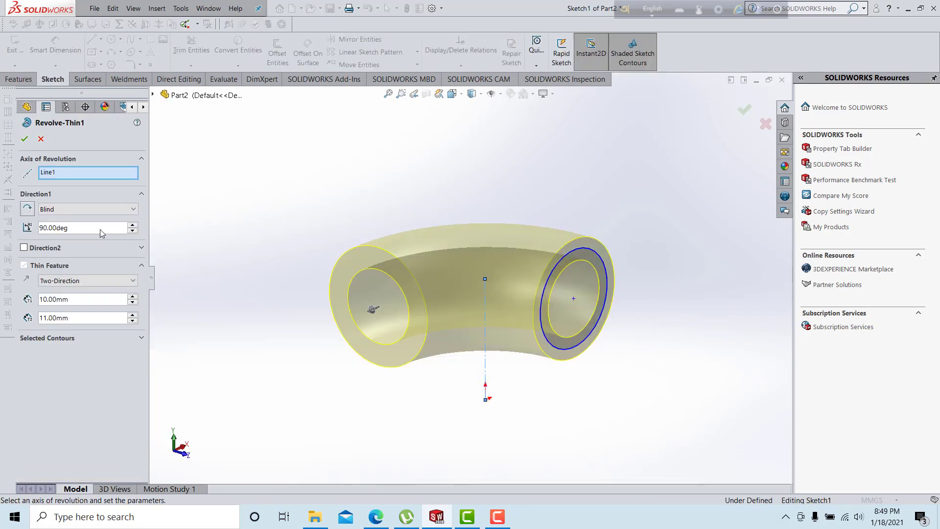
{"action": "left_click_drag", "start_coordinate": [98, 232], "coordinate": [36, 228]}
{"action": "type", "text": "180"}
{"action": "key", "text": "Return"}
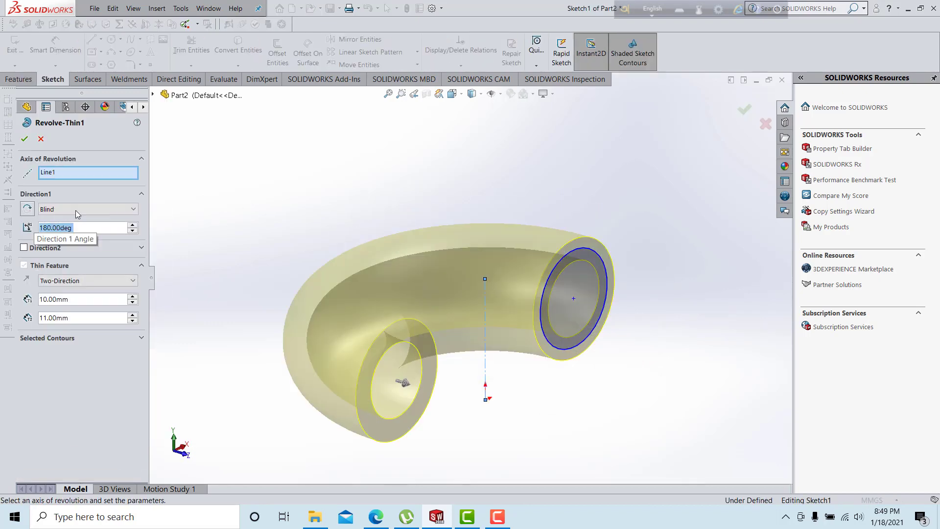
{"action": "left_click", "coordinate": [24, 139]}
- Start a new sketch on the ring-shaped end face at the +X end of the half-ring tube
{"action": "middle_click_drag", "start_coordinate": [360, 299], "coordinate": [186, 137]}
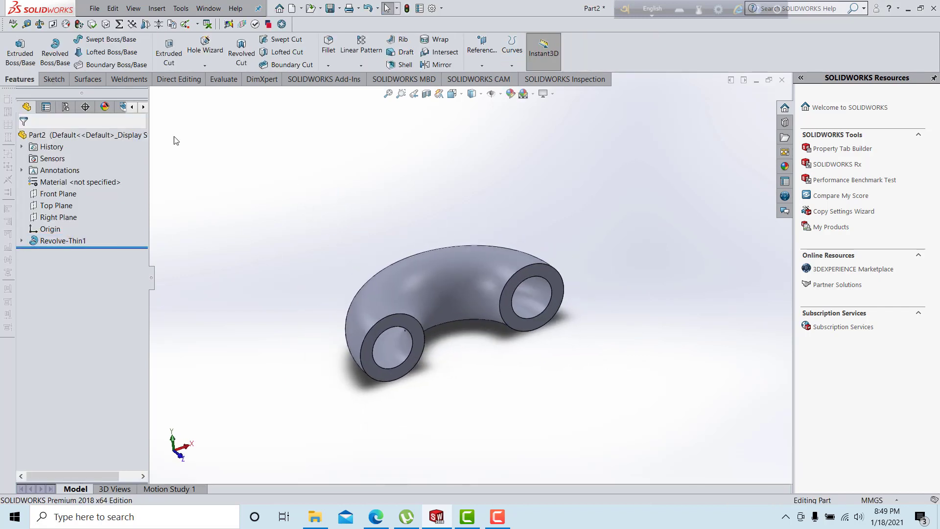
{"action": "scroll", "coordinate": [492, 334], "scroll_direction": "down", "scroll_amount": 3}
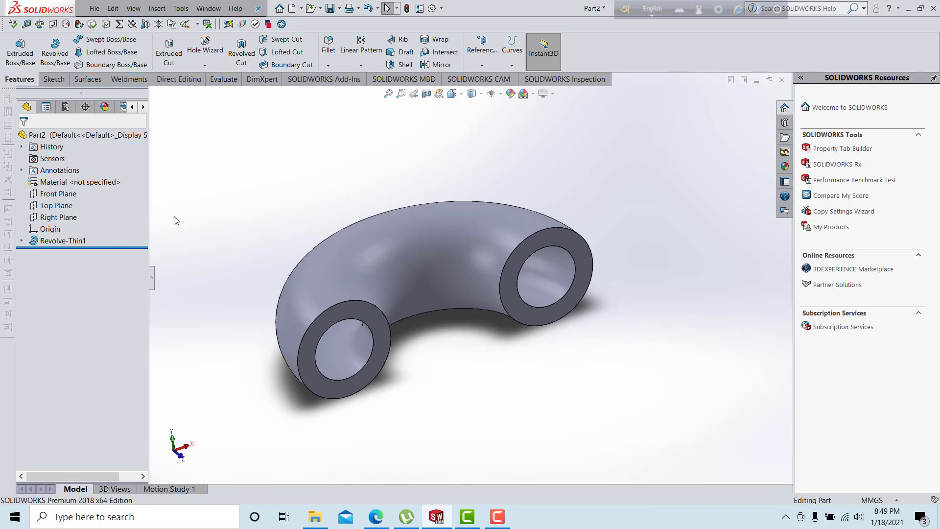
{"action": "left_click", "coordinate": [55, 79]}
{"action": "left_click", "coordinate": [14, 47]}
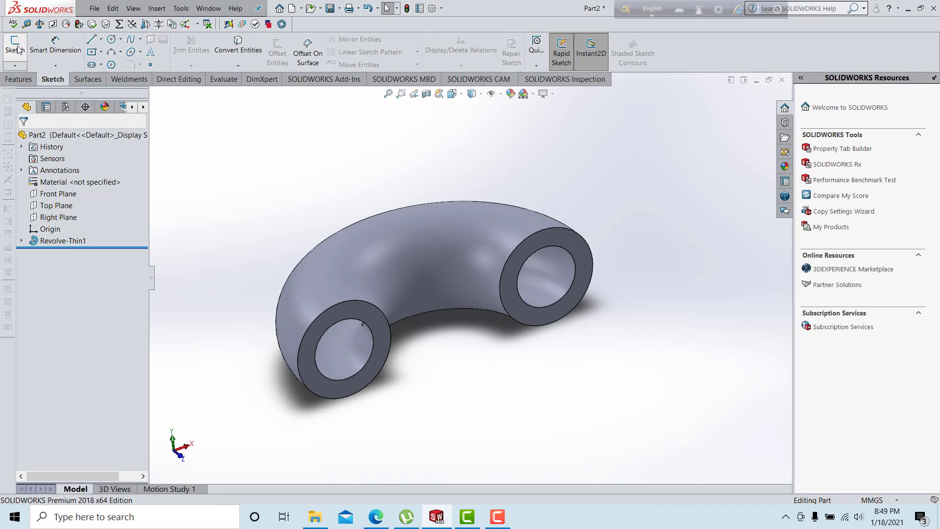
{"action": "left_click", "coordinate": [573, 296]}
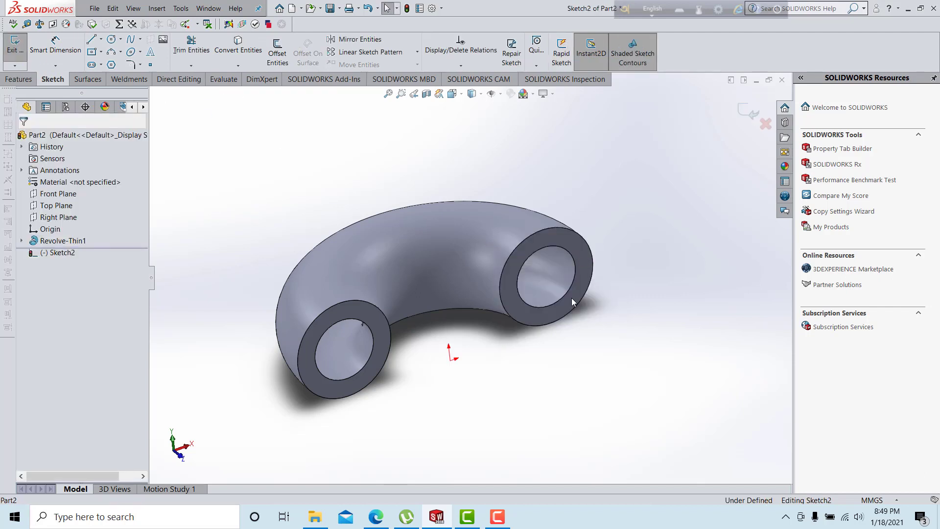
- Sketch a straight slot about 58 mm long and 46 mm wide, running from the tube's bore outward across its wall
{"action": "left_click", "coordinate": [91, 64]}
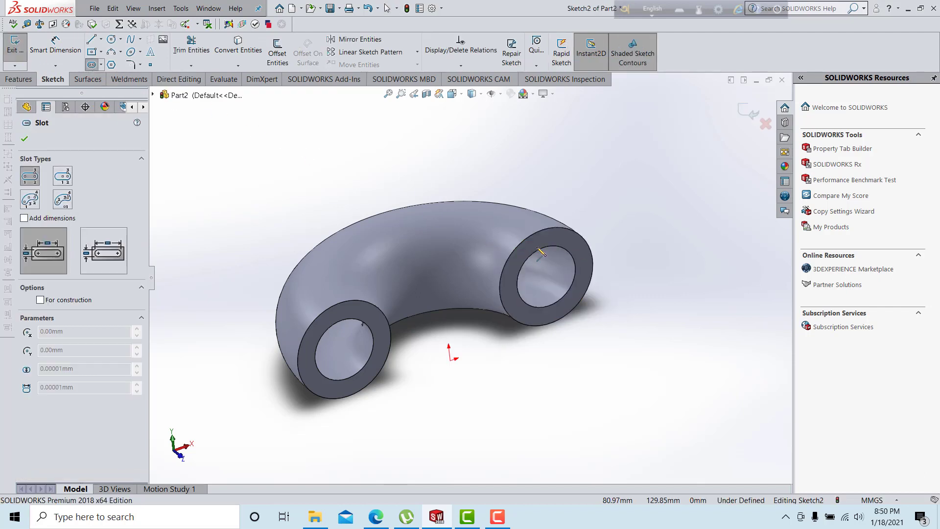
{"action": "left_click", "coordinate": [568, 265]}
{"action": "left_click", "coordinate": [617, 248]}
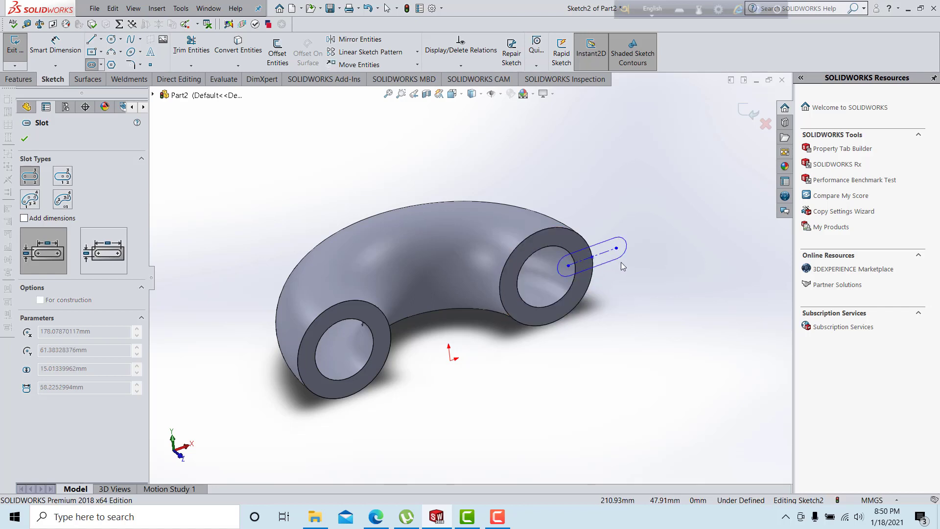
{"action": "left_click", "coordinate": [623, 271]}
{"action": "right_click", "coordinate": [310, 102]}
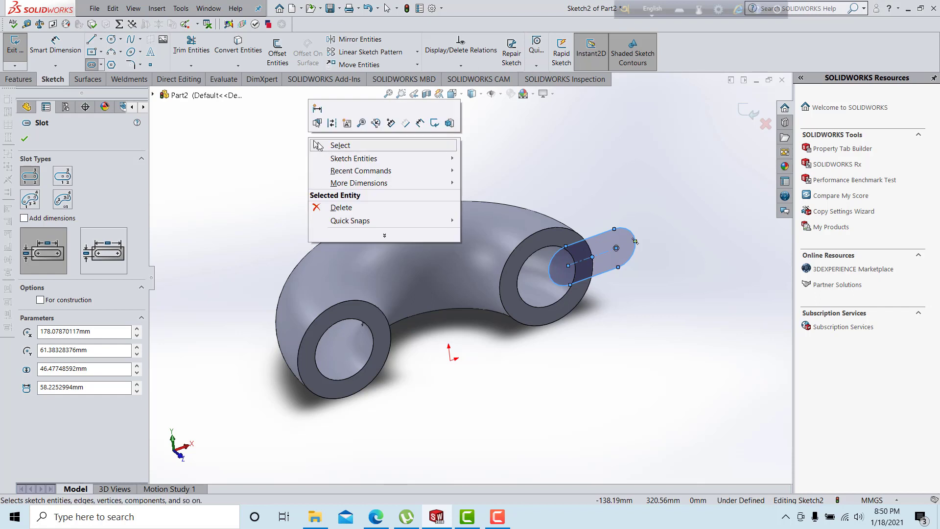
{"action": "left_click", "coordinate": [319, 145]}
- Draw a vertical centerline about 142 mm long upward from the origin
{"action": "middle_click_drag", "start_coordinate": [319, 145], "coordinate": [335, 214]}
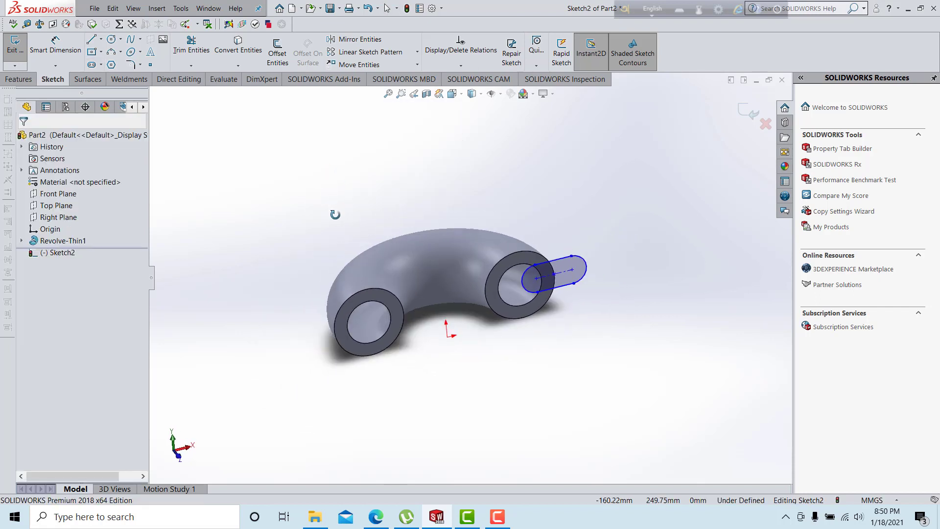
{"action": "left_click", "coordinate": [100, 39]}
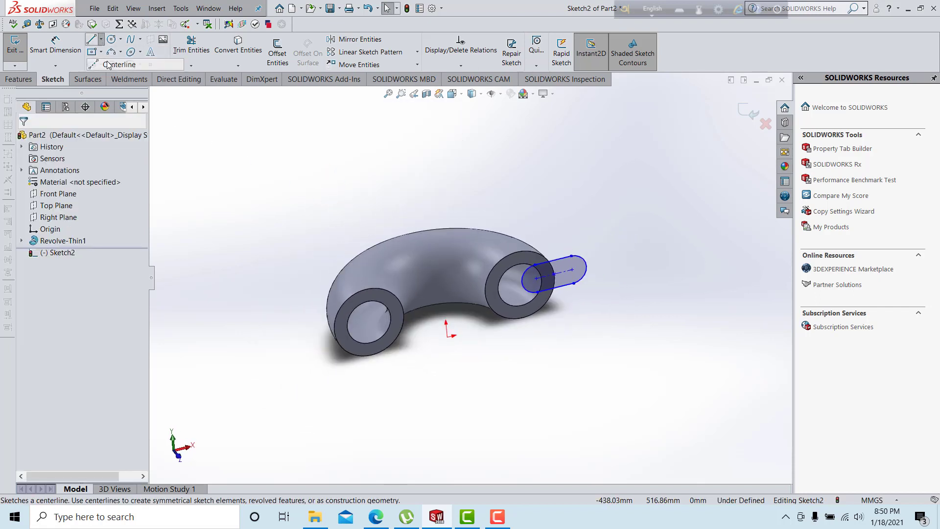
{"action": "left_click", "coordinate": [109, 61]}
{"action": "left_click", "coordinate": [446, 337]}
{"action": "left_click", "coordinate": [440, 254]}
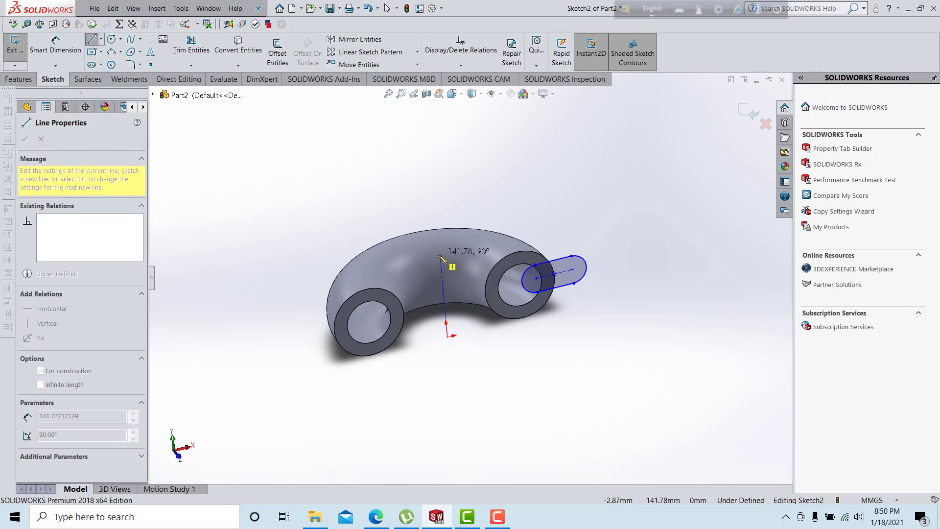
{"action": "right_click", "coordinate": [314, 189]}
{"action": "left_click", "coordinate": [316, 190]}
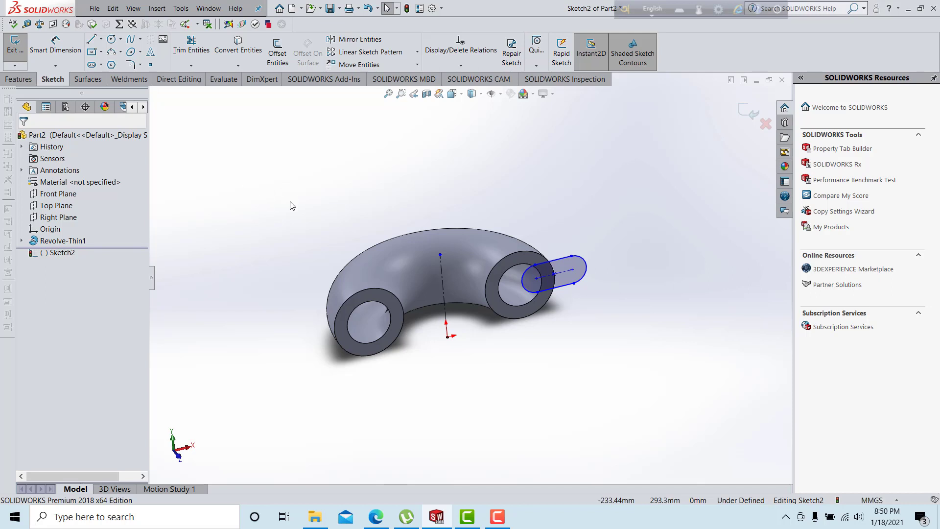
- Cut the tube with a Revolved Cut of the slot, Blind 360 degrees about the vertical centerline
{"action": "left_click", "coordinate": [19, 80]}
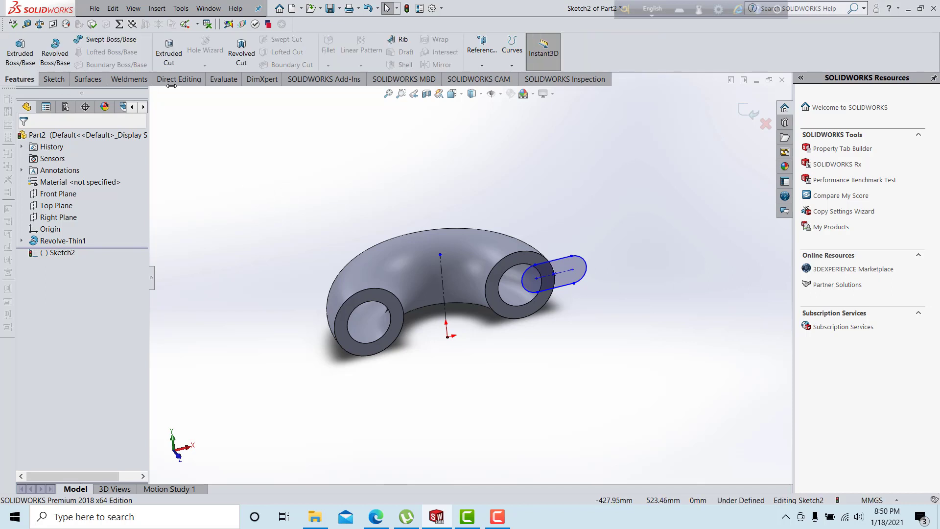
{"action": "left_click", "coordinate": [241, 57]}
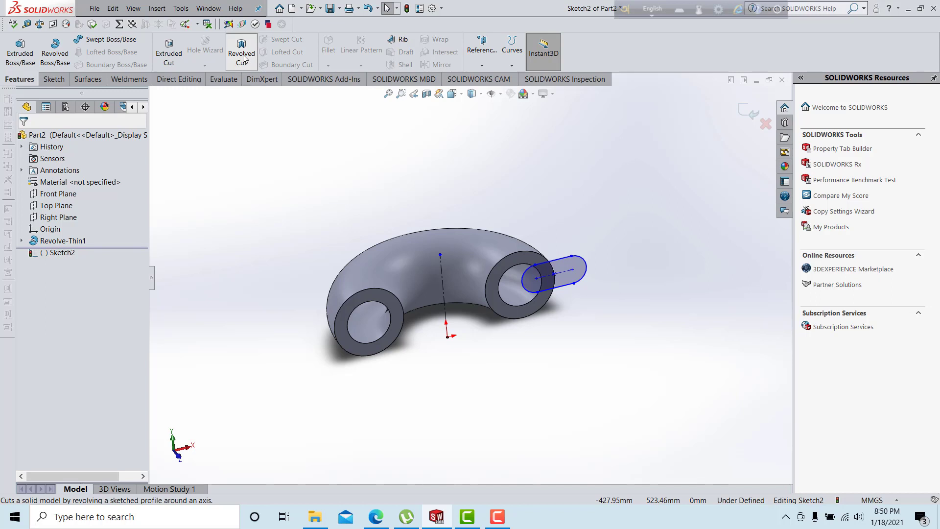
{"action": "scroll", "coordinate": [291, 211], "scroll_direction": "up", "scroll_amount": 1}
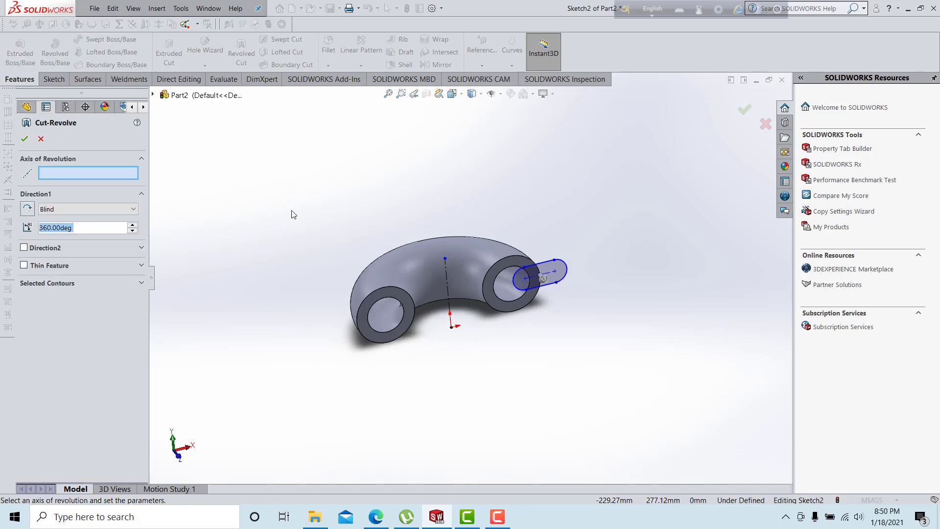
{"action": "scroll", "coordinate": [309, 247], "scroll_direction": "down", "scroll_amount": 1}
{"action": "middle_click_drag", "start_coordinate": [305, 236], "coordinate": [240, 235]}
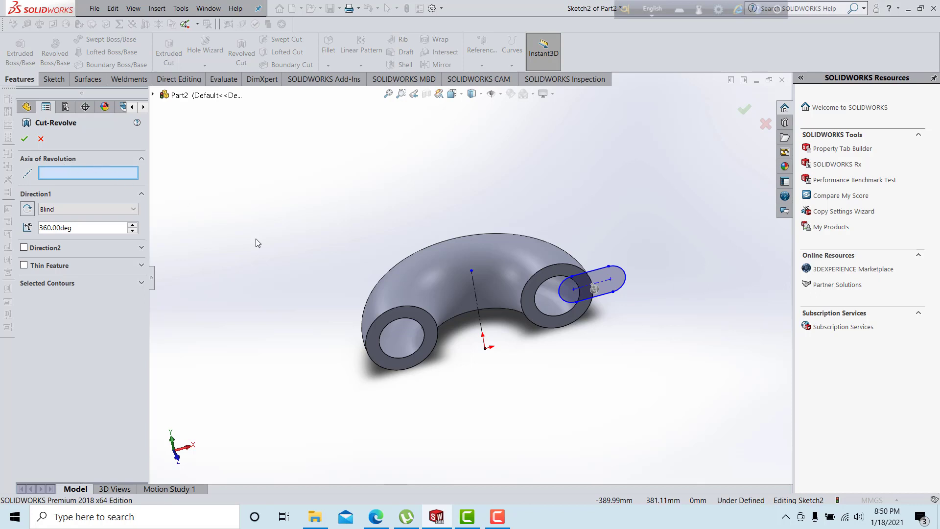
{"action": "left_click", "coordinate": [480, 316]}
{"action": "key", "text": "Return"}
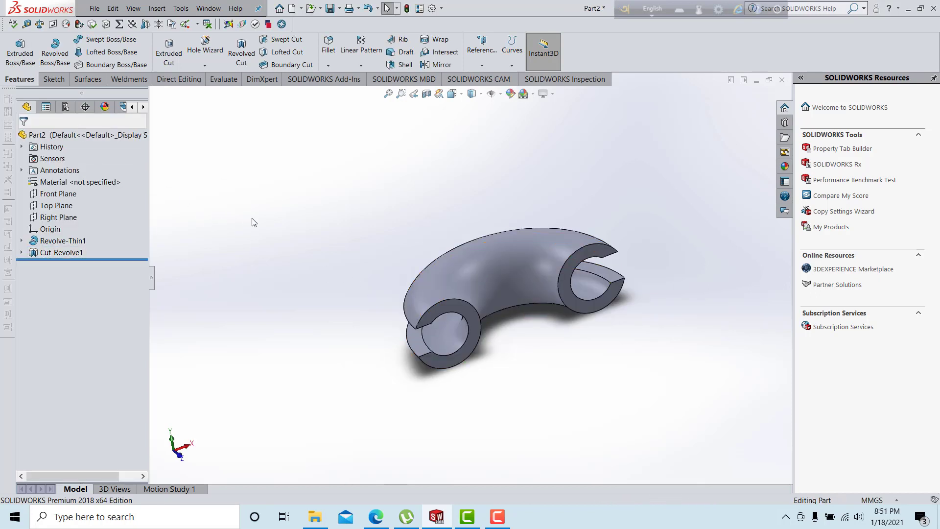
- Edit the revolved cut and set its Direction1 to Up To Surface, ending at the tube's opposite end face
{"action": "right_click", "coordinate": [63, 251]}
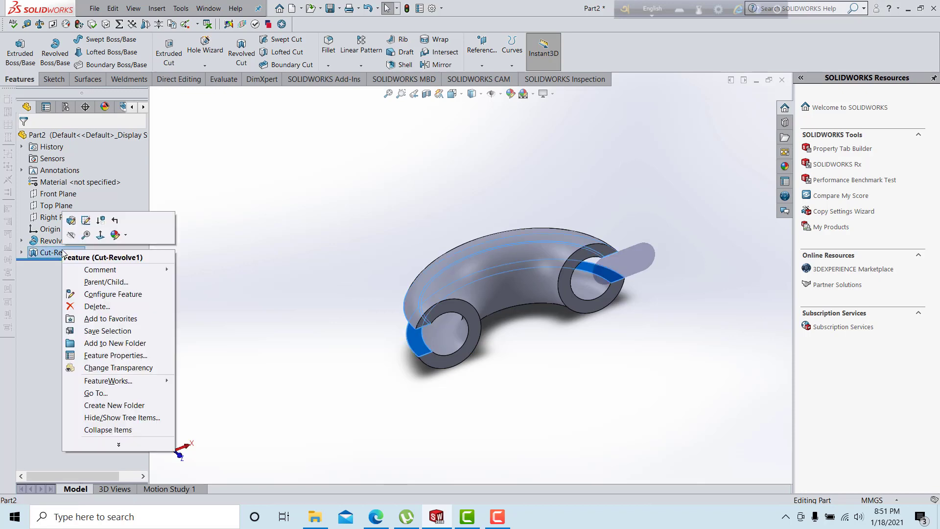
{"action": "left_click", "coordinate": [71, 220]}
{"action": "left_click", "coordinate": [76, 208]}
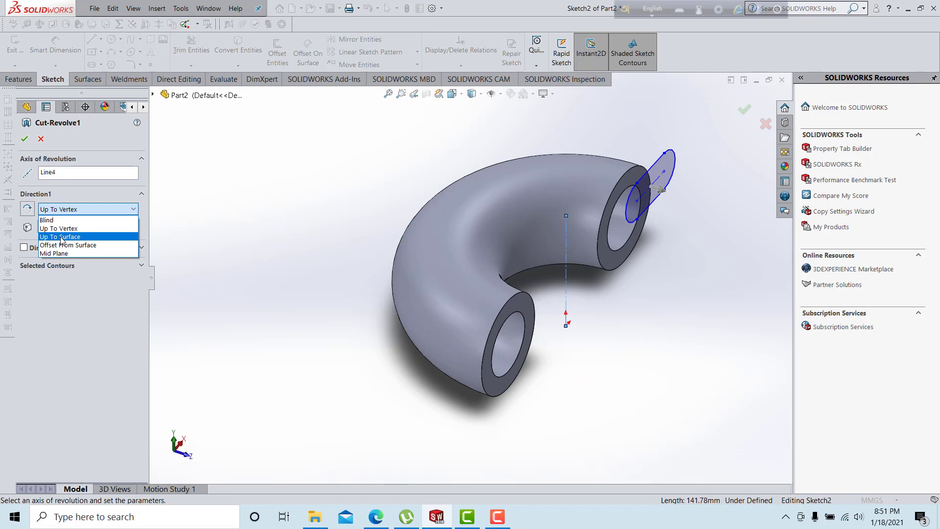
{"action": "left_click", "coordinate": [60, 238]}
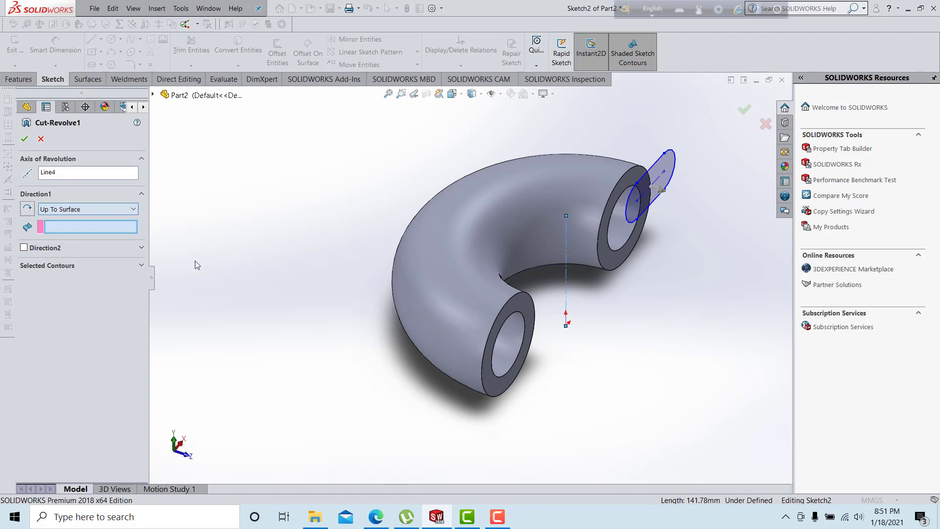
{"action": "left_click", "coordinate": [529, 307]}
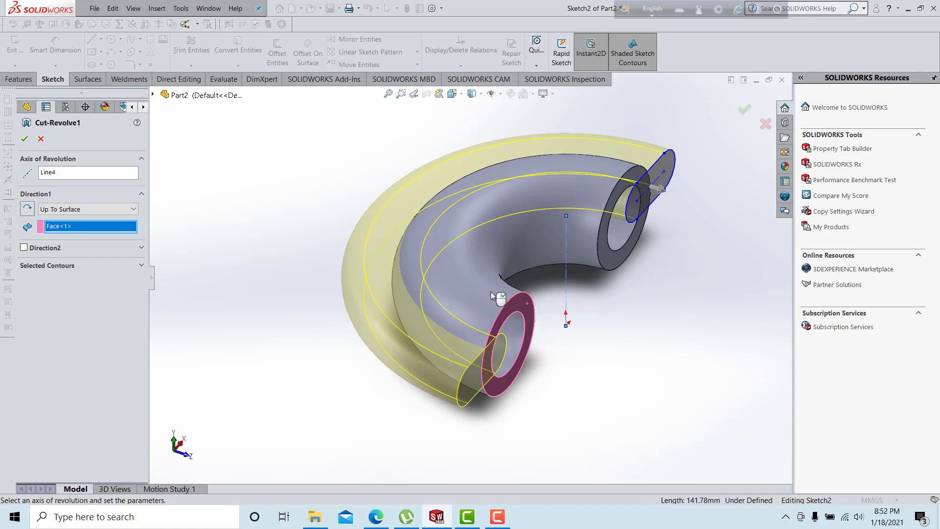
- Accept the revolved cut and edit it again, setting Direction1 to Offset From Surface with a 40 mm offset from the tube's end face
{"action": "left_click", "coordinate": [24, 139]}
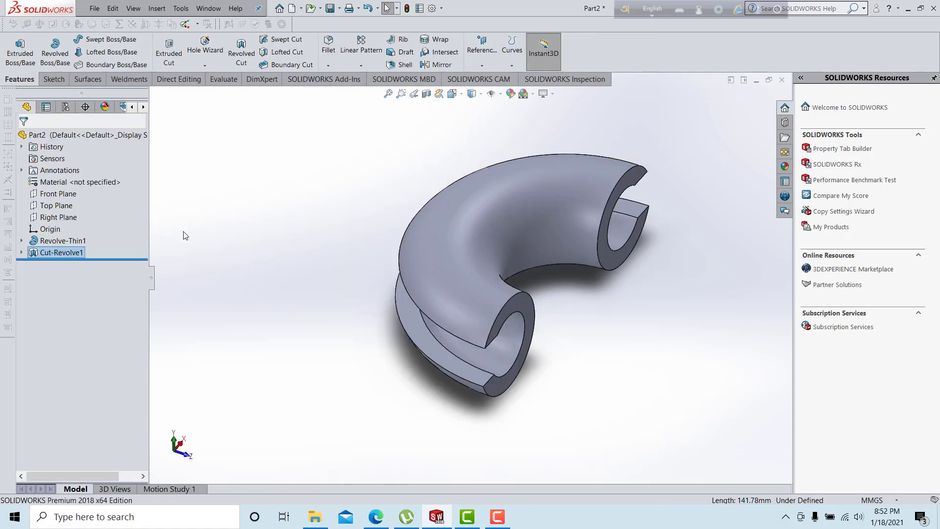
{"action": "right_click", "coordinate": [69, 252]}
{"action": "left_click", "coordinate": [77, 218]}
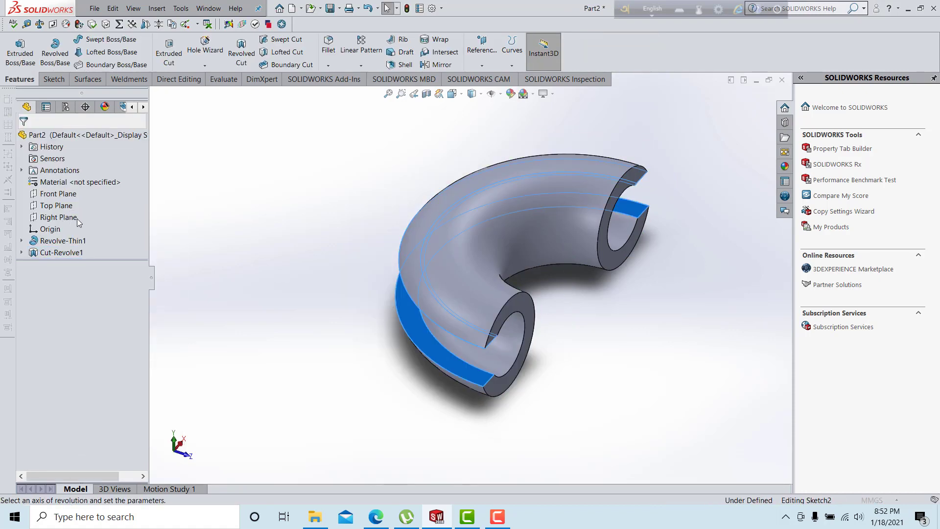
{"action": "left_click", "coordinate": [73, 209]}
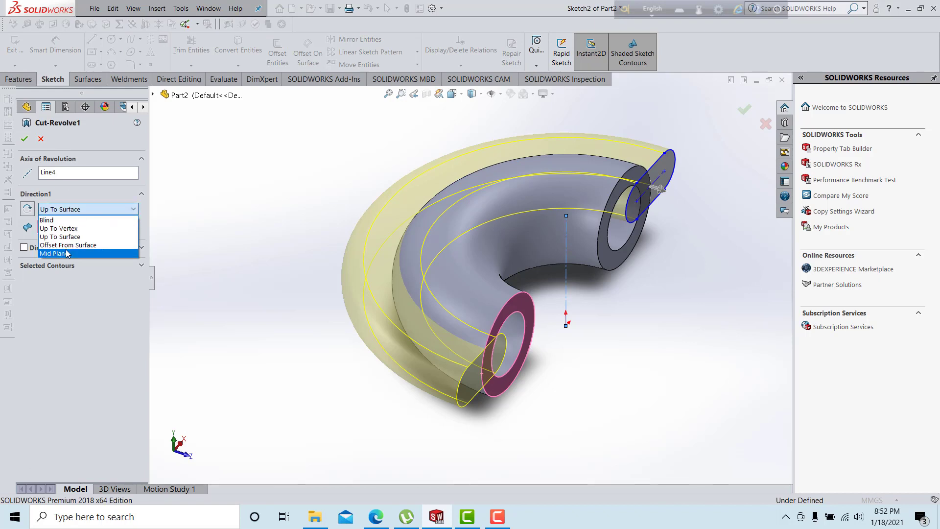
{"action": "key", "text": "Down"}
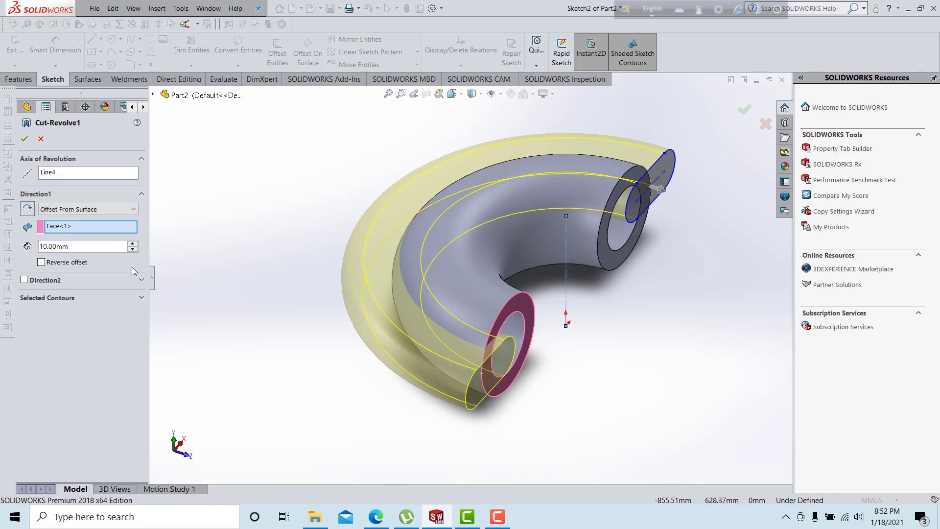
{"action": "left_click", "coordinate": [132, 243]}
{"action": "left_click", "coordinate": [133, 244]}
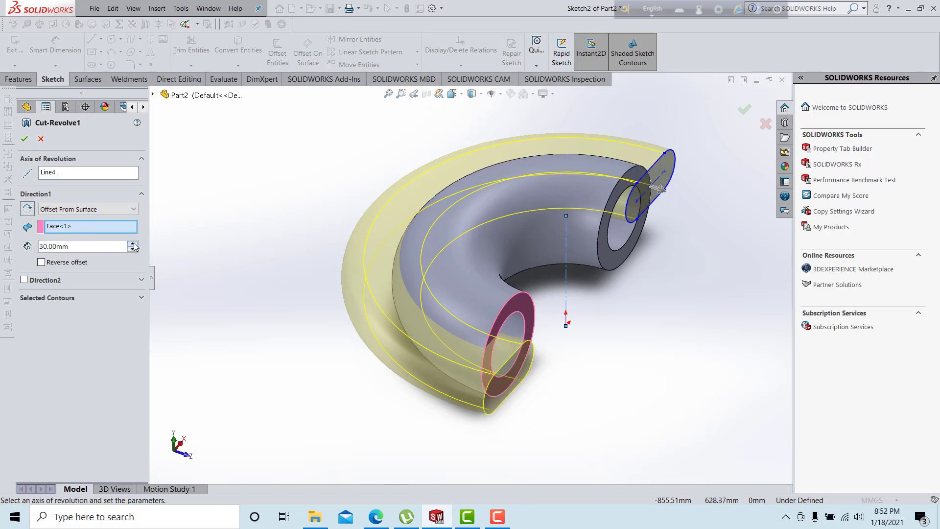
- Flip the revolved cut's direction and back, enable Reverse offset, and try offset distances around 50 mm
{"action": "left_click", "coordinate": [27, 209]}
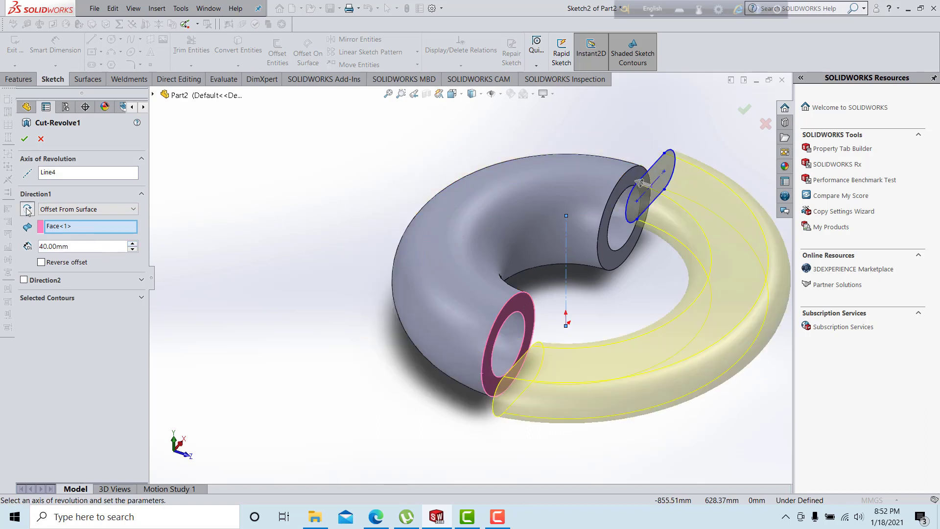
{"action": "left_click", "coordinate": [28, 212]}
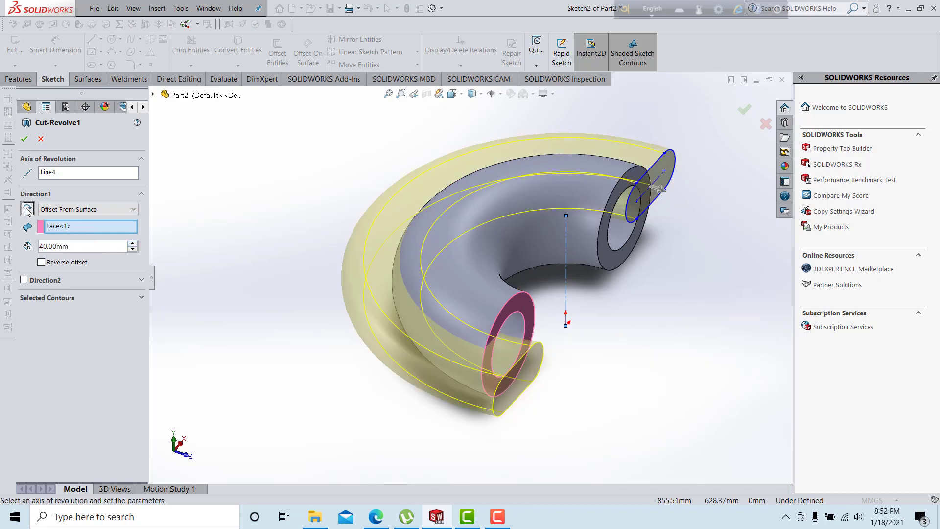
{"action": "left_click", "coordinate": [41, 264]}
{"action": "left_click", "coordinate": [133, 243]}
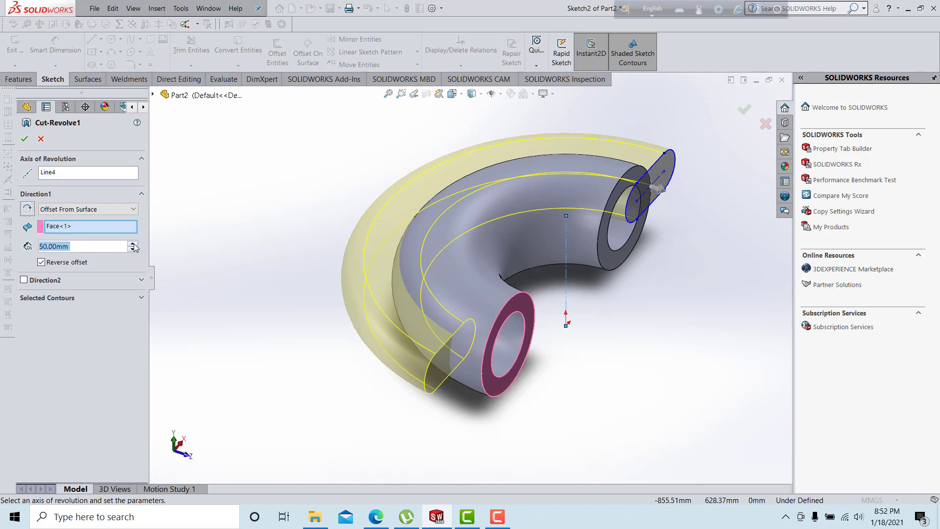
{"action": "left_click", "coordinate": [133, 249]}
{"action": "left_click", "coordinate": [133, 249]}
{"action": "left_click", "coordinate": [131, 244]}
{"action": "left_click", "coordinate": [130, 244]}
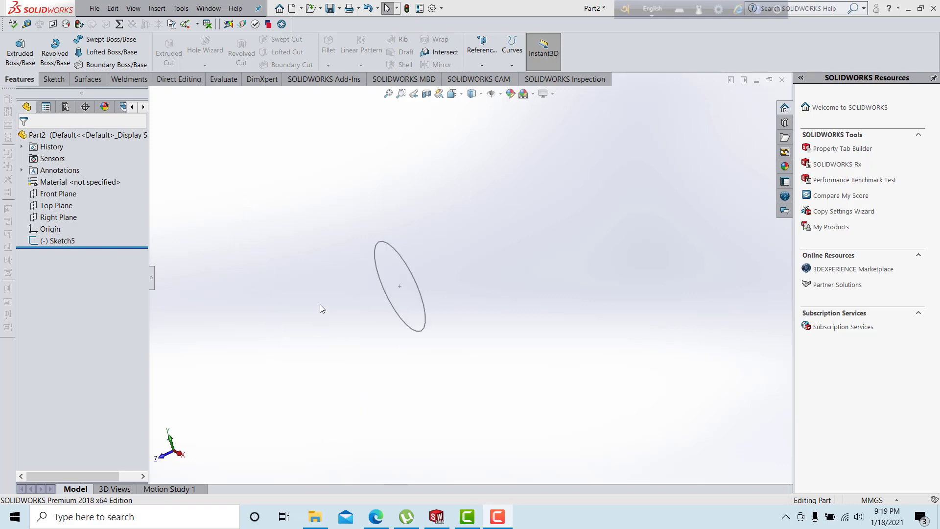
- Sketch a stepped three-line path on the Right Plane: about 168 mm horizontally from the origin, about 182 mm up, and a longer horizontal run
{"action": "middle_click_drag", "start_coordinate": [319, 304], "coordinate": [351, 301]}
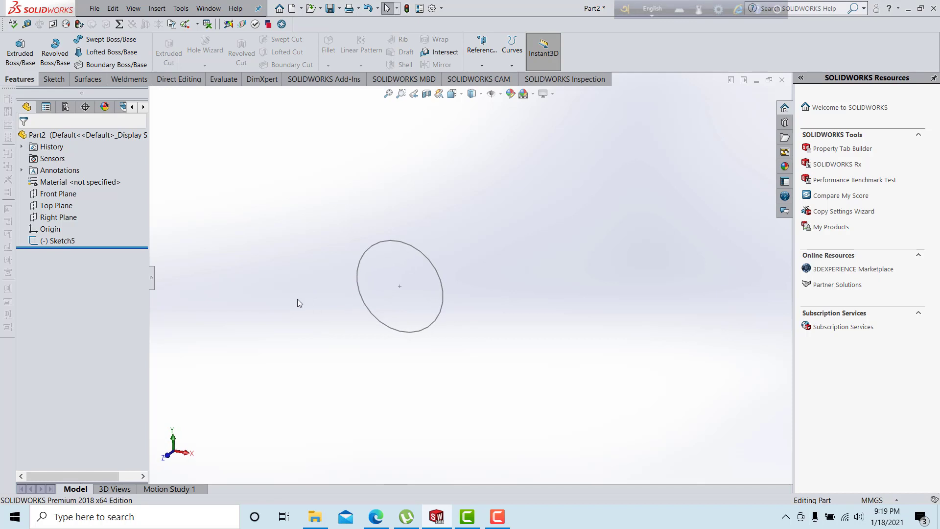
{"action": "scroll", "coordinate": [298, 299], "scroll_direction": "down", "scroll_amount": 1}
{"action": "scroll", "coordinate": [298, 299], "scroll_direction": "up", "scroll_amount": 1}
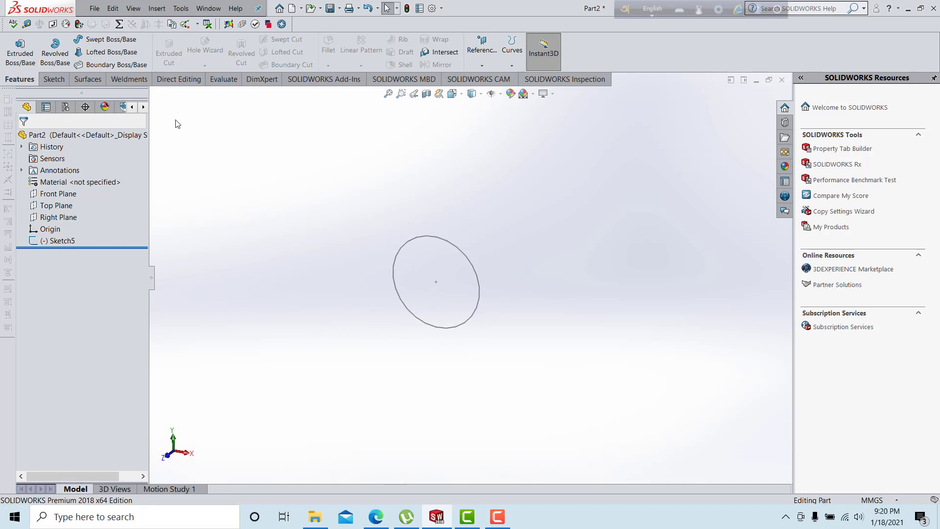
{"action": "left_click", "coordinate": [65, 205]}
{"action": "left_click", "coordinate": [67, 217]}
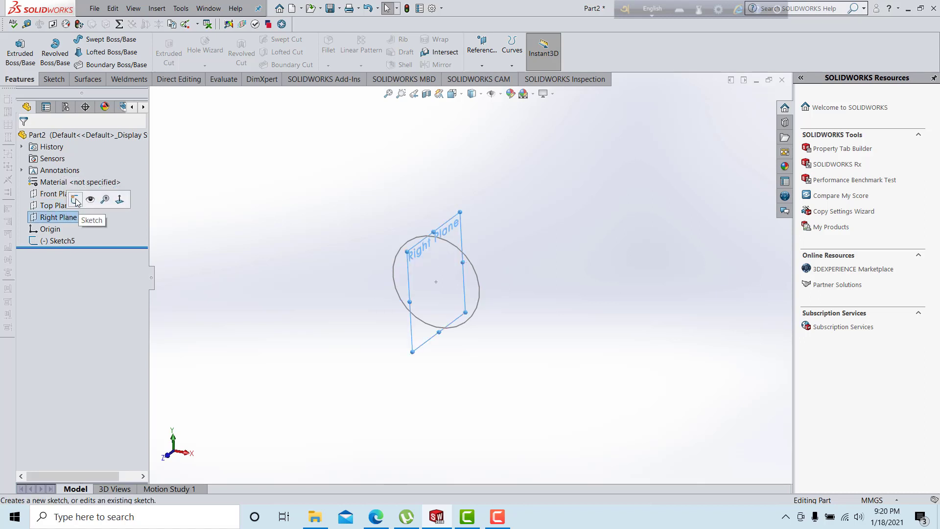
{"action": "left_click", "coordinate": [76, 199]}
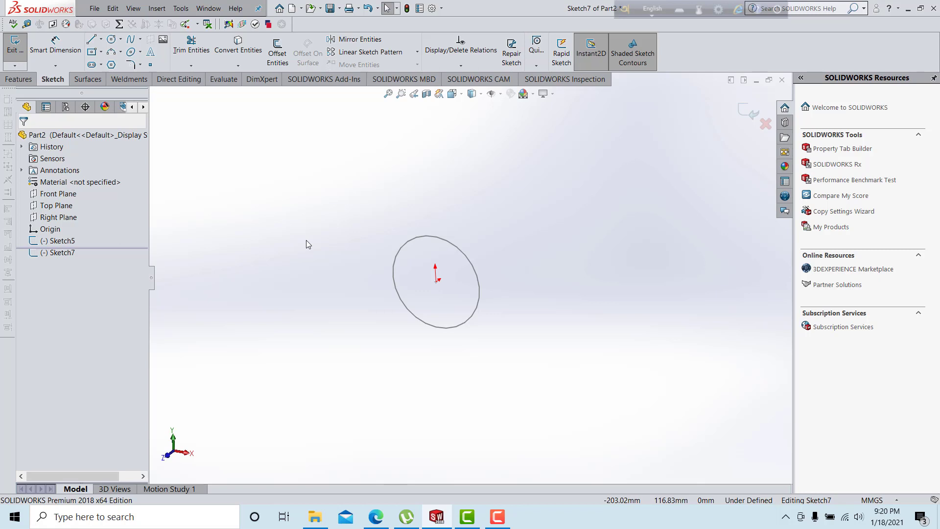
{"action": "left_click", "coordinate": [91, 42]}
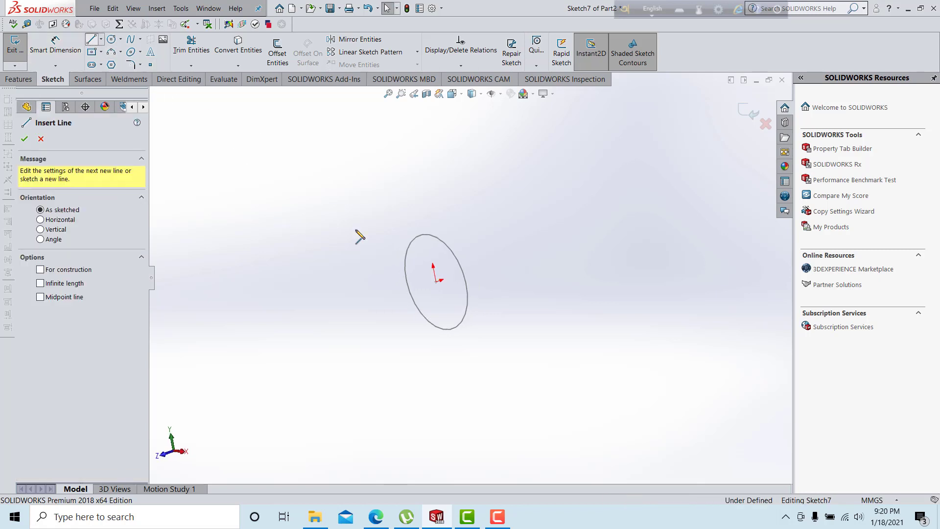
{"action": "left_click", "coordinate": [439, 280]}
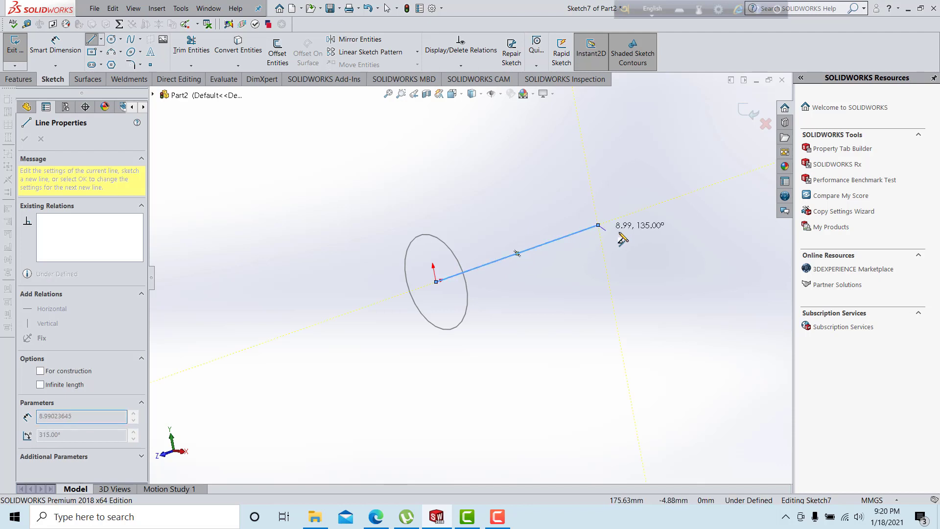
{"action": "left_click", "coordinate": [543, 247]}
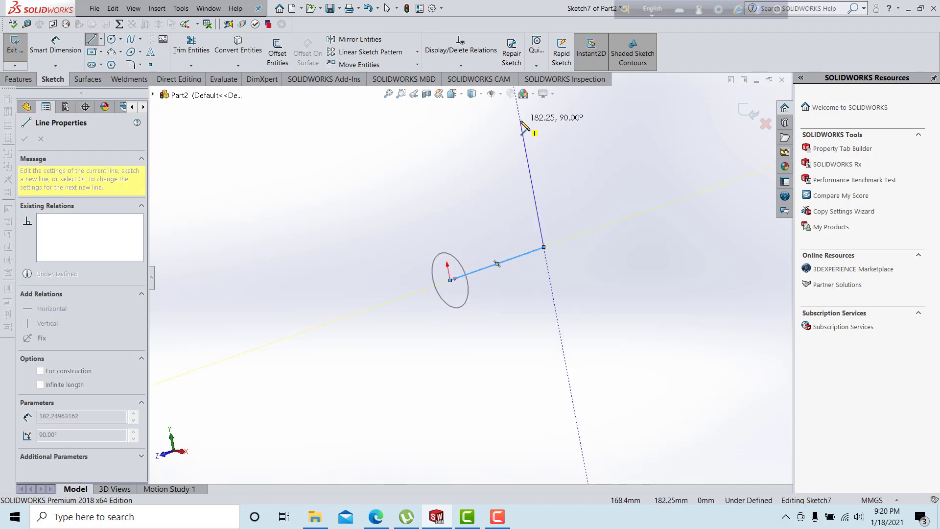
{"action": "left_click", "coordinate": [526, 125]}
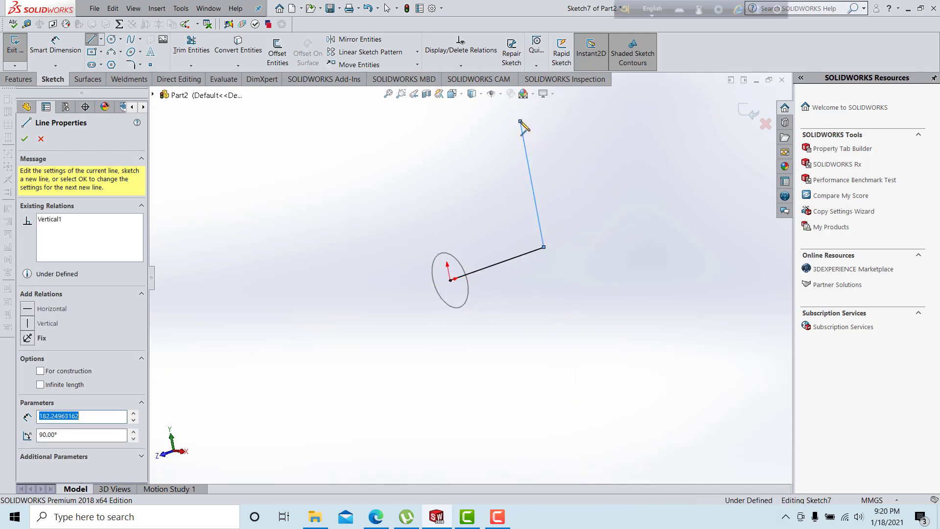
{"action": "double_click", "coordinate": [607, 150]}
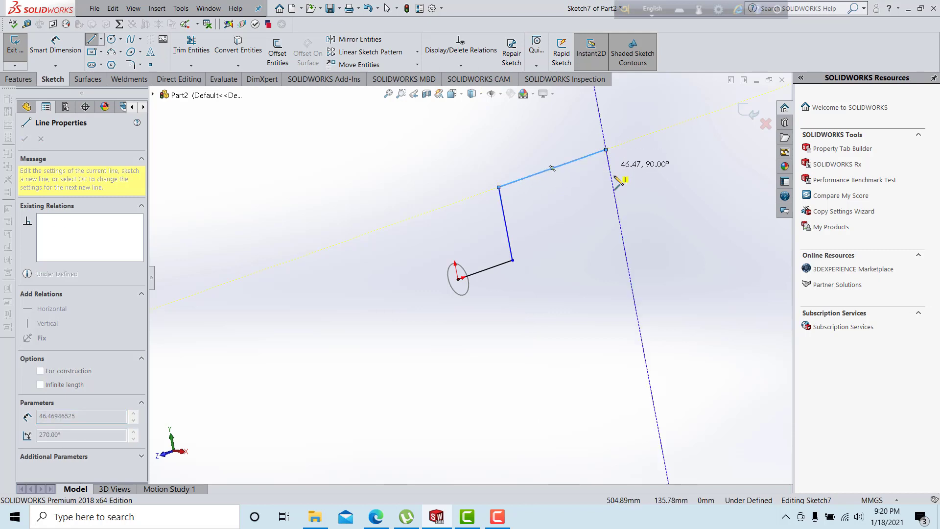
{"action": "key", "text": "Escape"}
{"action": "scroll", "coordinate": [527, 185], "scroll_direction": "down", "scroll_amount": 2}
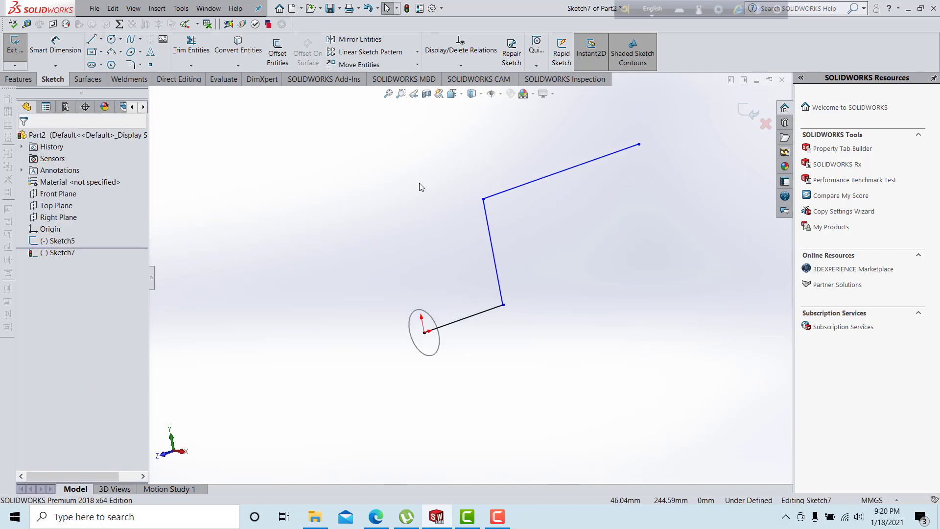
{"action": "left_click", "coordinate": [15, 46]}
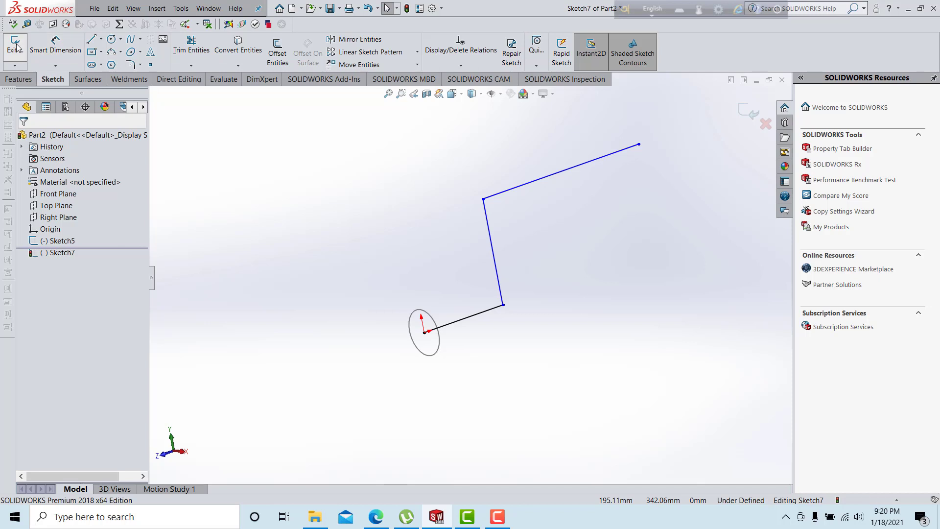
- Set up a Swept Boss/Base with the circle sketch as profile and the stepped line sketch as path
{"action": "mouse_move", "coordinate": [384, 216]}
{"action": "middle_mouse_down"}
{"action": "mouse_move", "coordinate": [416, 228]}
{"action": "mouse_move", "coordinate": [409, 232]}
{"action": "middle_mouse_up"}
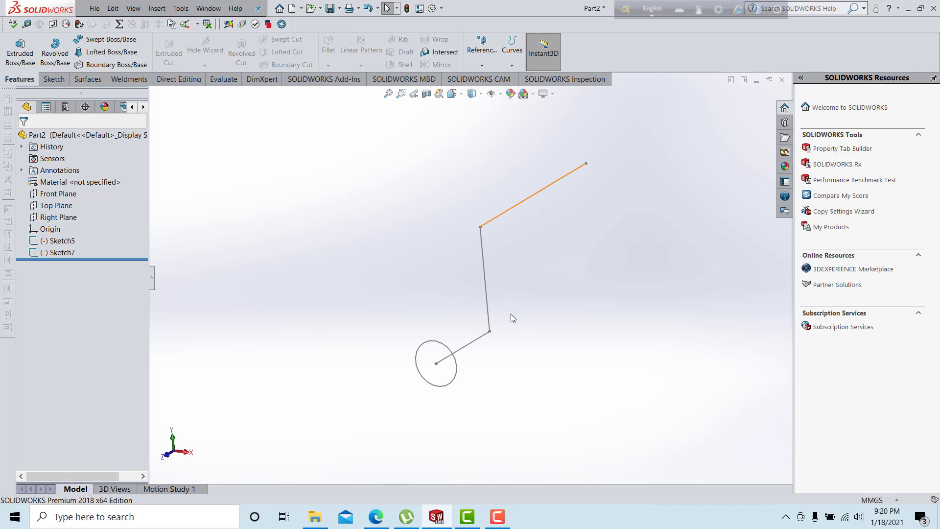
{"action": "scroll", "coordinate": [541, 211], "scroll_direction": "down", "scroll_amount": 2}
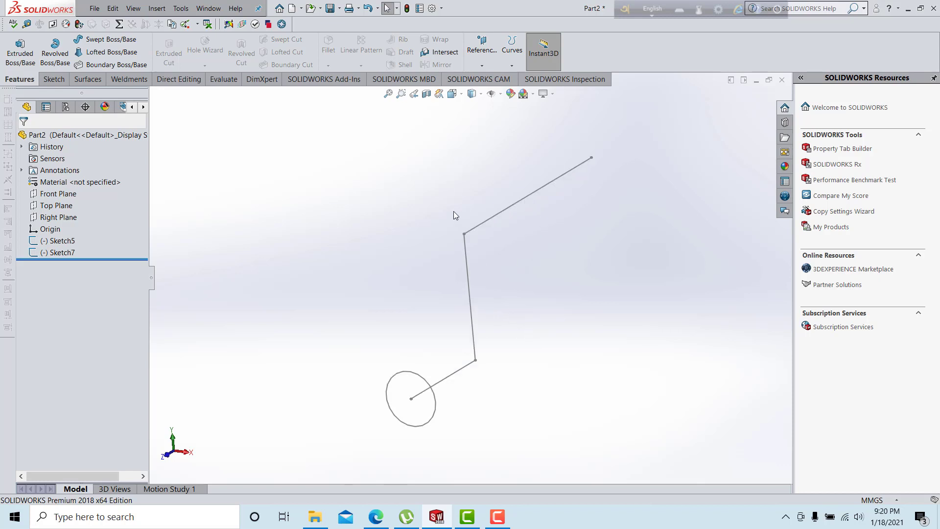
{"action": "left_click", "coordinate": [465, 366]}
{"action": "key", "text": "Escape"}
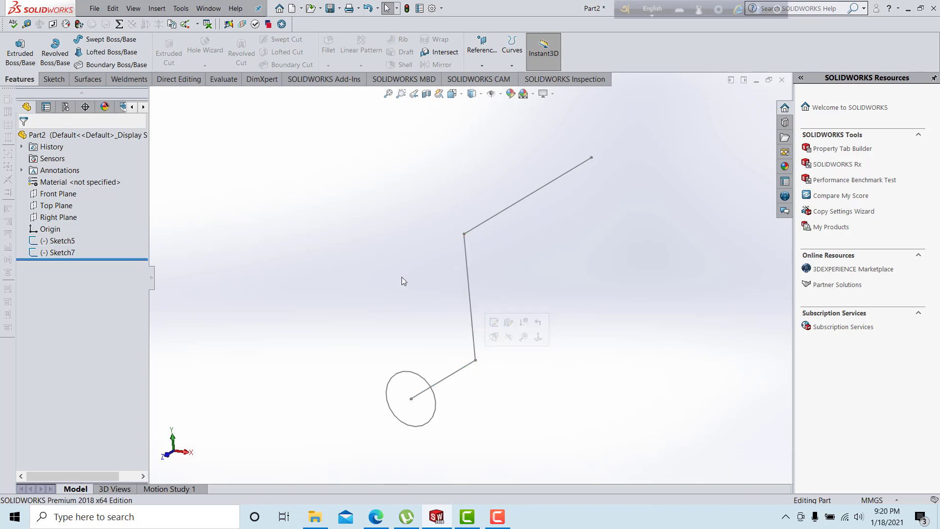
{"action": "left_click", "coordinate": [110, 39]}
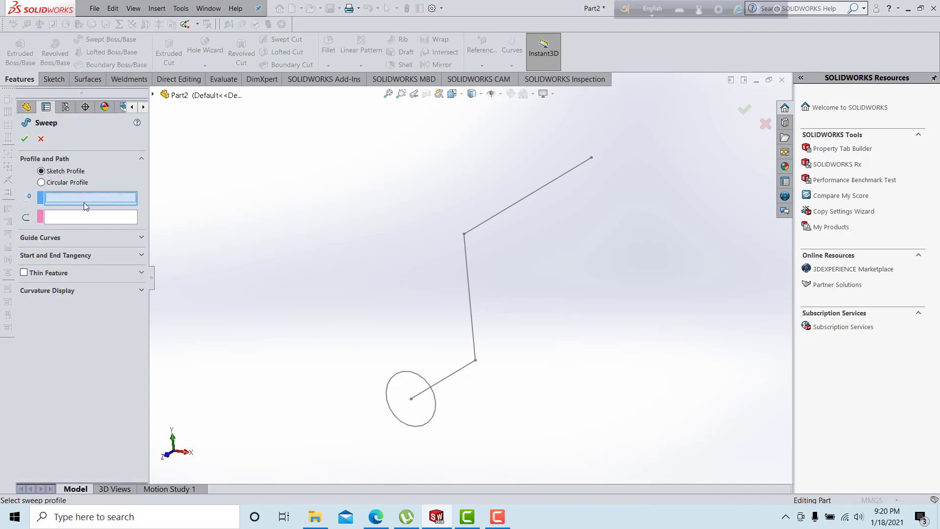
{"action": "left_click", "coordinate": [396, 377]}
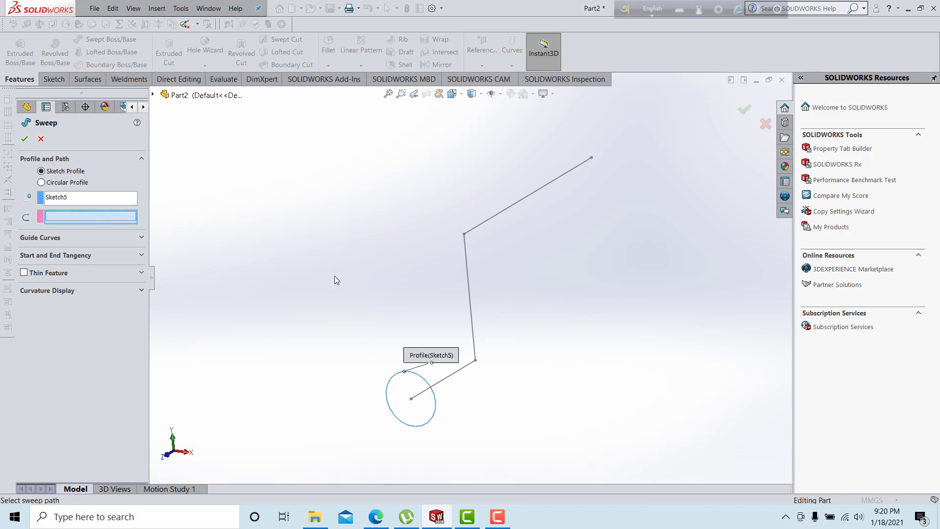
{"action": "right_click", "coordinate": [74, 196]}
{"action": "left_click", "coordinate": [97, 205]}
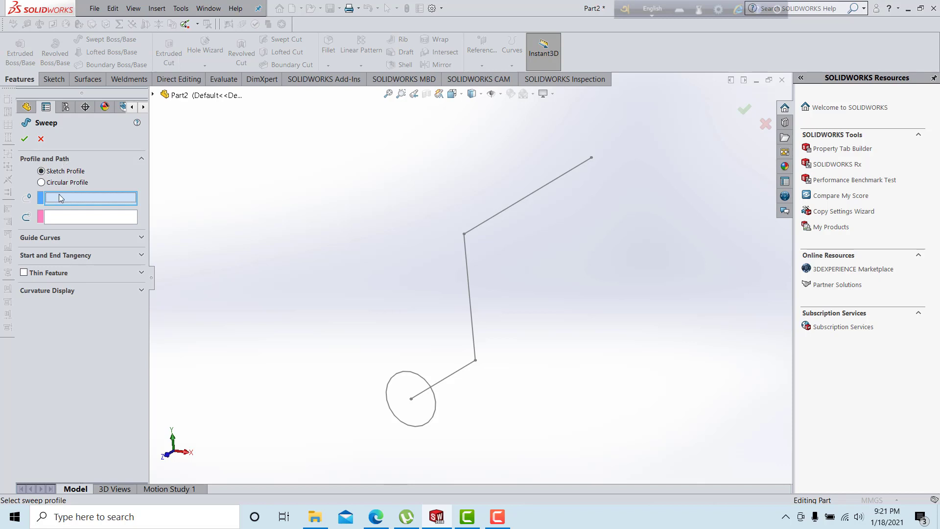
{"action": "left_click", "coordinate": [393, 380]}
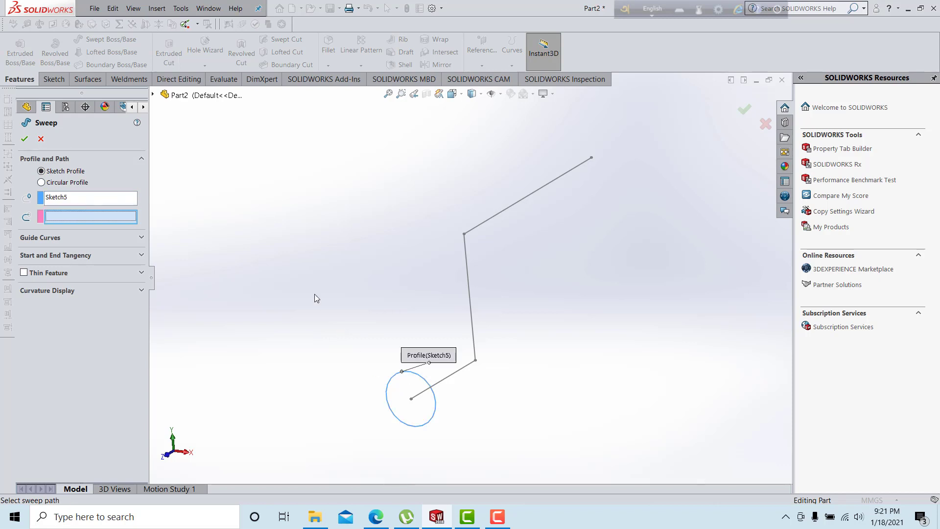
{"action": "left_click", "coordinate": [499, 216]}
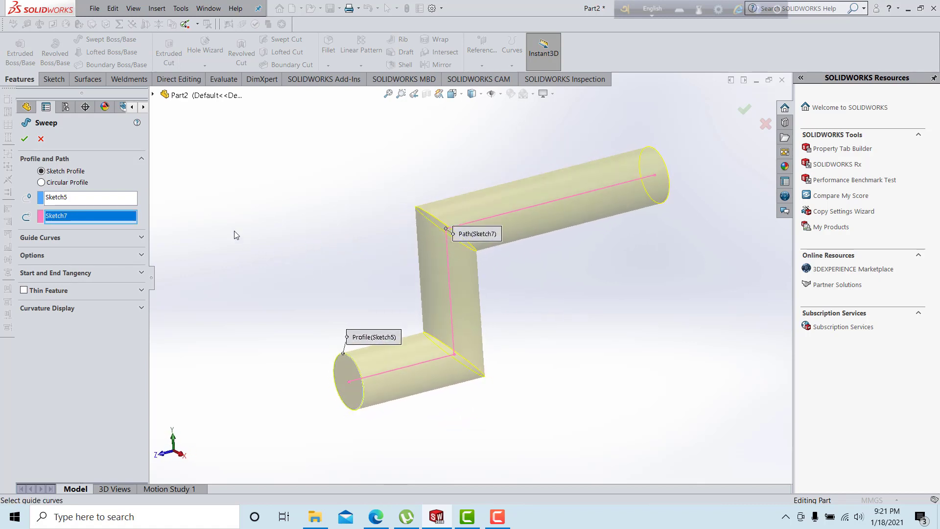
{"action": "scroll", "coordinate": [304, 216], "scroll_direction": "down", "scroll_amount": 1}
{"action": "scroll", "coordinate": [305, 216], "scroll_direction": "up", "scroll_amount": 1}
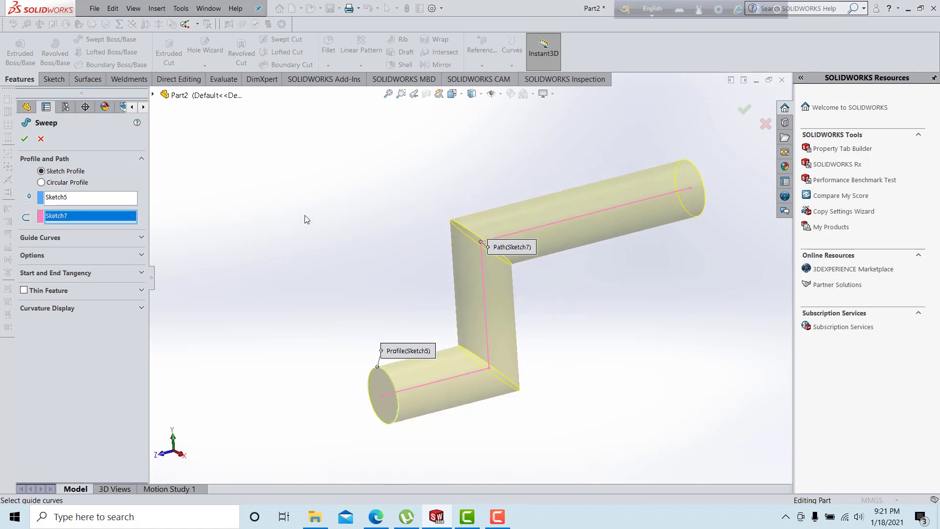
- Try Keep Normal Constant as the sweep's profile orientation and set it back to Follow Path
{"action": "left_click", "coordinate": [78, 239]}
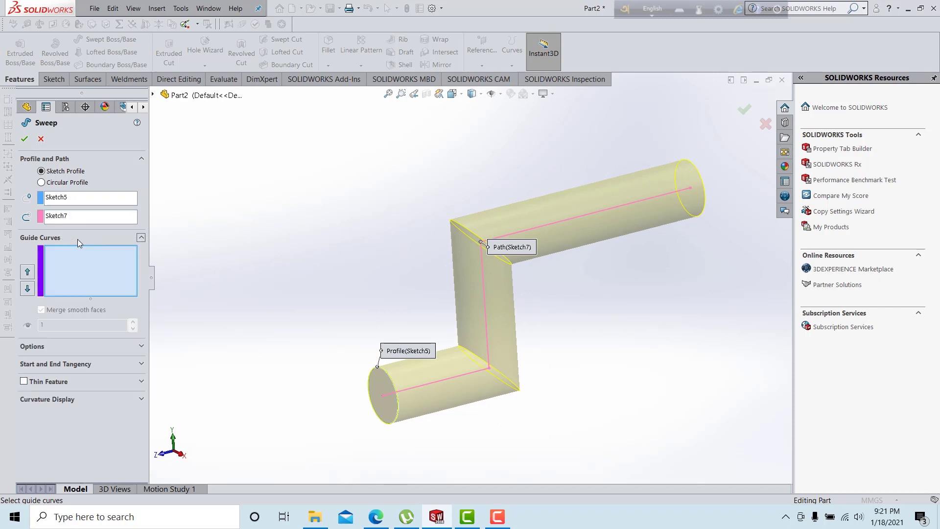
{"action": "left_click", "coordinate": [77, 239]}
{"action": "left_click", "coordinate": [82, 257]}
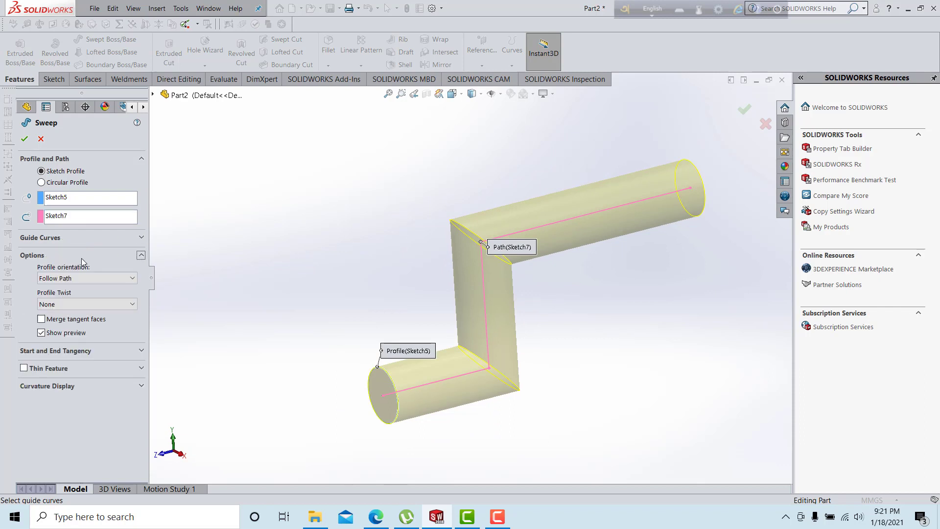
{"action": "left_click", "coordinate": [86, 278]}
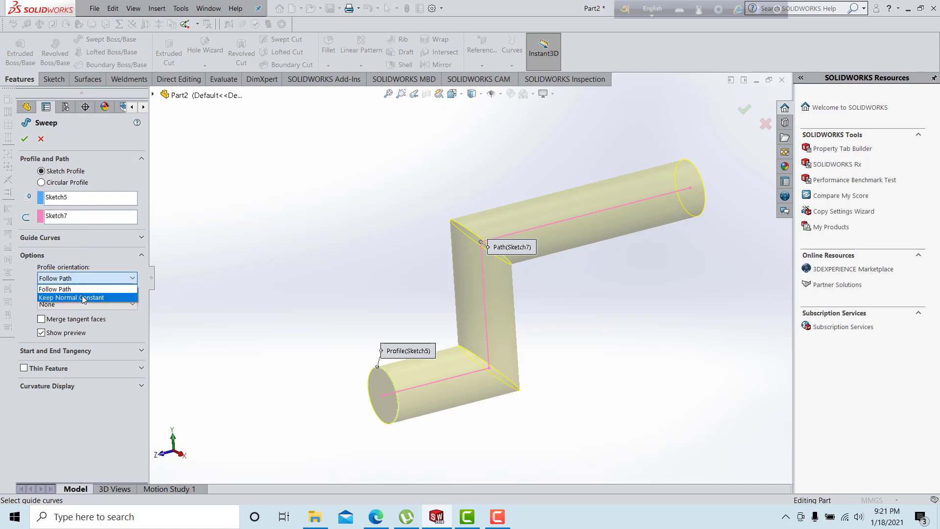
{"action": "left_click", "coordinate": [87, 297]}
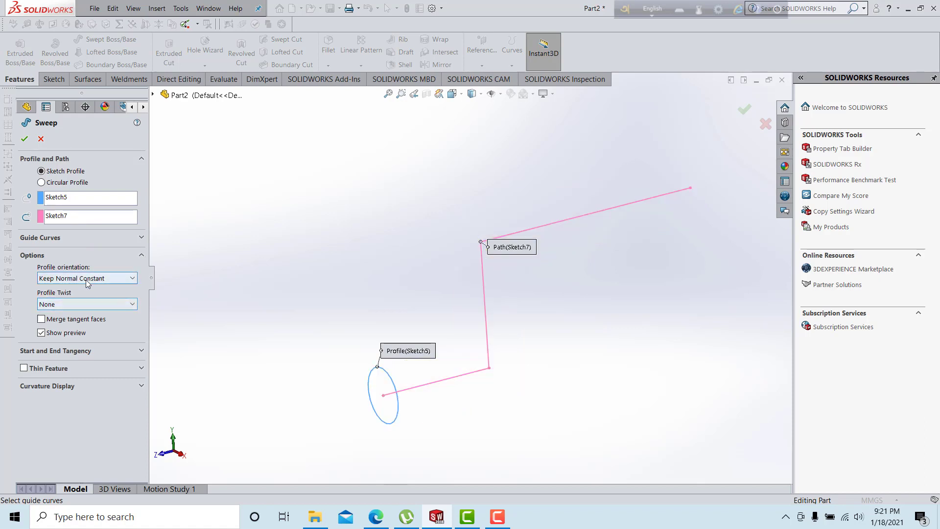
{"action": "left_click", "coordinate": [84, 279]}
{"action": "left_click", "coordinate": [83, 289]}
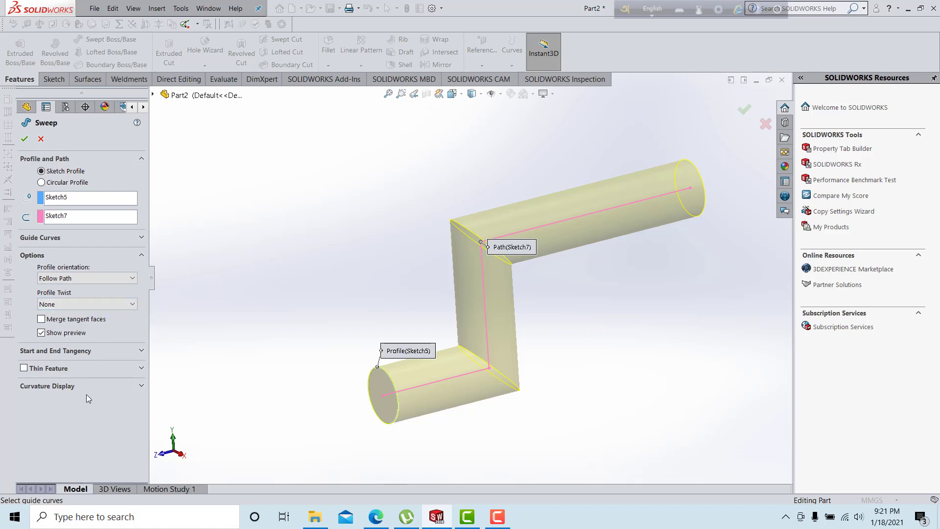
- Accept the sweep along the stepped path, reopen the feature for editing and look through its Start and End Tangency options
{"action": "left_click", "coordinate": [25, 140]}
{"action": "right_click", "coordinate": [34, 242]}
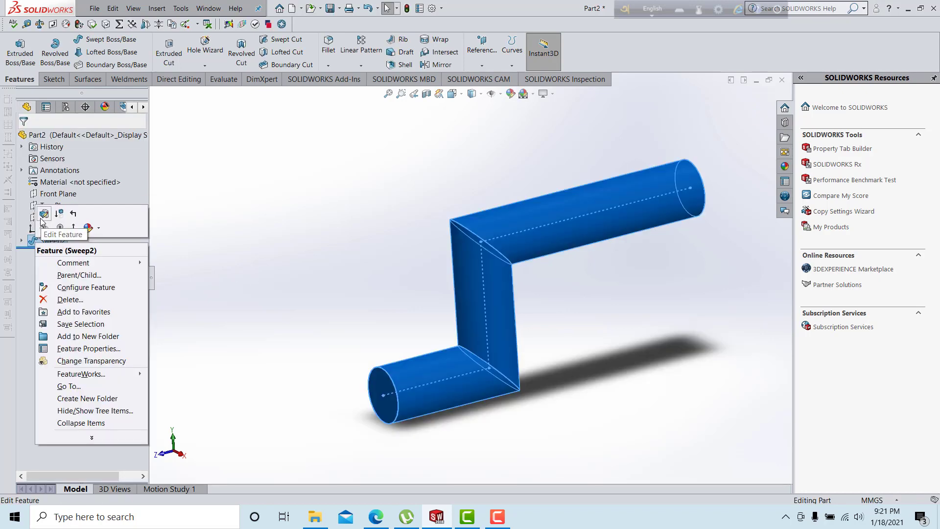
{"action": "left_click", "coordinate": [46, 224]}
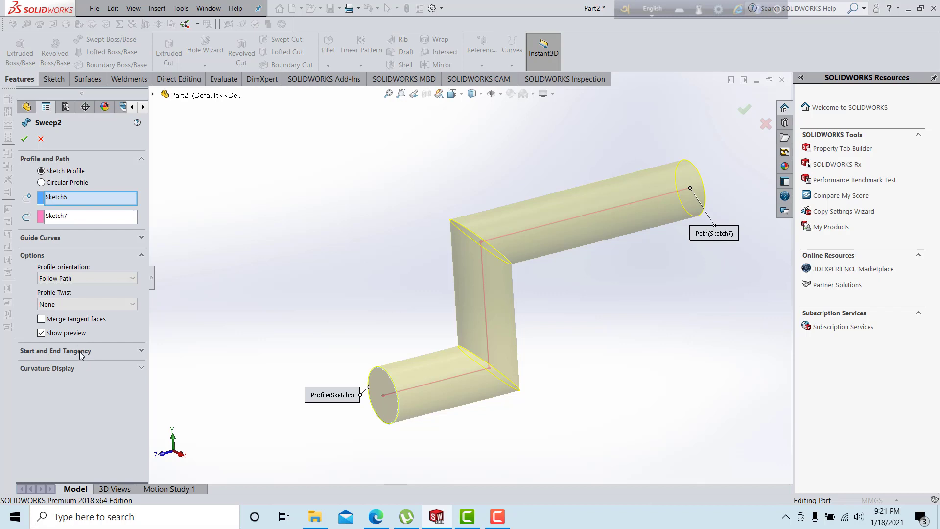
{"action": "left_click", "coordinate": [80, 351]}
{"action": "left_click", "coordinate": [140, 351]}
{"action": "left_click", "coordinate": [65, 255]}
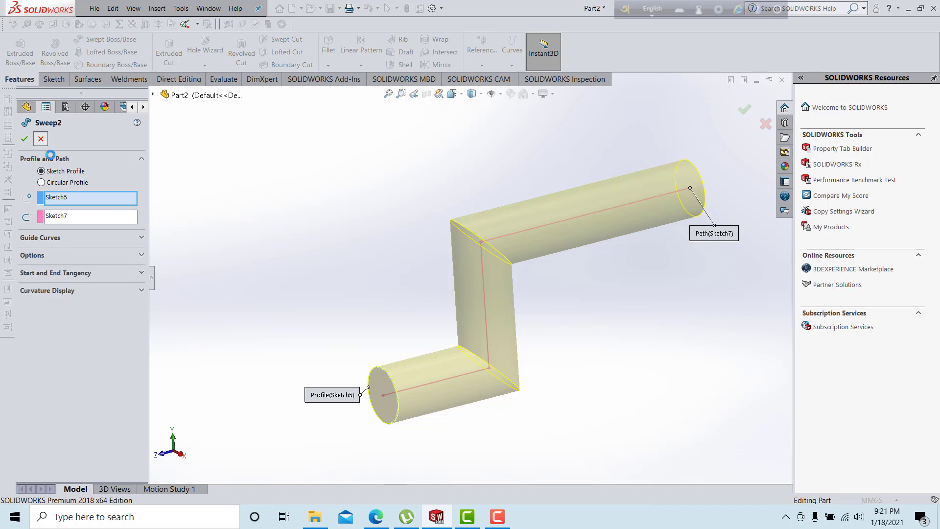
{"action": "left_click", "coordinate": [24, 138]}
- Delete the sweep and set up a new Swept Boss/Base with the circle sketch as profile and the stepped line sketch as path
{"action": "key", "text": "Delete"}
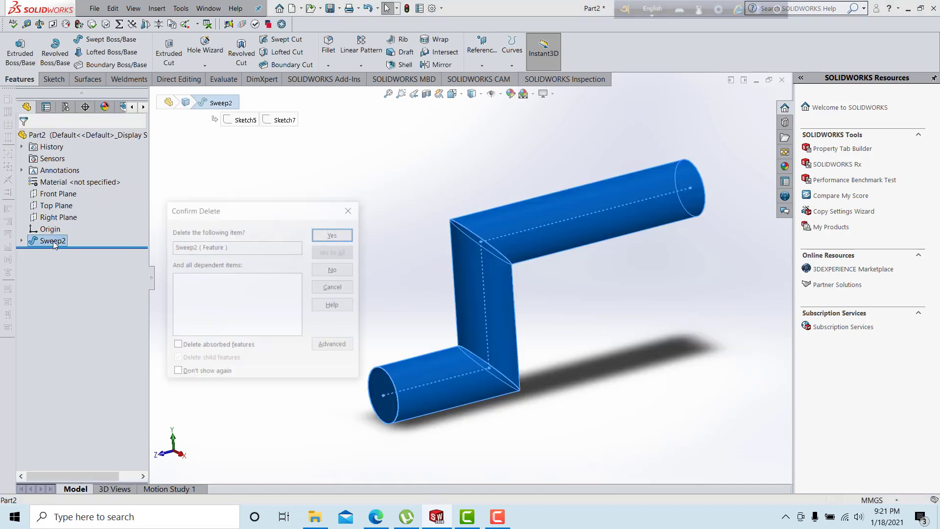
{"action": "key", "text": "Return"}
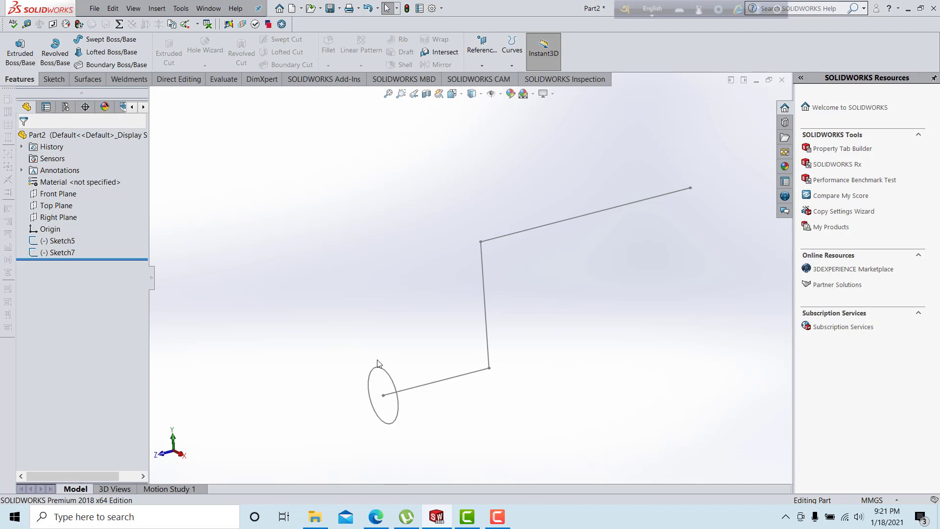
{"action": "left_click", "coordinate": [394, 381]}
{"action": "left_click", "coordinate": [475, 389]}
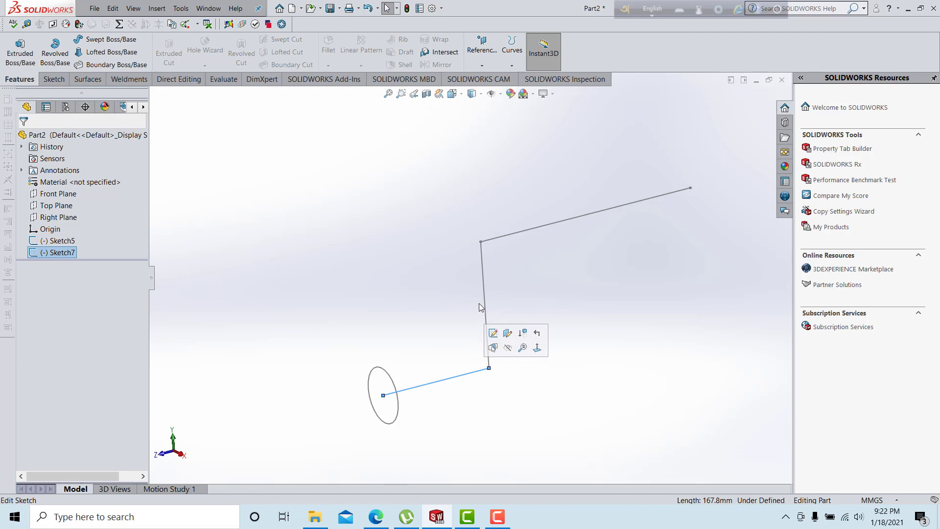
{"action": "left_click", "coordinate": [111, 40]}
{"action": "left_click", "coordinate": [76, 198]}
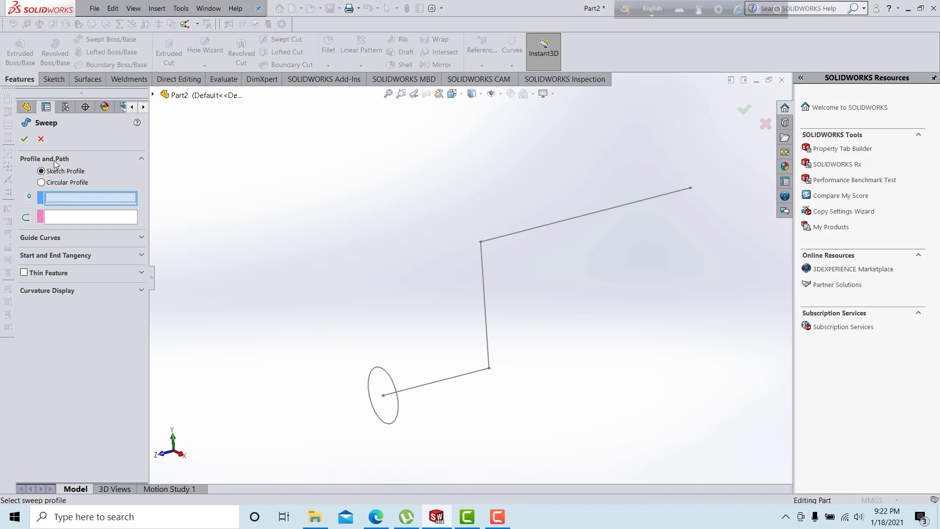
{"action": "left_click", "coordinate": [375, 377]}
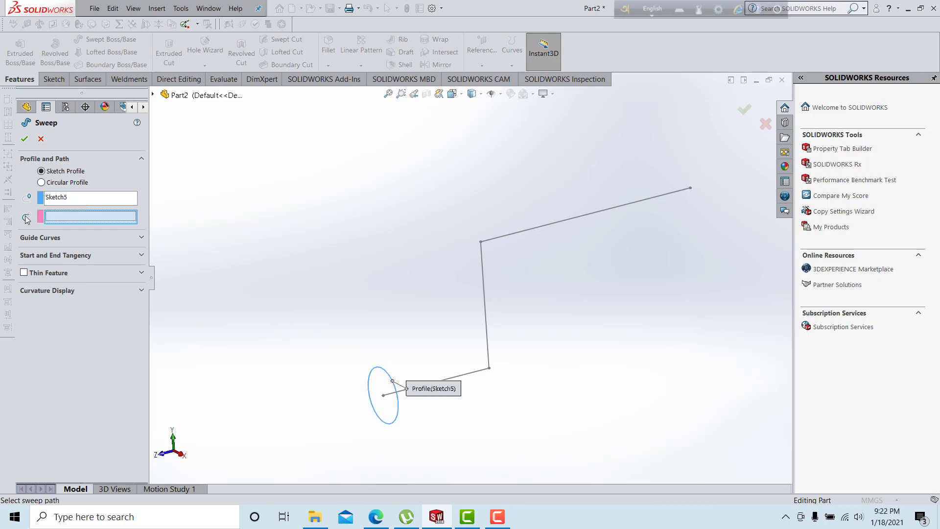
{"action": "left_click", "coordinate": [484, 265]}
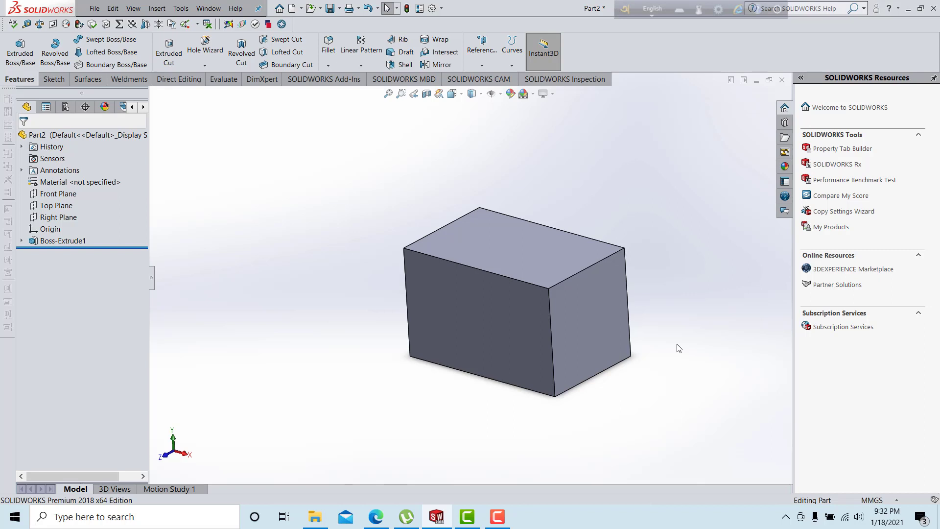
- Sketch a circle on the block's front face, centred about 66 mm above the origin
{"action": "left_click", "coordinate": [65, 79]}
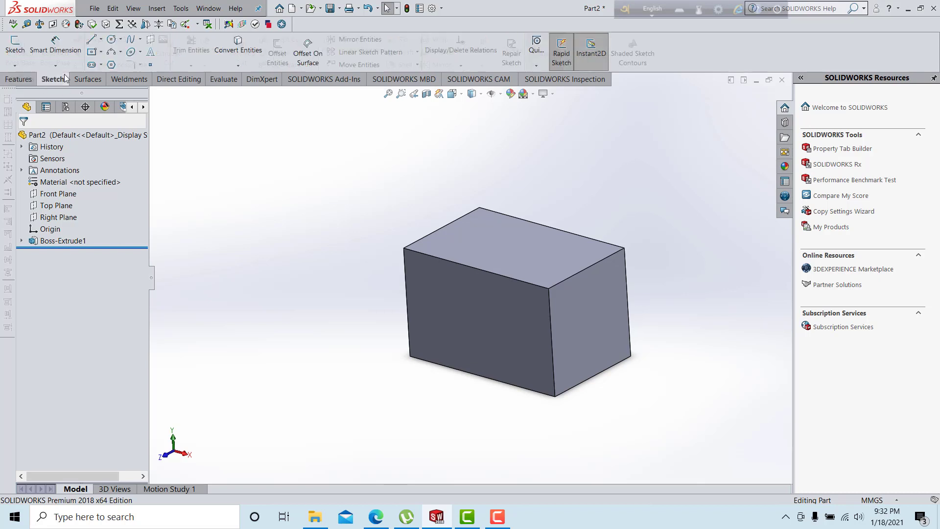
{"action": "left_click", "coordinate": [15, 47]}
{"action": "left_click", "coordinate": [474, 316]}
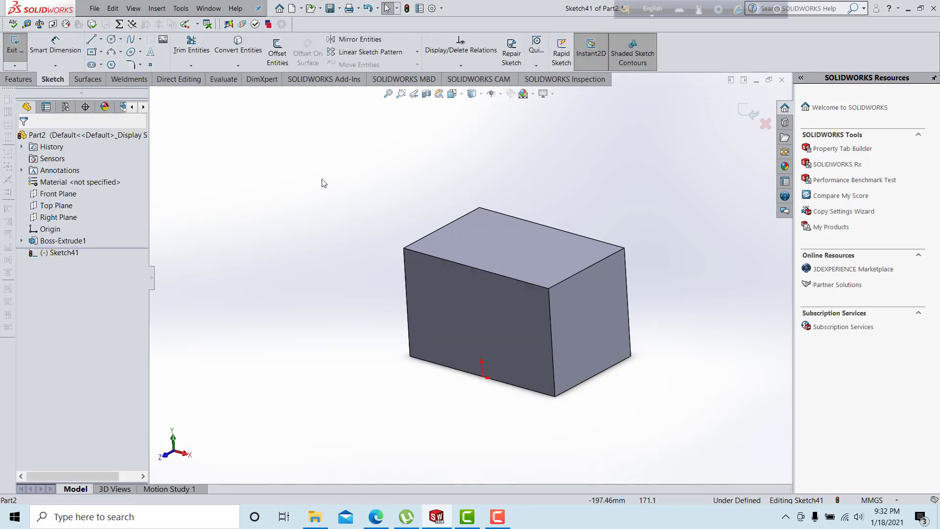
{"action": "left_click", "coordinate": [112, 39]}
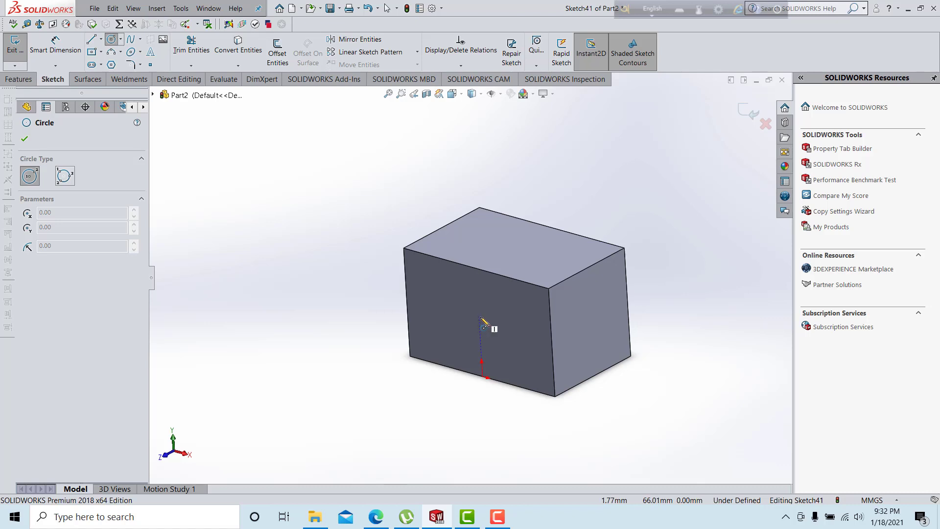
{"action": "left_click", "coordinate": [479, 317]}
{"action": "left_click", "coordinate": [499, 319]}
{"action": "right_click", "coordinate": [325, 215]}
{"action": "left_click", "coordinate": [355, 225]}
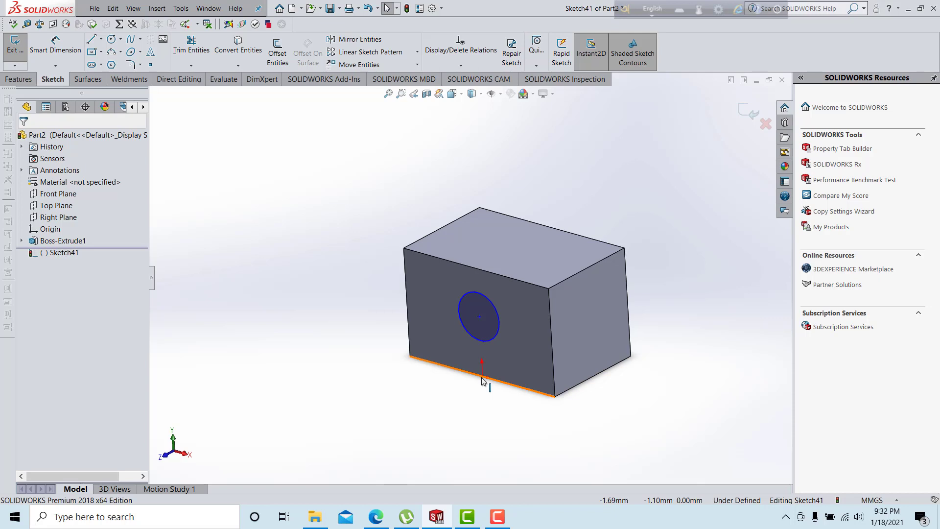
- Add a Vertical relation between the origin and the circle's centre and finish the sketch
{"action": "left_click", "coordinate": [482, 376]}
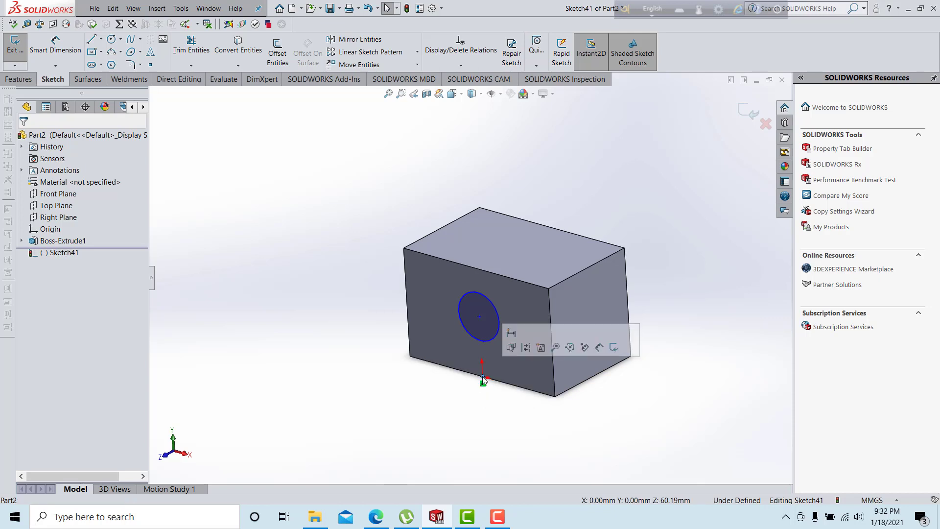
{"action": "left_click", "coordinate": [479, 317], "text": "ctrl"}
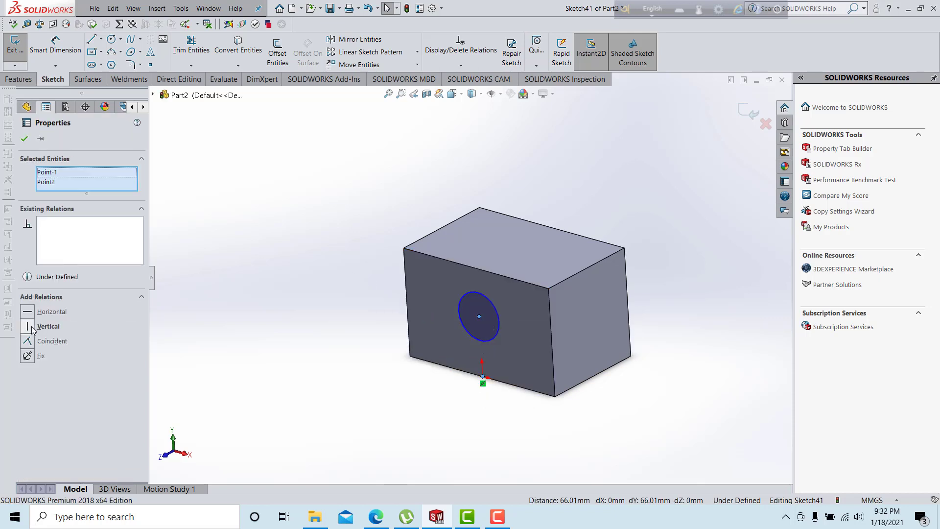
{"action": "left_click", "coordinate": [30, 326]}
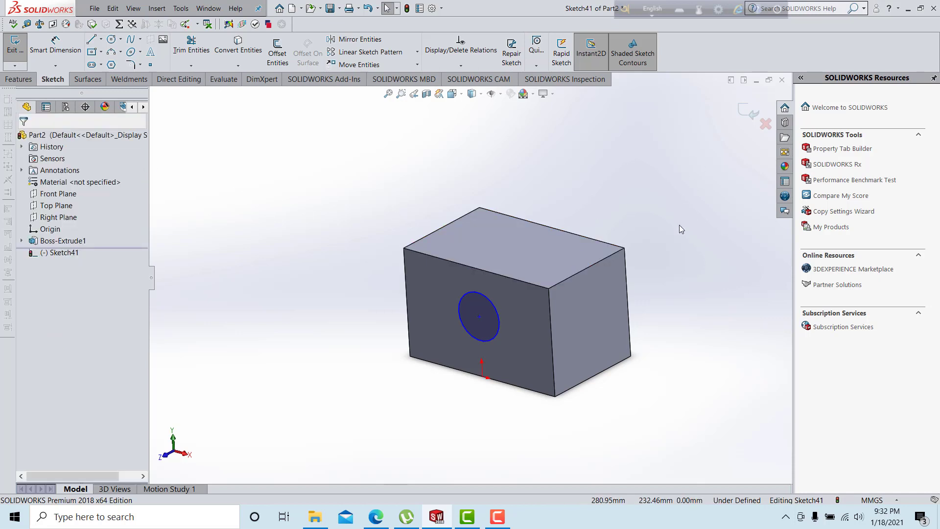
{"action": "left_click", "coordinate": [745, 117]}
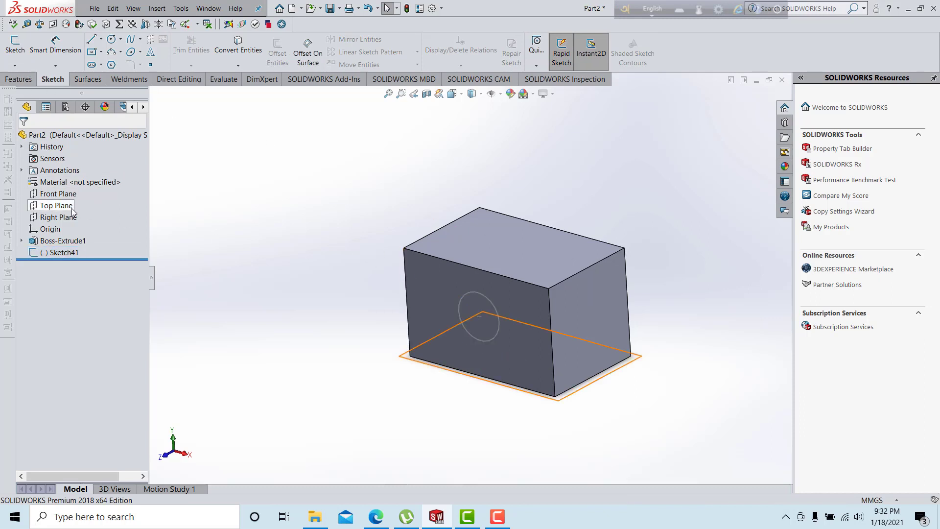
- Sketch a three-point arc on the Right Plane, starting at the circle's centre and curving toward the back of the block
{"action": "right_click", "coordinate": [63, 218]}
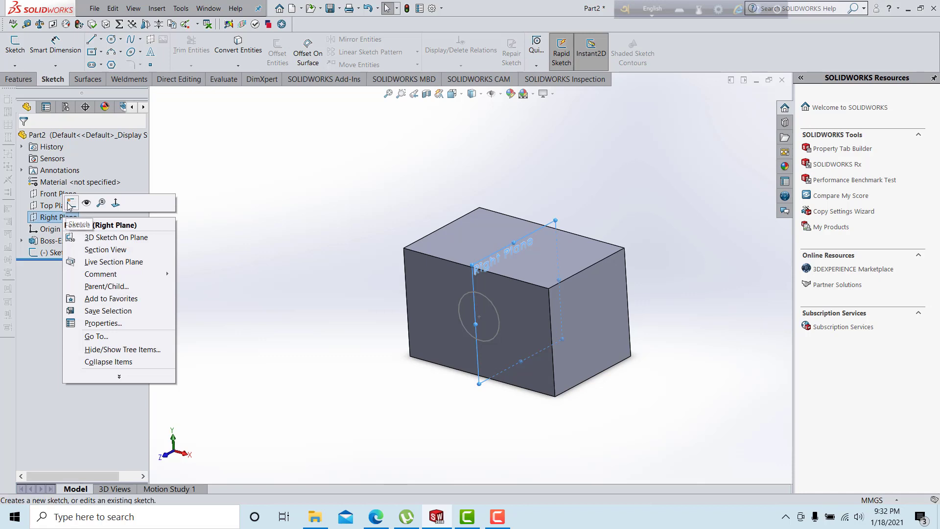
{"action": "left_click", "coordinate": [79, 203]}
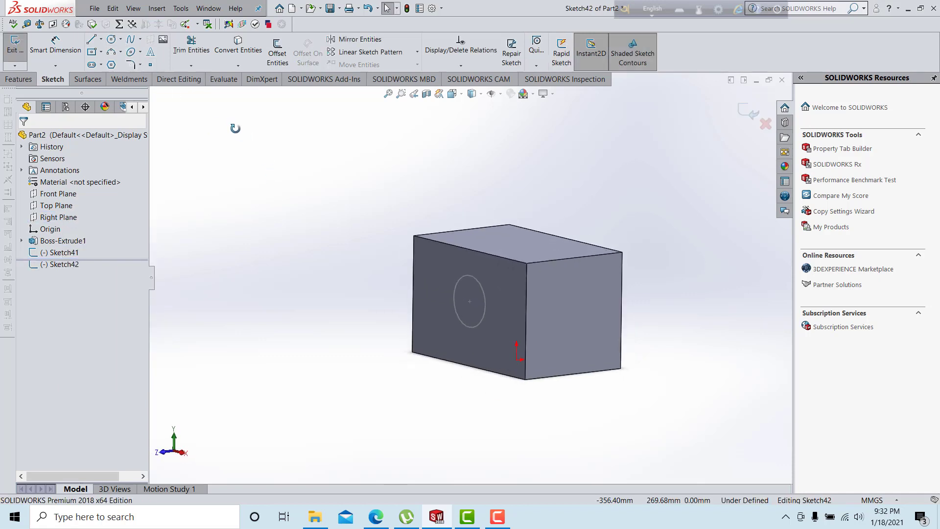
{"action": "left_click", "coordinate": [91, 40]}
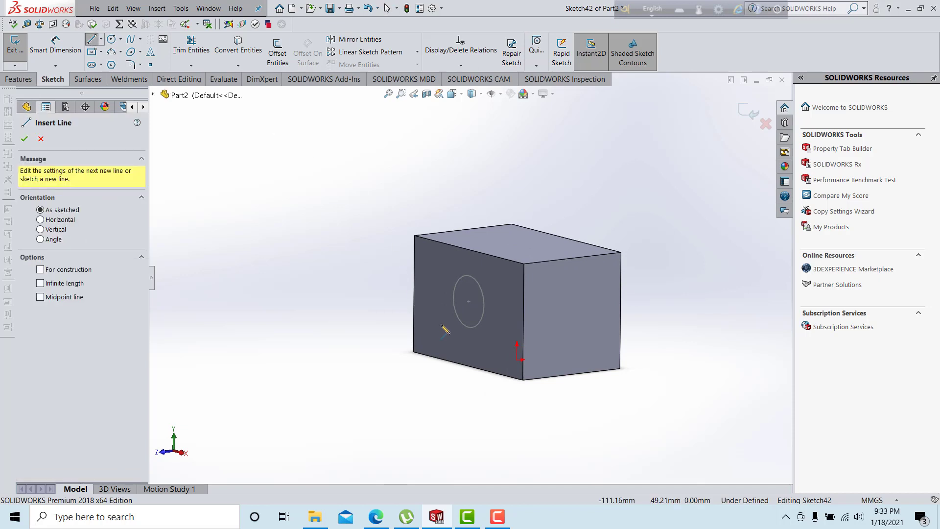
{"action": "left_click", "coordinate": [131, 42]}
{"action": "left_click", "coordinate": [112, 53]}
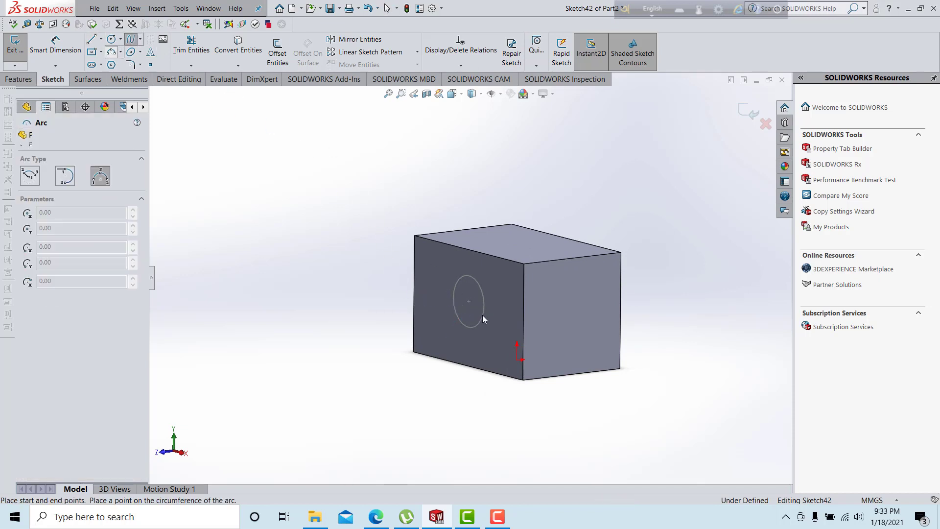
{"action": "left_click", "coordinate": [468, 301]}
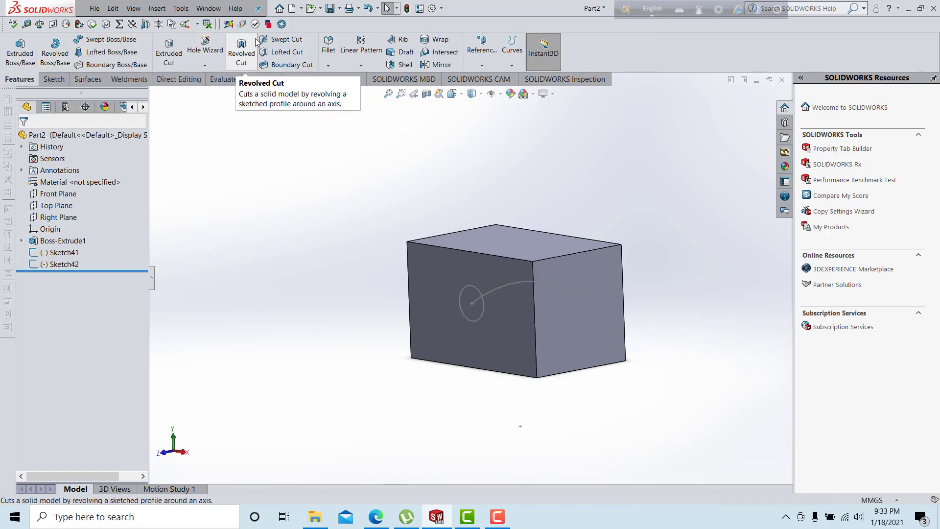
- Make a Swept Cut with the circle as profile and the arc as path, showing the preview, inspect the hole and undo the cut
{"action": "left_click", "coordinate": [283, 40]}
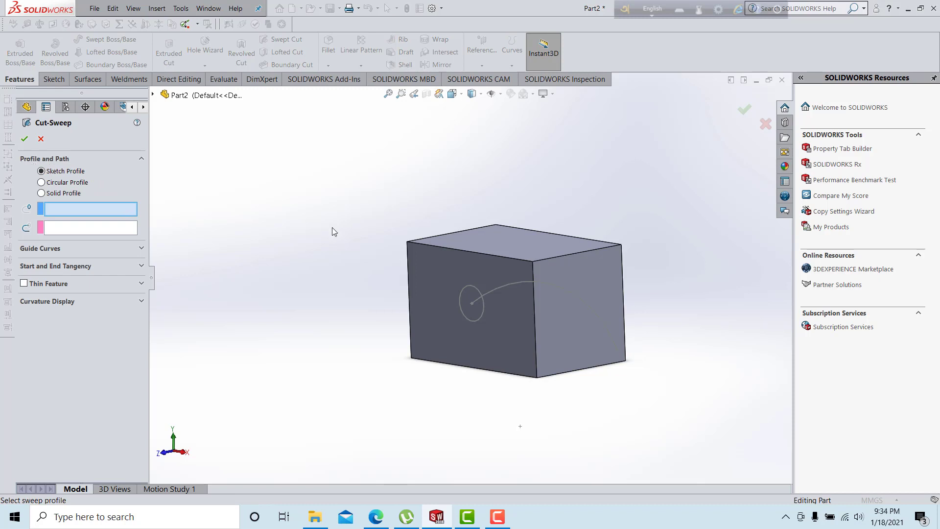
{"action": "left_click", "coordinate": [465, 293]}
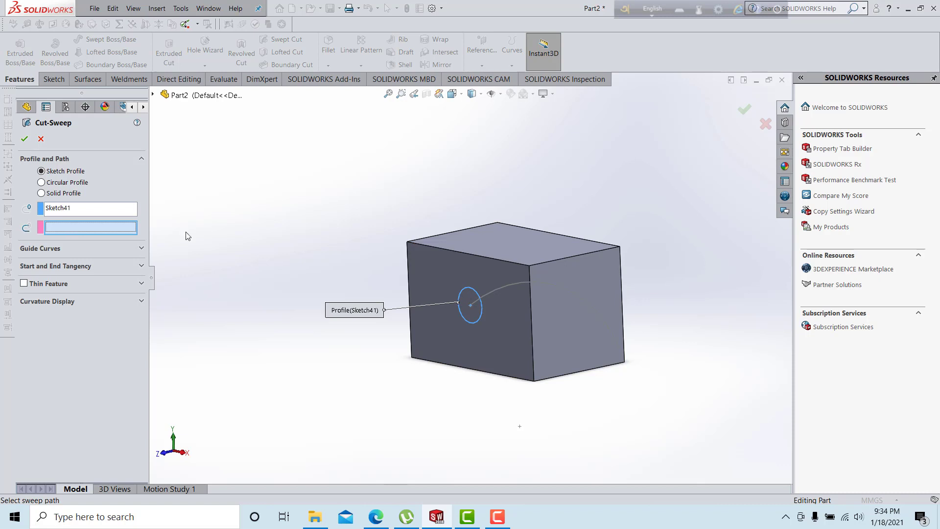
{"action": "left_click", "coordinate": [494, 293]}
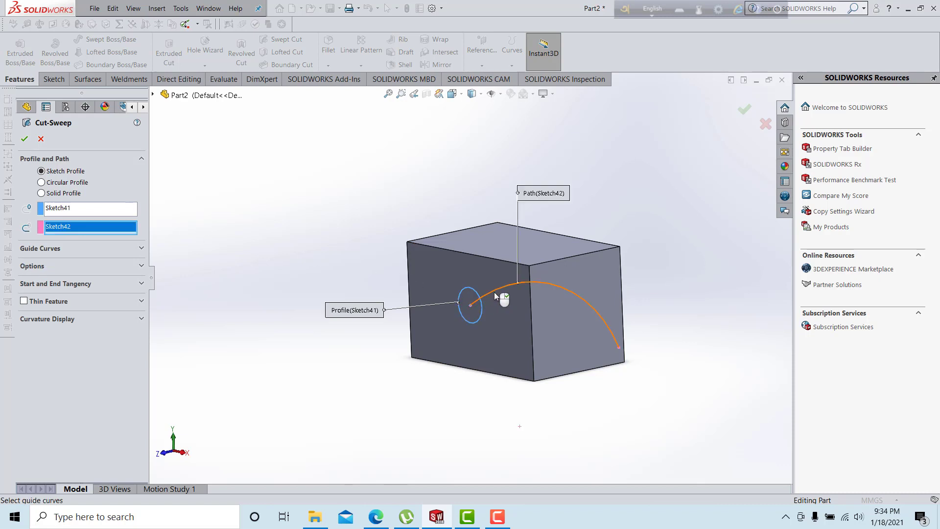
{"action": "mouse_move", "coordinate": [304, 193]}
{"action": "middle_mouse_down"}
{"action": "mouse_move", "coordinate": [283, 214]}
{"action": "mouse_move", "coordinate": [304, 214]}
{"action": "middle_mouse_up"}
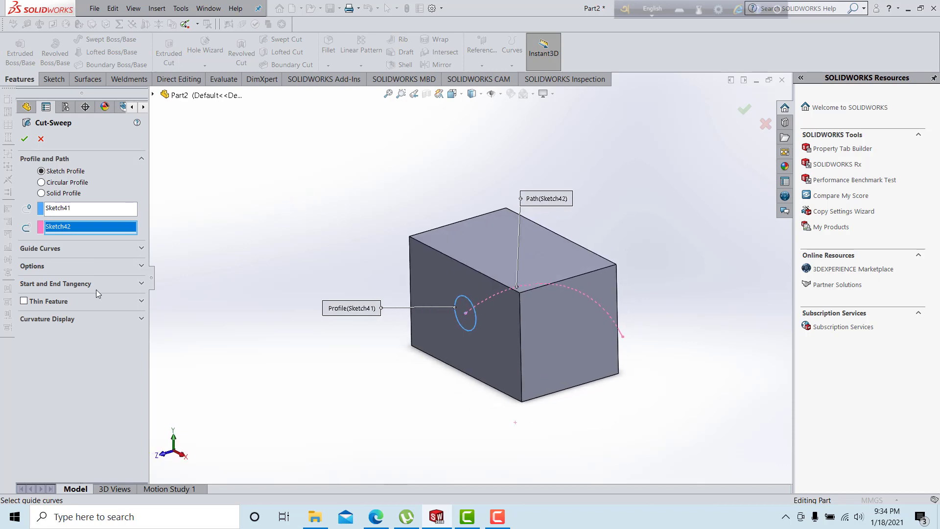
{"action": "left_click", "coordinate": [54, 266]}
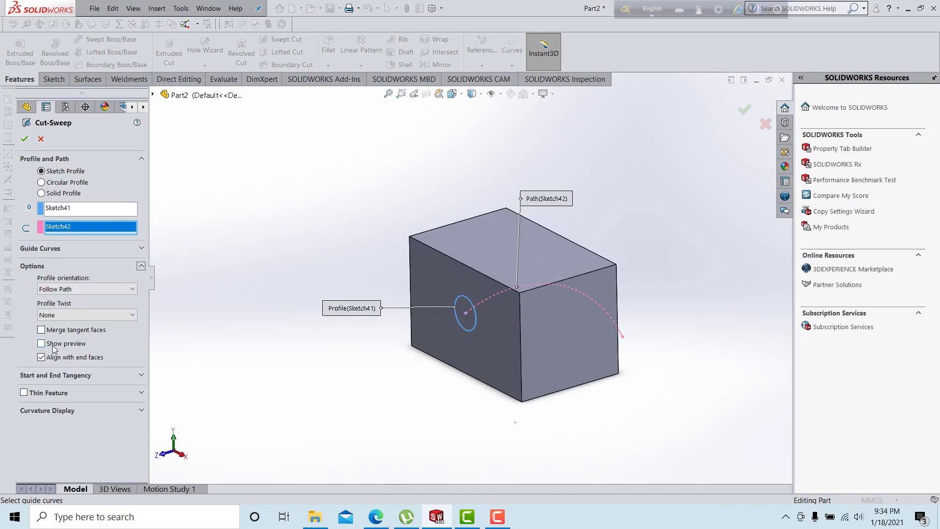
{"action": "middle_click_drag", "start_coordinate": [265, 239], "coordinate": [267, 220]}
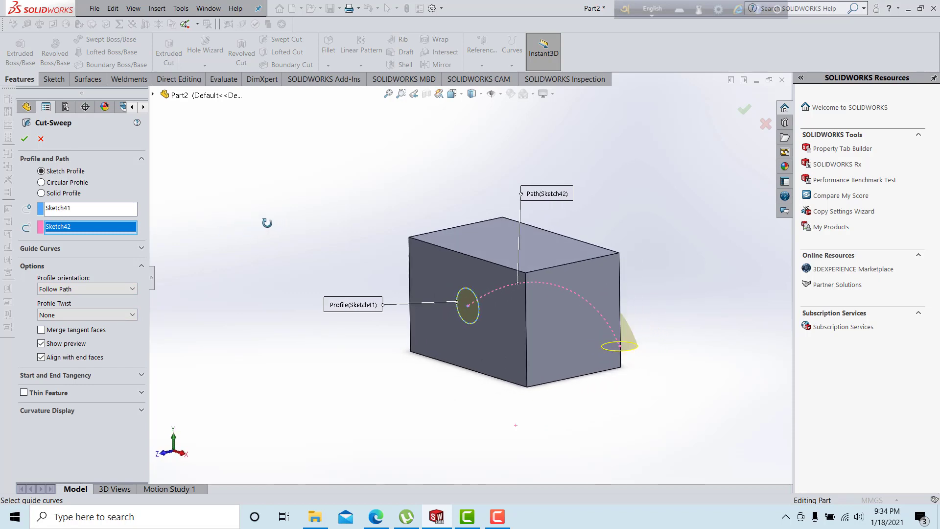
{"action": "left_click", "coordinate": [24, 139]}
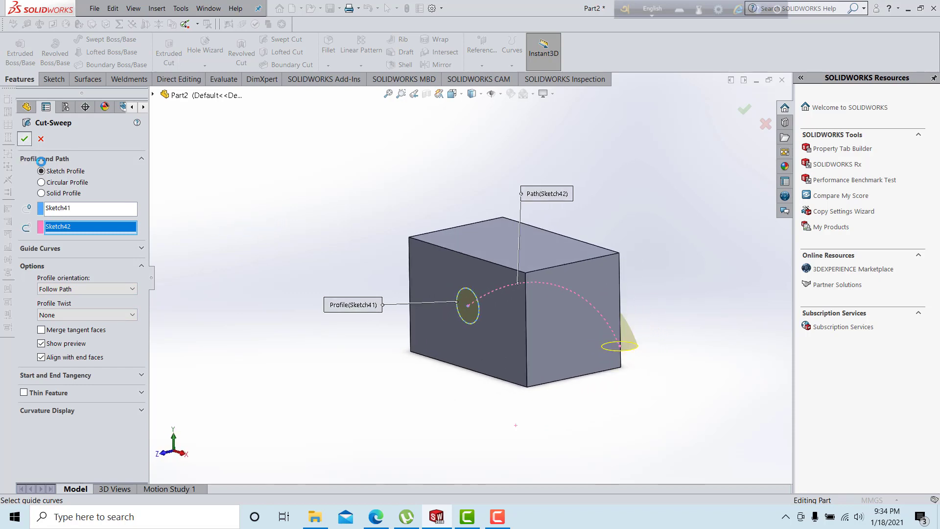
{"action": "middle_click_drag", "start_coordinate": [472, 237], "coordinate": [271, 241]}
{"action": "left_click", "coordinate": [270, 245]}
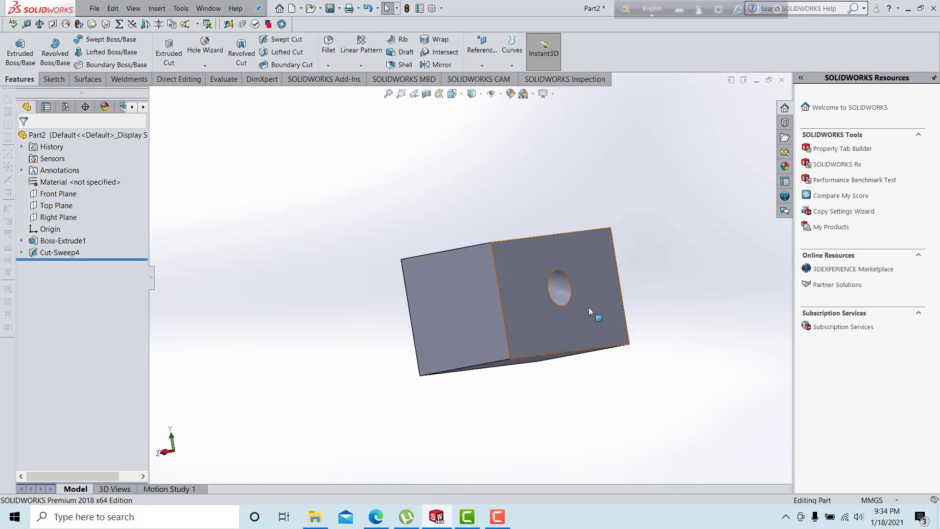
{"action": "middle_click_drag", "start_coordinate": [589, 307], "coordinate": [705, 325]}
{"action": "key", "text": "ctrl+z"}
- Set up a Swept Cut with a circular profile, using the block's upper edge above the end face as the path
{"action": "left_click", "coordinate": [287, 39]}
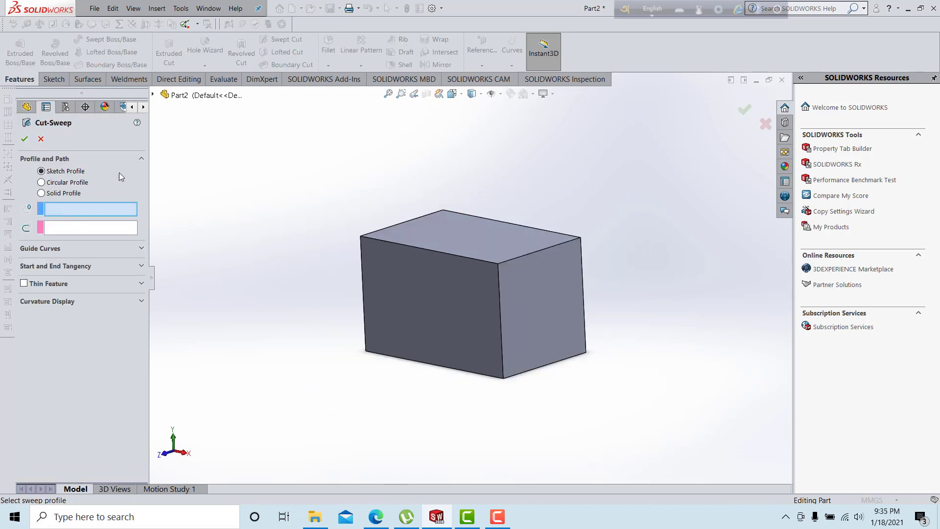
{"action": "left_click", "coordinate": [59, 182]}
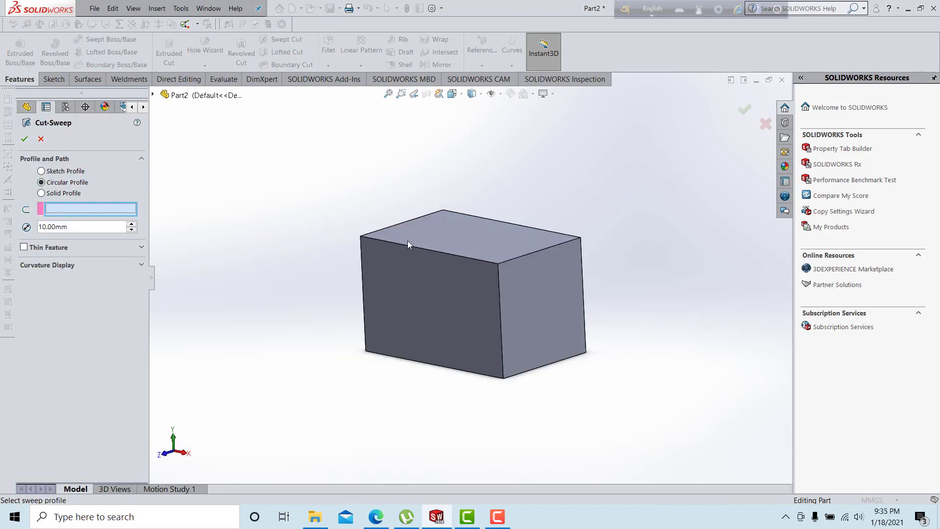
{"action": "left_click", "coordinate": [520, 257]}
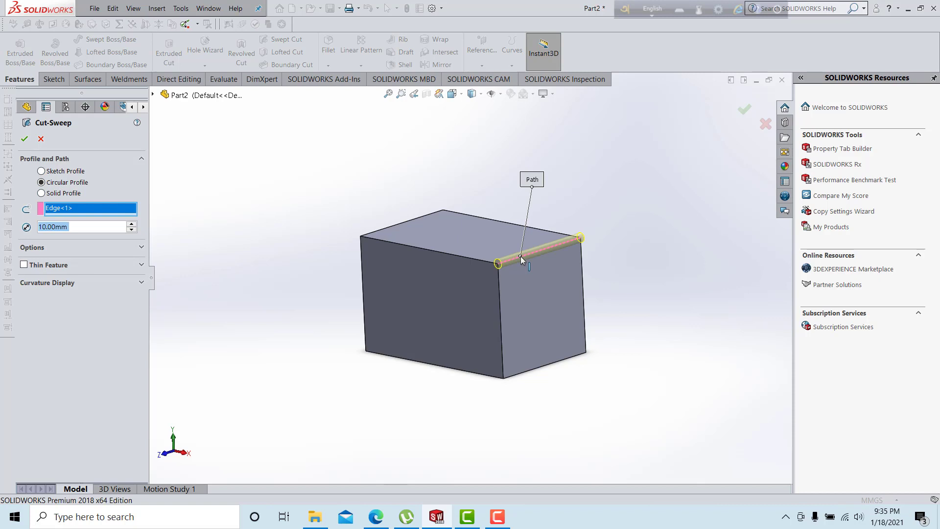
{"action": "scroll", "coordinate": [533, 258], "scroll_direction": "down", "scroll_amount": 2}
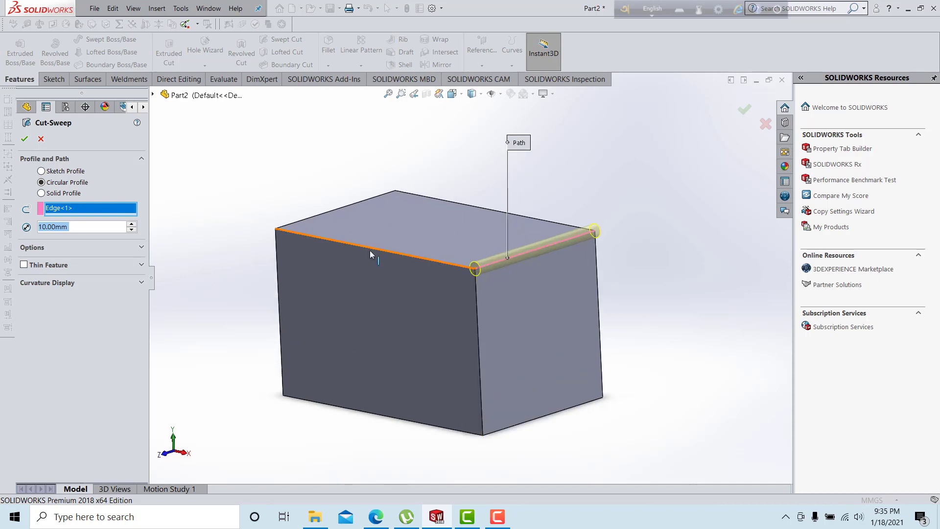
- Try a 15 mm profile diameter, set it to 25 mm and complete the swept cut along the edge
{"action": "left_click", "coordinate": [95, 226]}
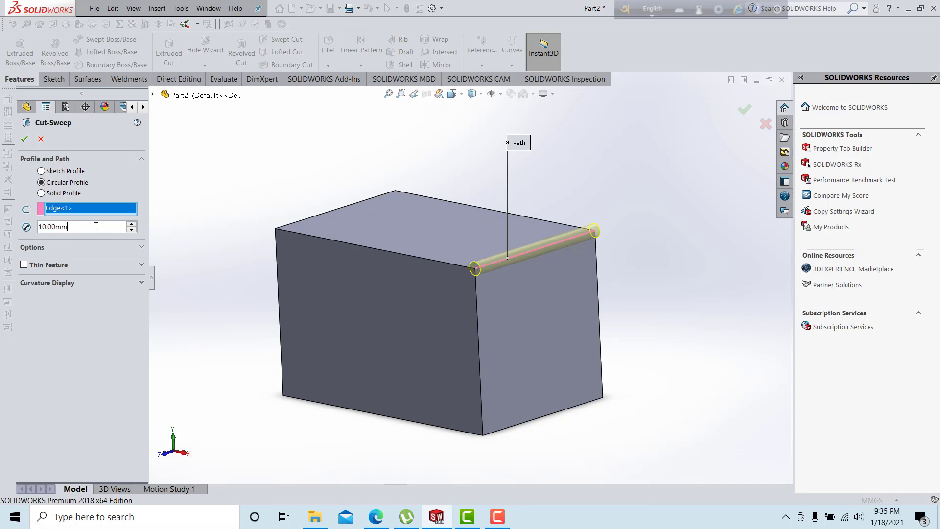
{"action": "left_click_drag", "start_coordinate": [108, 225], "coordinate": [14, 231]}
{"action": "type", "text": "15"}
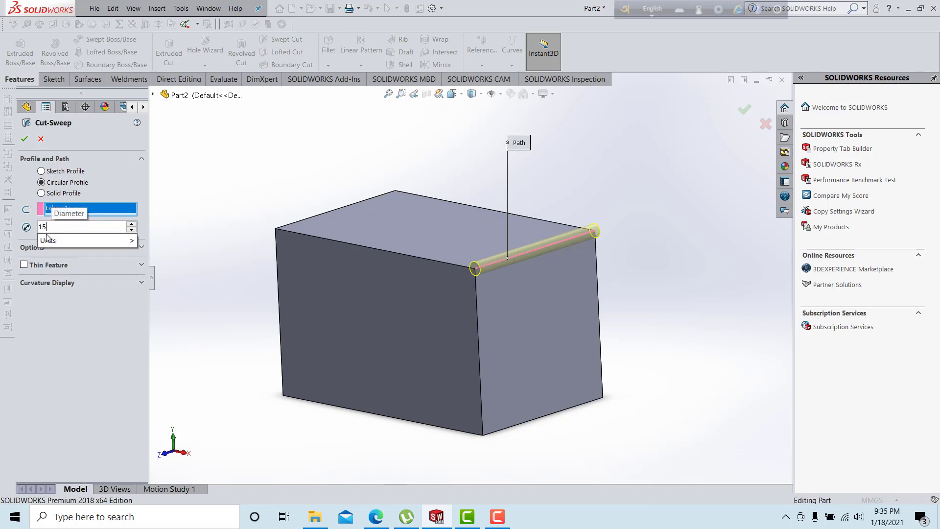
{"action": "key", "text": "Return"}
{"action": "type", "text": "25"}
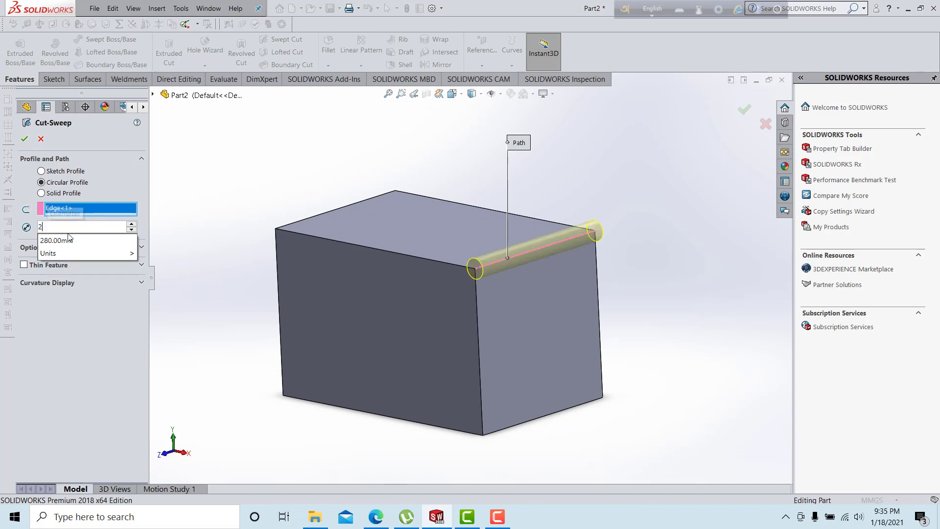
{"action": "key", "text": "Return"}
{"action": "left_click", "coordinate": [24, 139]}
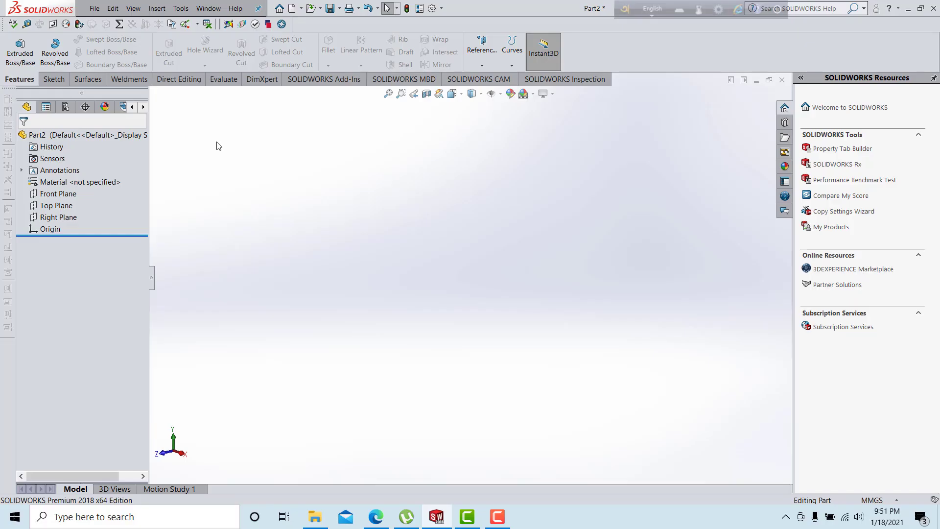
- Create a reference plane 120 mm above the Top Plane, and sketch a centre rectangle from the origin on the Top Plane
{"action": "left_click", "coordinate": [470, 69]}
{"action": "left_click", "coordinate": [392, 336]}
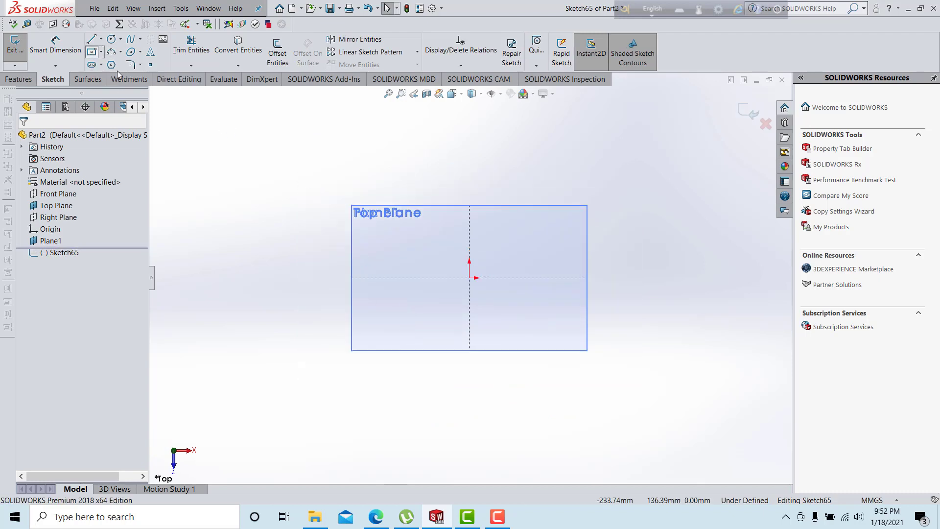
{"action": "left_click", "coordinate": [93, 53]}
{"action": "left_click", "coordinate": [469, 278]}
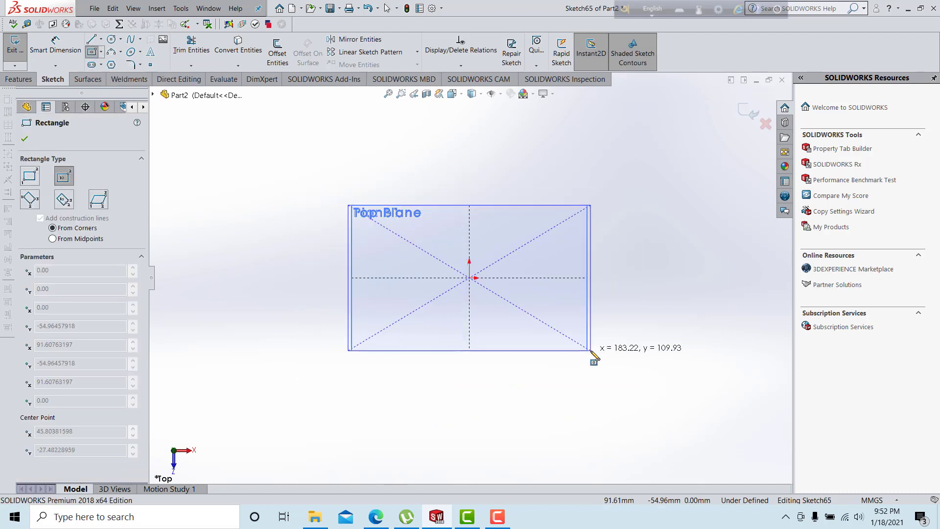
{"action": "left_click", "coordinate": [569, 343]}
{"action": "right_click", "coordinate": [515, 157]}
{"action": "left_click", "coordinate": [563, 162]}
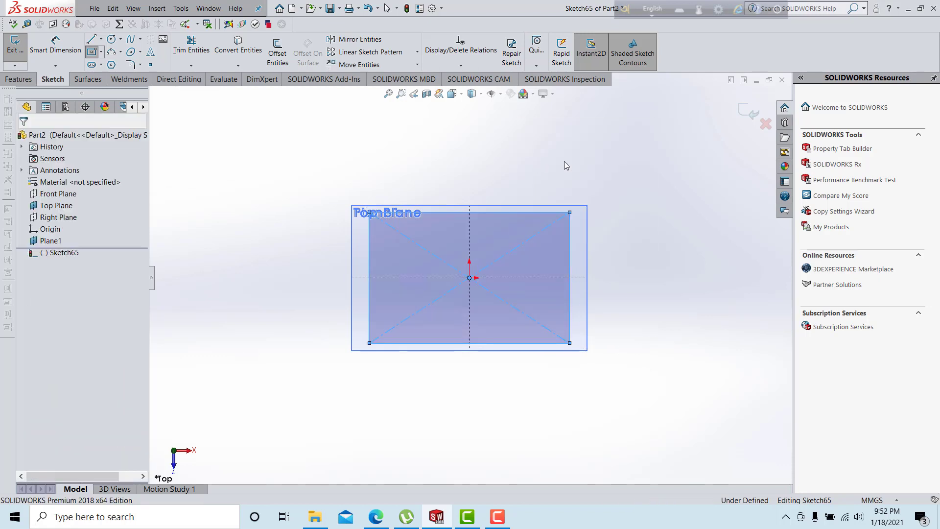
{"action": "left_click", "coordinate": [751, 113]}
- Sketch a circle centred on the origin on the offset plane above the rectangle and finish the sketch
{"action": "mouse_move", "coordinate": [412, 236]}
{"action": "middle_mouse_down"}
{"action": "mouse_move", "coordinate": [374, 168]}
{"action": "mouse_move", "coordinate": [312, 187]}
{"action": "mouse_move", "coordinate": [298, 148]}
{"action": "mouse_move", "coordinate": [539, 151]}
{"action": "middle_mouse_up"}
{"action": "left_click", "coordinate": [427, 171]}
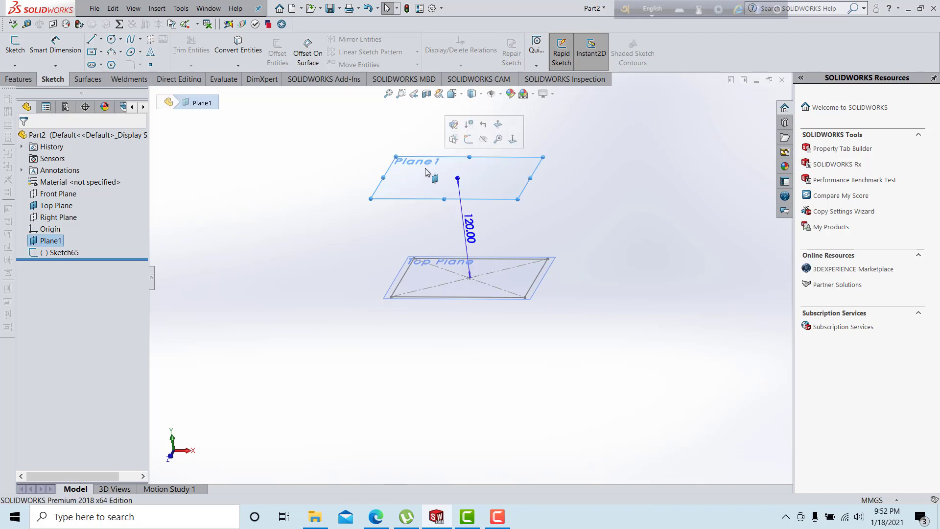
{"action": "left_click", "coordinate": [453, 123]}
{"action": "middle_click_drag", "start_coordinate": [355, 187], "coordinate": [359, 201]}
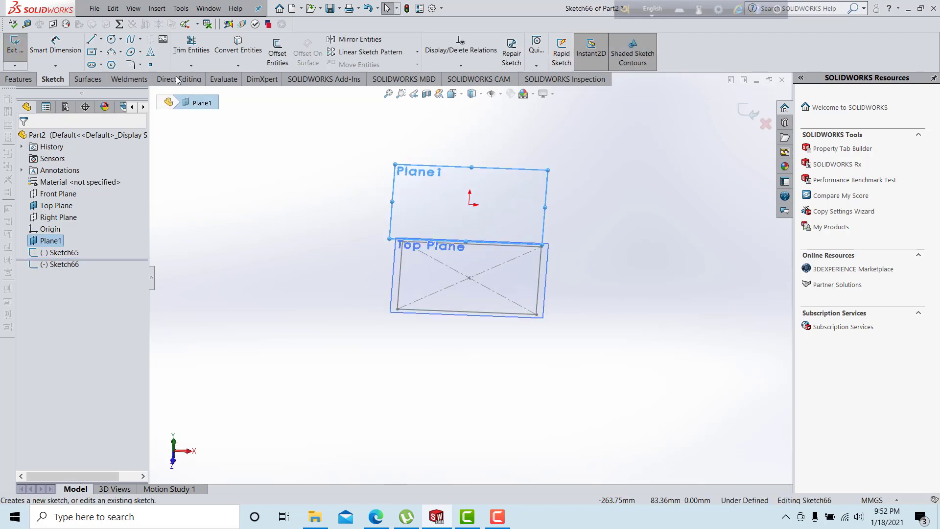
{"action": "left_click", "coordinate": [111, 39]}
{"action": "left_click", "coordinate": [470, 204]}
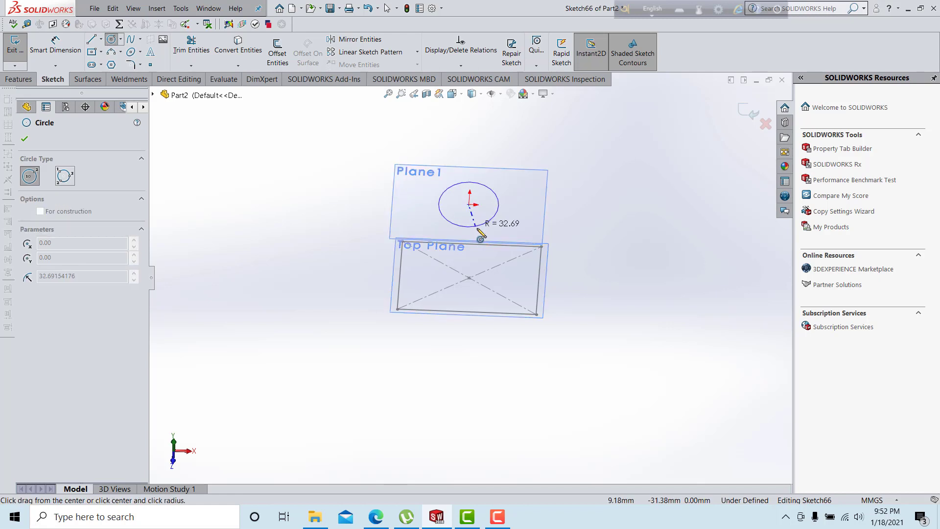
{"action": "left_click", "coordinate": [479, 236]}
{"action": "left_click", "coordinate": [15, 46]}
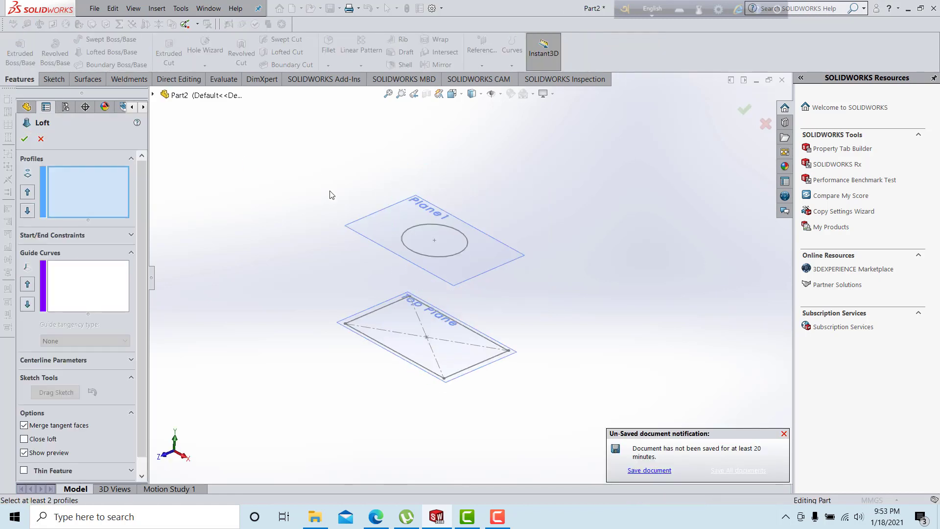
- Create a Lofted Boss/Base using the rectangle and the circle as profiles and inspect the solid
{"action": "mouse_move", "coordinate": [367, 289]}
{"action": "middle_mouse_down"}
{"action": "mouse_move", "coordinate": [388, 262]}
{"action": "mouse_move", "coordinate": [381, 210]}
{"action": "mouse_move", "coordinate": [375, 256]}
{"action": "middle_mouse_up"}
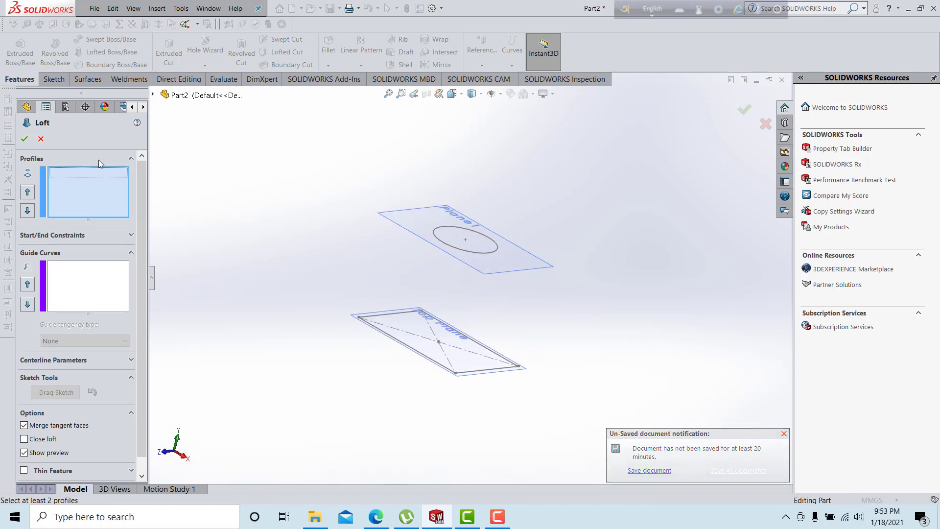
{"action": "left_click", "coordinate": [391, 310]}
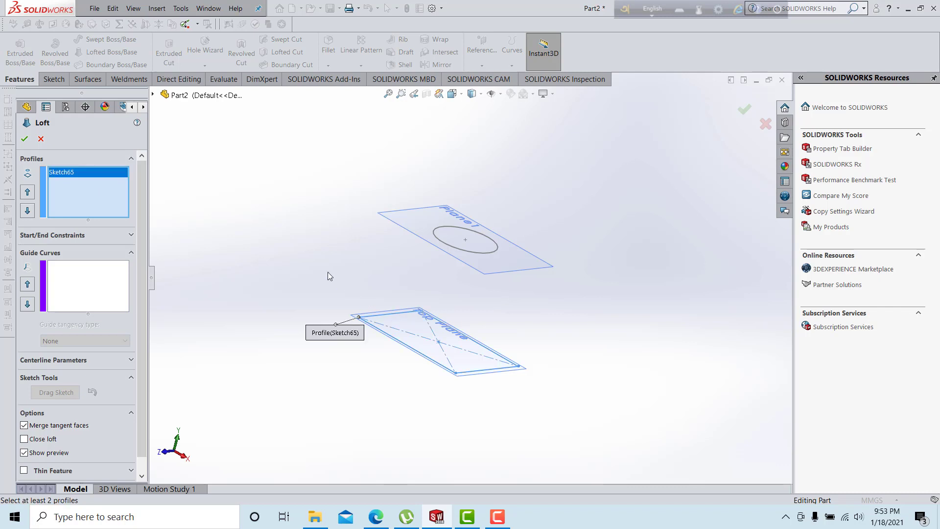
{"action": "middle_click_drag", "start_coordinate": [307, 242], "coordinate": [292, 257]}
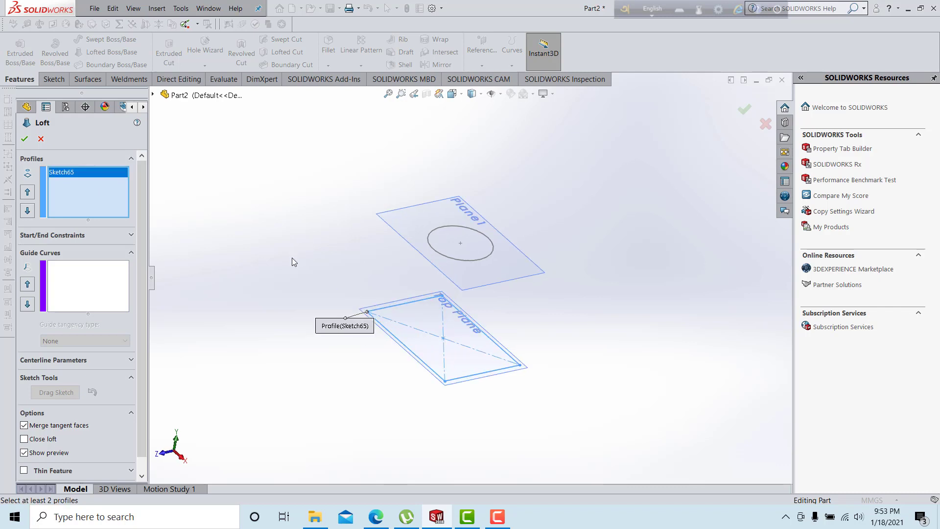
{"action": "left_click", "coordinate": [435, 228]}
{"action": "mouse_move", "coordinate": [372, 245]}
{"action": "middle_mouse_down"}
{"action": "mouse_move", "coordinate": [323, 254]}
{"action": "mouse_move", "coordinate": [360, 191]}
{"action": "mouse_move", "coordinate": [417, 235]}
{"action": "middle_mouse_up"}
{"action": "left_click", "coordinate": [23, 138]}
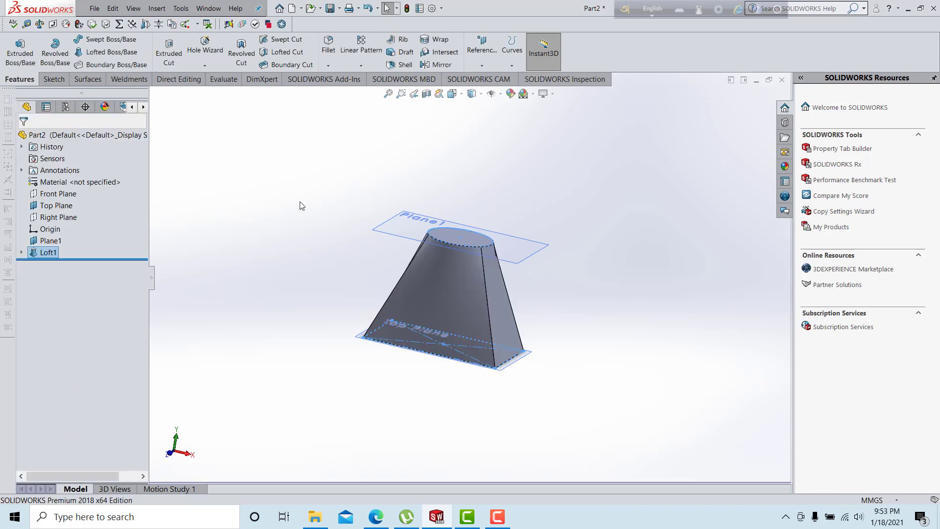
{"action": "mouse_move", "coordinate": [302, 205]}
{"action": "middle_mouse_down"}
{"action": "mouse_move", "coordinate": [338, 254]}
{"action": "mouse_move", "coordinate": [284, 289]}
{"action": "middle_mouse_up"}
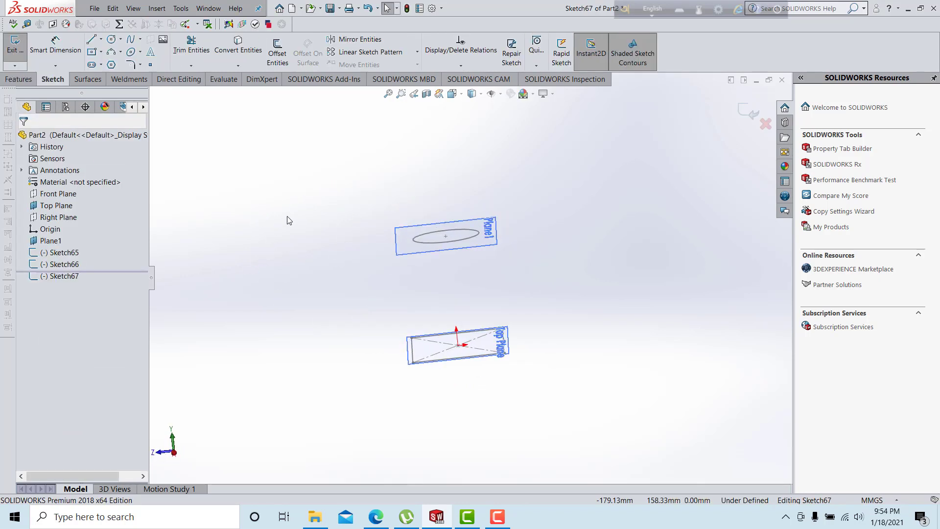
- Sketch a straight line on the Right Plane from beside the rectangle up to the near side of the circle
{"action": "key", "text": "space"}
{"action": "middle_click_drag", "start_coordinate": [378, 232], "coordinate": [424, 221]}
{"action": "left_click", "coordinate": [91, 40]}
{"action": "mouse_move", "coordinate": [405, 383]}
{"action": "middle_mouse_down"}
{"action": "mouse_move", "coordinate": [387, 413]}
{"action": "mouse_move", "coordinate": [409, 382]}
{"action": "middle_mouse_up"}
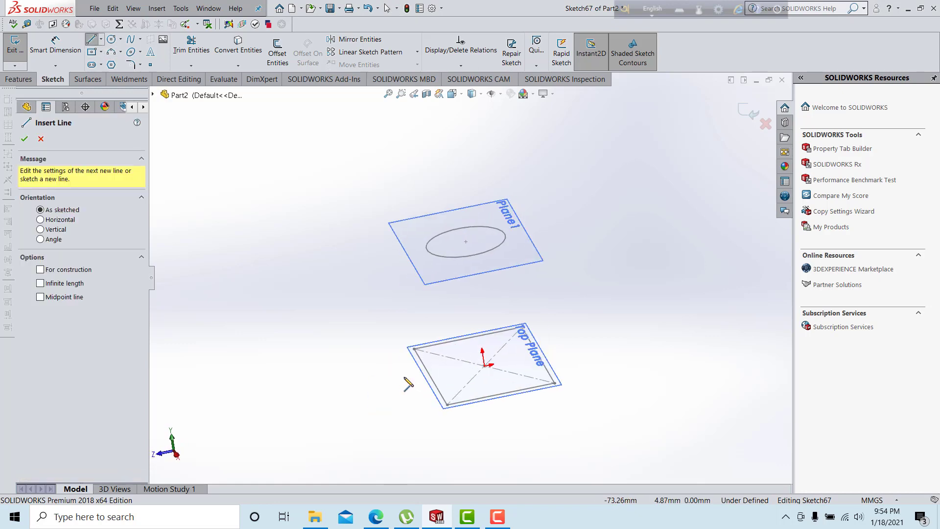
{"action": "left_click", "coordinate": [404, 376]}
{"action": "left_click", "coordinate": [424, 252]}
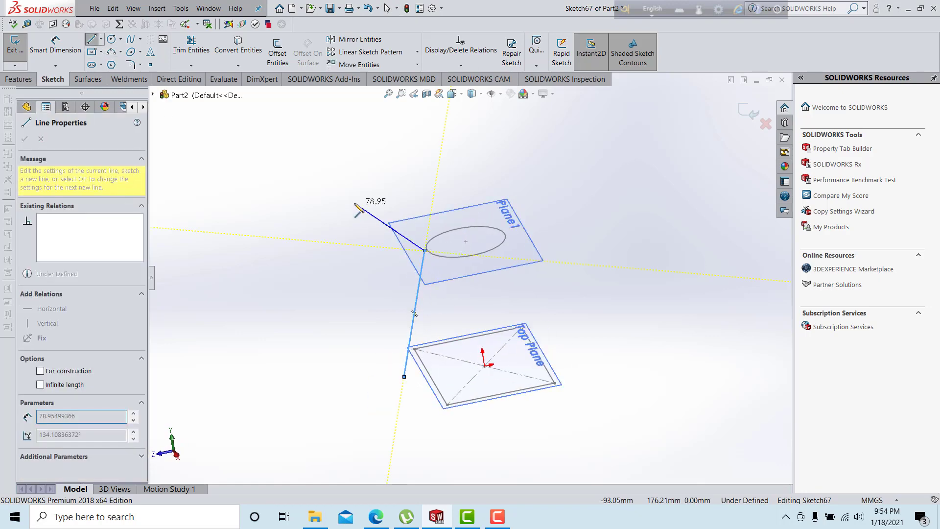
{"action": "key", "text": "Escape"}
- Add a Coincident relation between the line's upper endpoint and the circle
{"action": "left_click", "coordinate": [425, 251]}
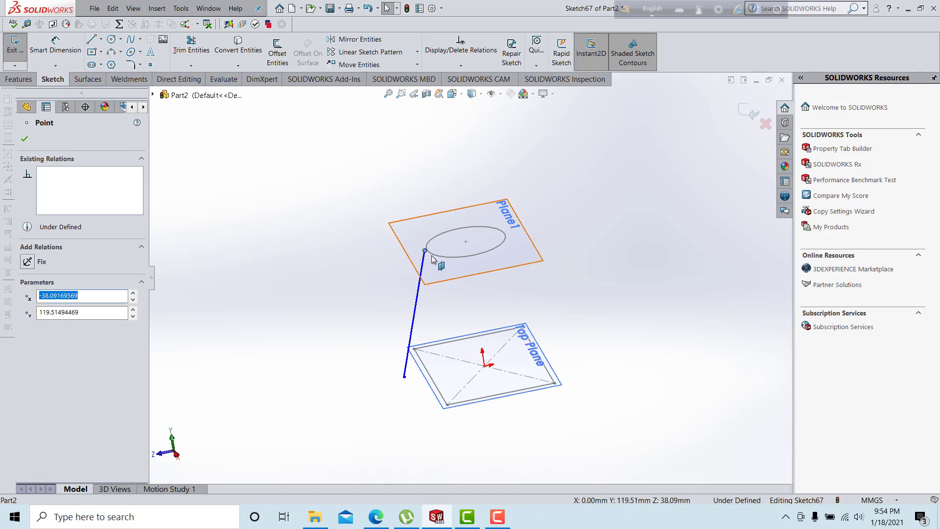
{"action": "left_click", "coordinate": [430, 255], "text": "ctrl"}
{"action": "left_click", "coordinate": [27, 326]}
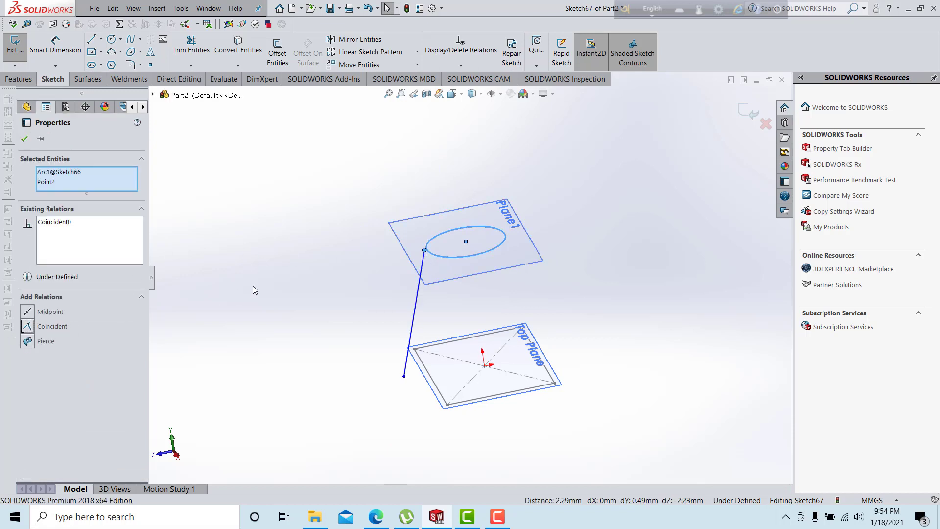
{"action": "key", "text": "Escape"}
- Add a Midpoint relation between the line's lower endpoint and the nearest edge of the rectangle
{"action": "left_click", "coordinate": [404, 377]}
{"action": "left_click", "coordinate": [438, 390], "text": "ctrl"}
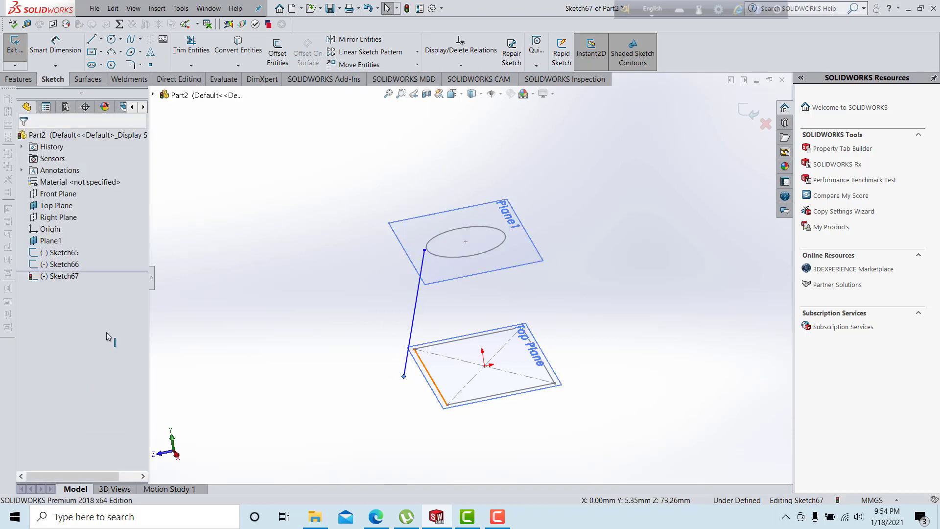
{"action": "left_click", "coordinate": [28, 312]}
{"action": "key", "text": "Escape"}
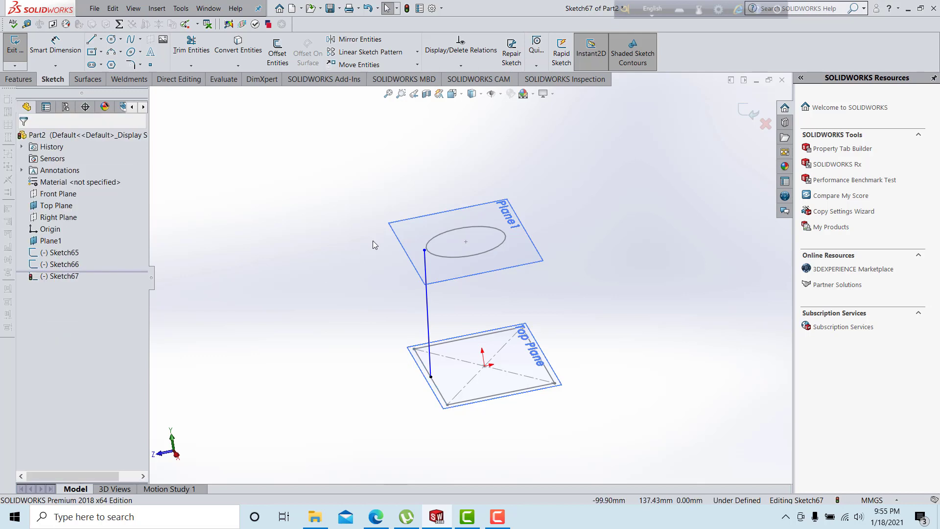
- Delete the existing relation on the line's upper endpoint and add a Pierce relation with the circle instead
{"action": "left_click", "coordinate": [424, 251]}
{"action": "right_click", "coordinate": [97, 174]}
{"action": "left_click", "coordinate": [105, 181]}
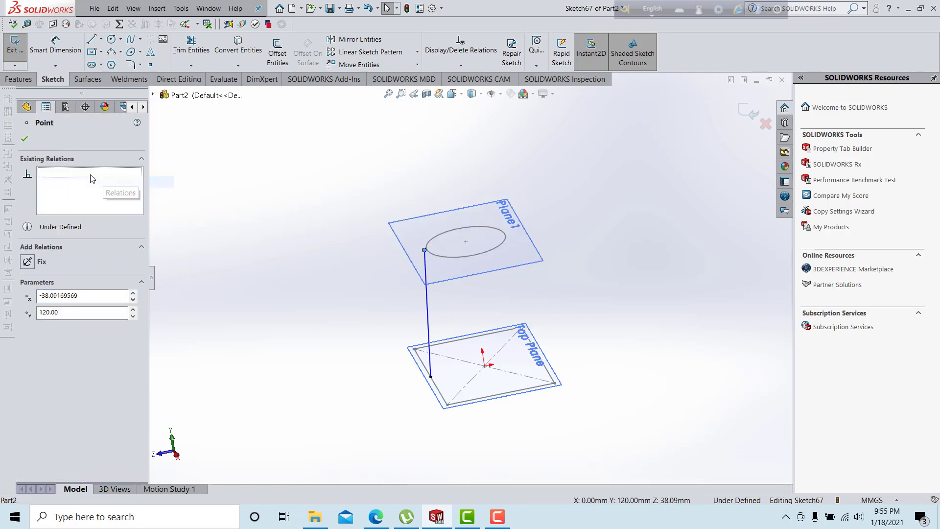
{"action": "left_click", "coordinate": [437, 256], "text": "ctrl"}
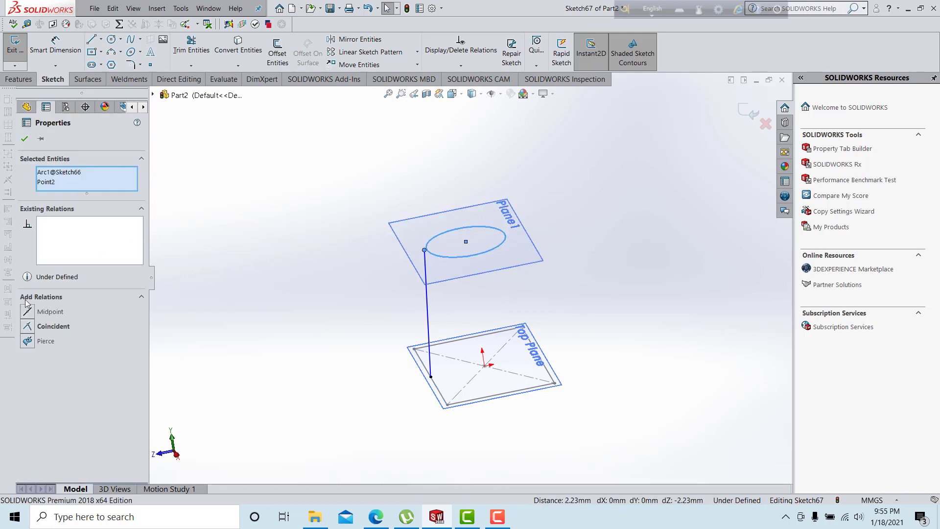
{"action": "left_click", "coordinate": [28, 340]}
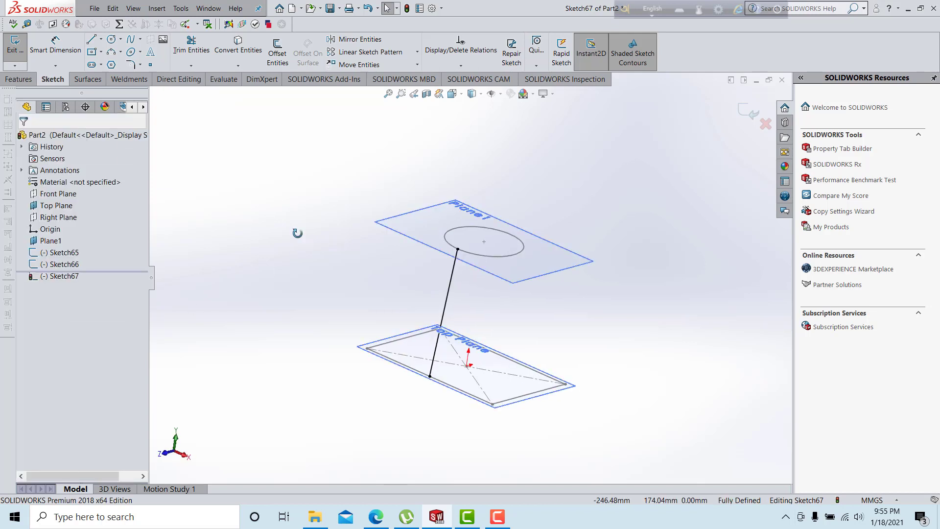
- Sketch an outward-bulging three-point arc, about 85 mm radius, from beside the circle's opposite side down to the rectangle's opposite edge
{"action": "mouse_move", "coordinate": [298, 233]}
{"action": "middle_mouse_down"}
{"action": "mouse_move", "coordinate": [269, 209]}
{"action": "mouse_move", "coordinate": [294, 218]}
{"action": "mouse_move", "coordinate": [269, 233]}
{"action": "mouse_move", "coordinate": [266, 205]}
{"action": "mouse_move", "coordinate": [316, 228]}
{"action": "mouse_move", "coordinate": [196, 127]}
{"action": "middle_mouse_up"}
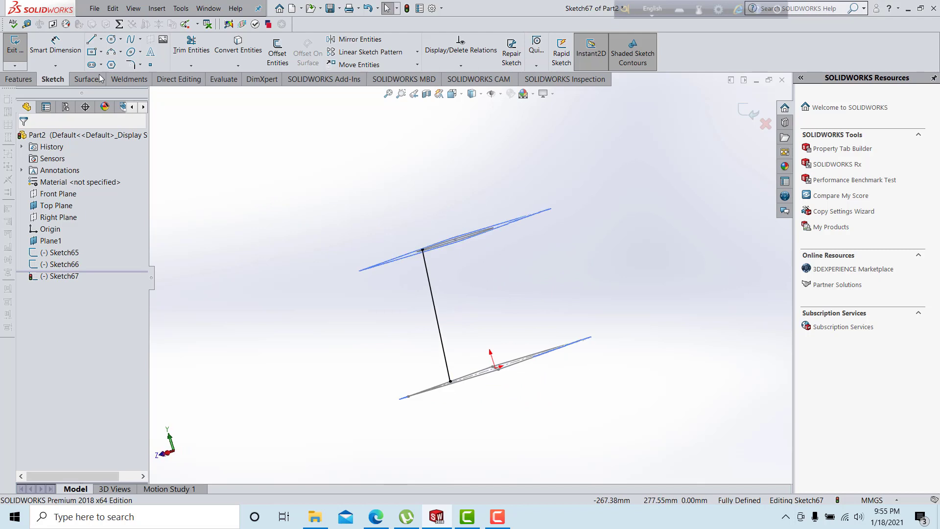
{"action": "left_click", "coordinate": [112, 52]}
{"action": "middle_click_drag", "start_coordinate": [372, 235], "coordinate": [440, 245]}
{"action": "left_click", "coordinate": [421, 247]}
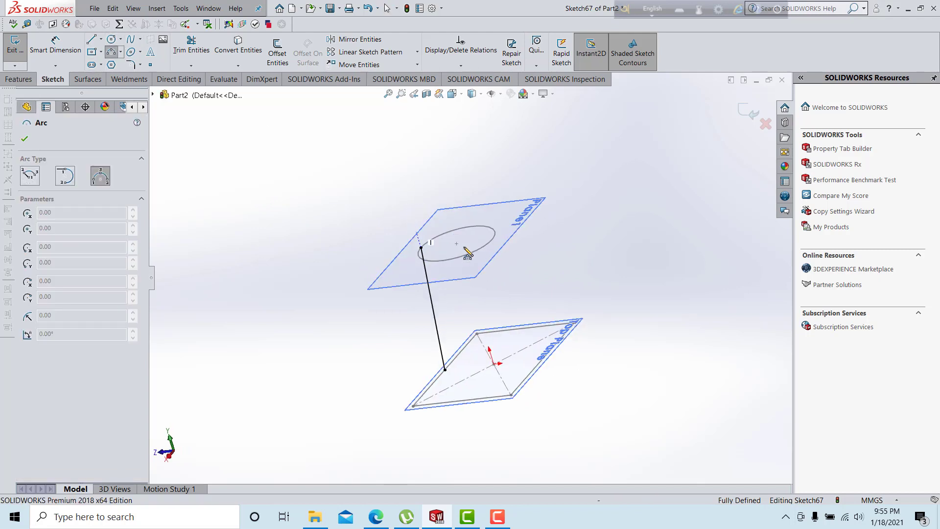
{"action": "left_click", "coordinate": [497, 241]}
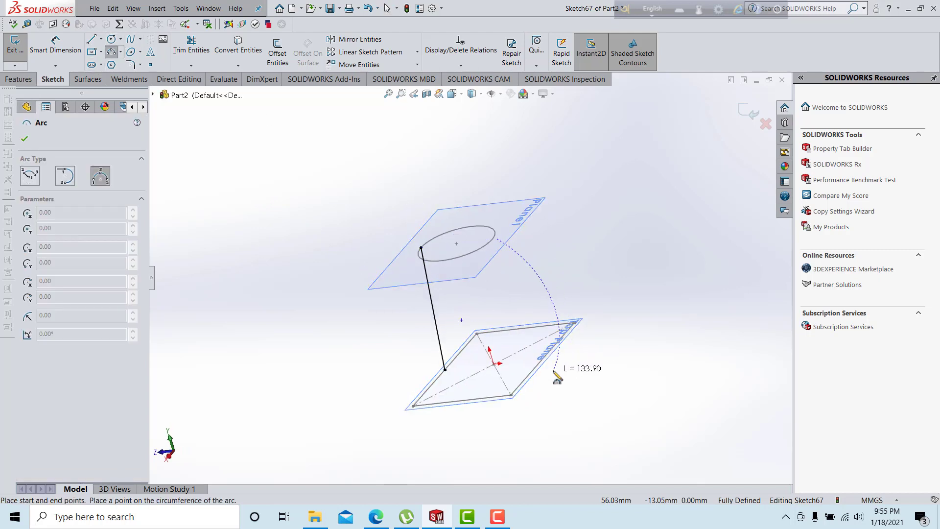
{"action": "left_click", "coordinate": [547, 353]}
{"action": "left_click", "coordinate": [552, 314]}
{"action": "right_click", "coordinate": [550, 180]}
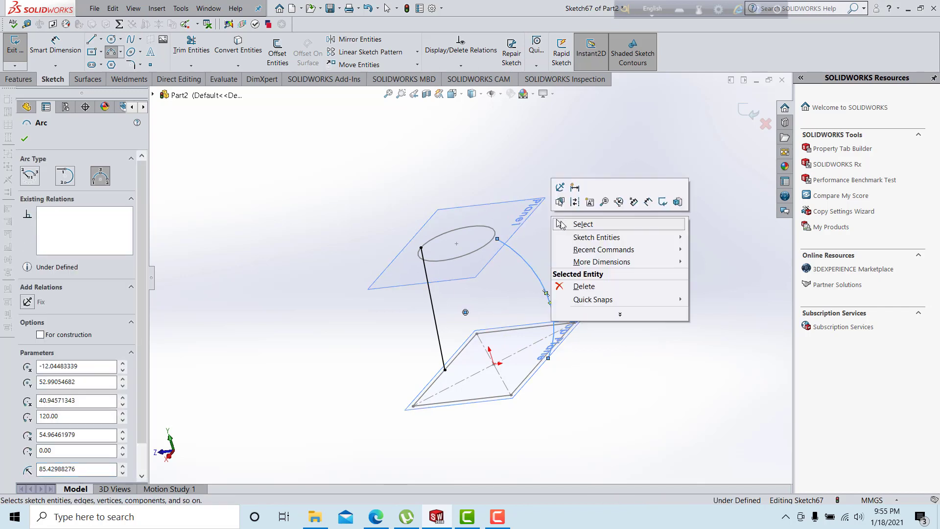
{"action": "left_click", "coordinate": [577, 225]}
- Add a Pierce relation between the arc's upper endpoint and the circle
{"action": "middle_click_drag", "start_coordinate": [577, 224], "coordinate": [519, 230]}
{"action": "left_click", "coordinate": [513, 235]}
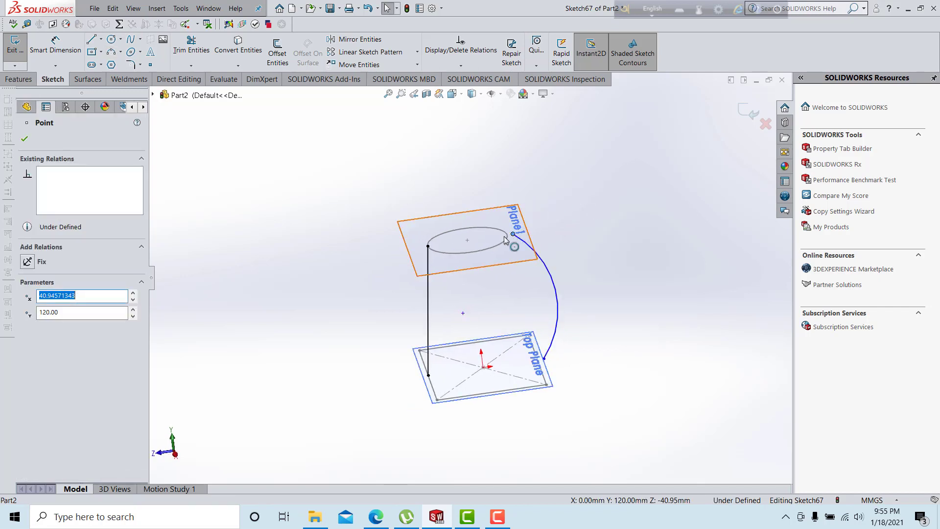
{"action": "left_click", "coordinate": [505, 243], "text": "ctrl"}
{"action": "left_click", "coordinate": [30, 339]}
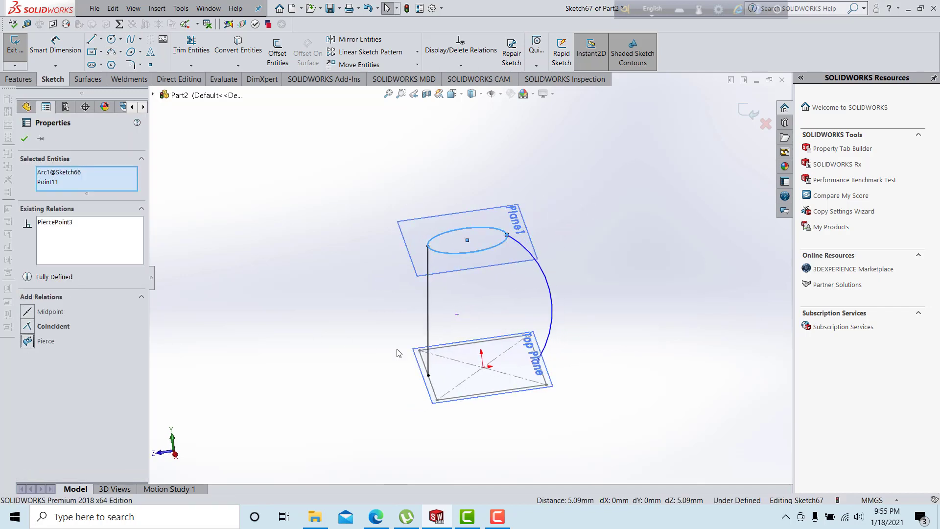
- Add a Pierce relation between the arc's lower endpoint and the rectangle's nearest edge, and exit the sketch
{"action": "key", "text": "Escape"}
{"action": "left_click", "coordinate": [538, 359]}
{"action": "left_click", "coordinate": [542, 371], "text": "ctrl"}
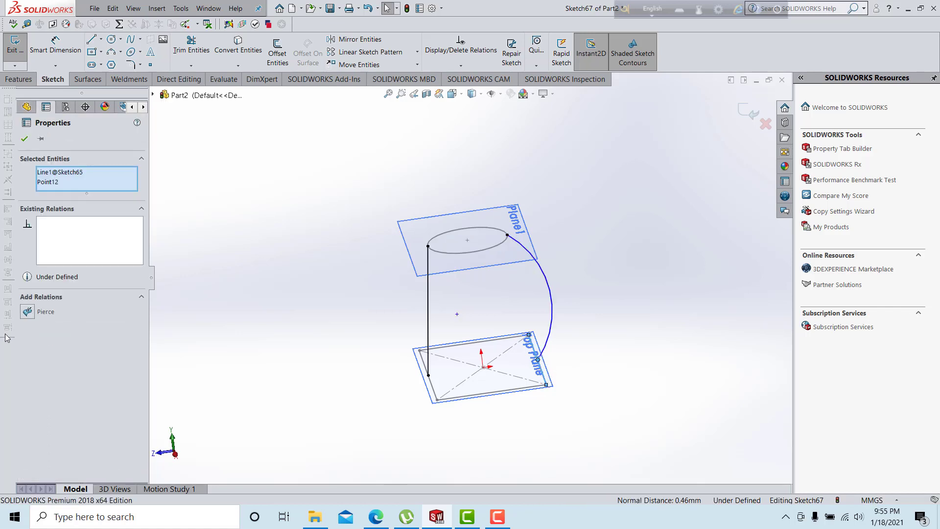
{"action": "left_click", "coordinate": [27, 314]}
{"action": "key", "text": "Escape"}
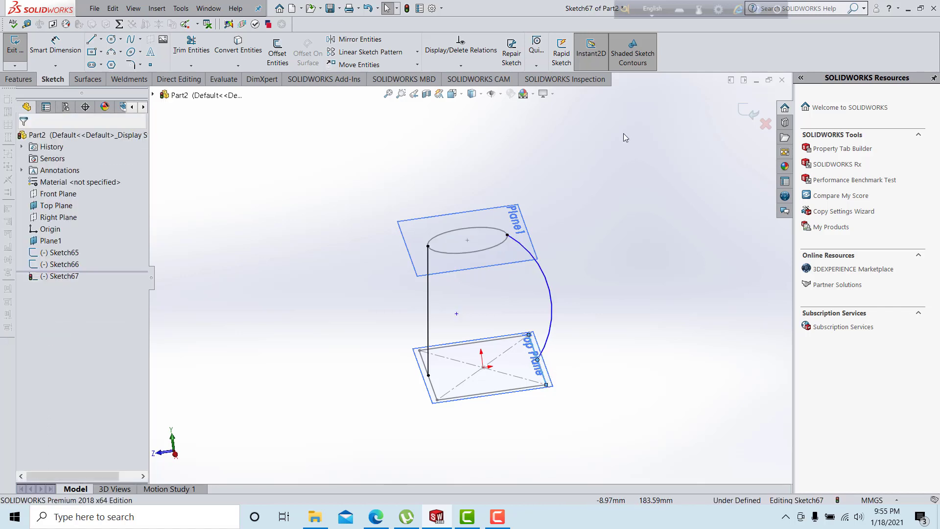
{"action": "left_click", "coordinate": [749, 112]}
- Start a Lofted Boss/Base and select the upper circle and the lower rectangle as its profiles
{"action": "mouse_move", "coordinate": [429, 138]}
{"action": "middle_mouse_down"}
{"action": "mouse_move", "coordinate": [462, 162]}
{"action": "mouse_move", "coordinate": [384, 188]}
{"action": "mouse_move", "coordinate": [343, 157]}
{"action": "mouse_move", "coordinate": [318, 196]}
{"action": "middle_mouse_up"}
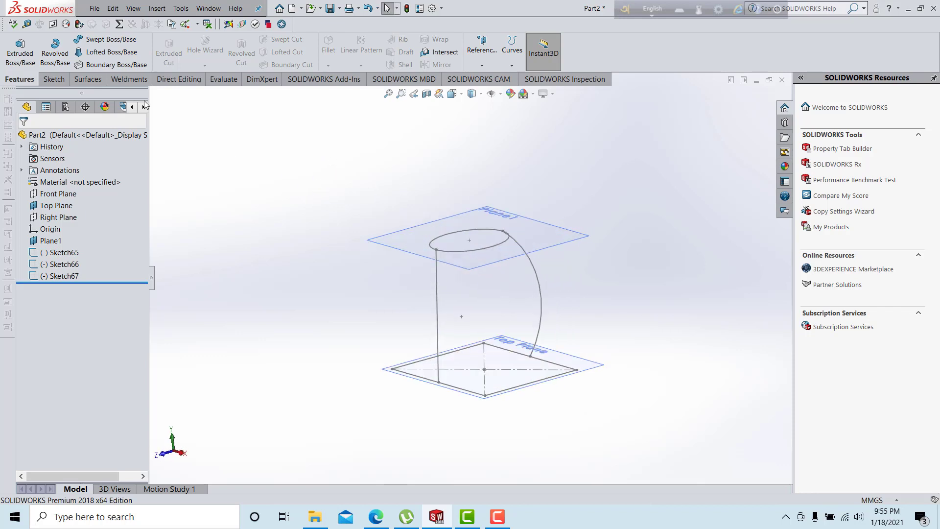
{"action": "left_click", "coordinate": [111, 52]}
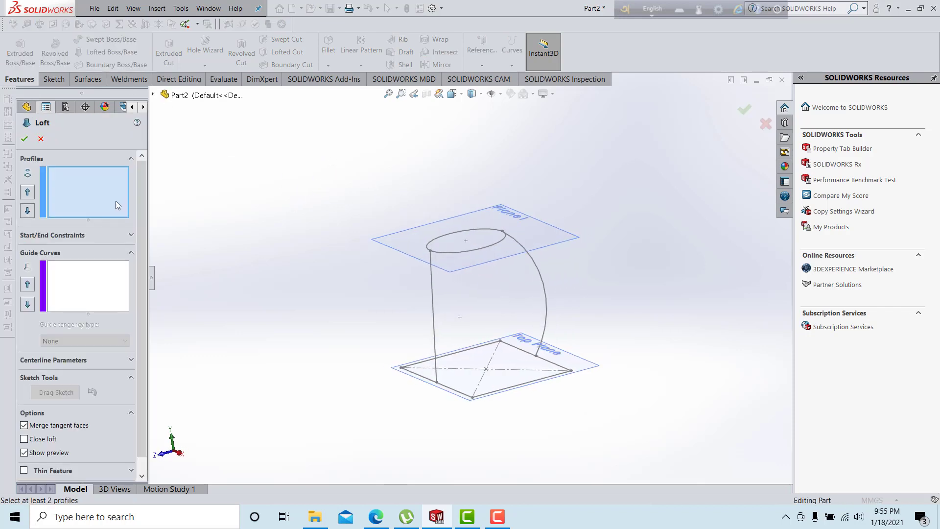
{"action": "left_click", "coordinate": [463, 251]}
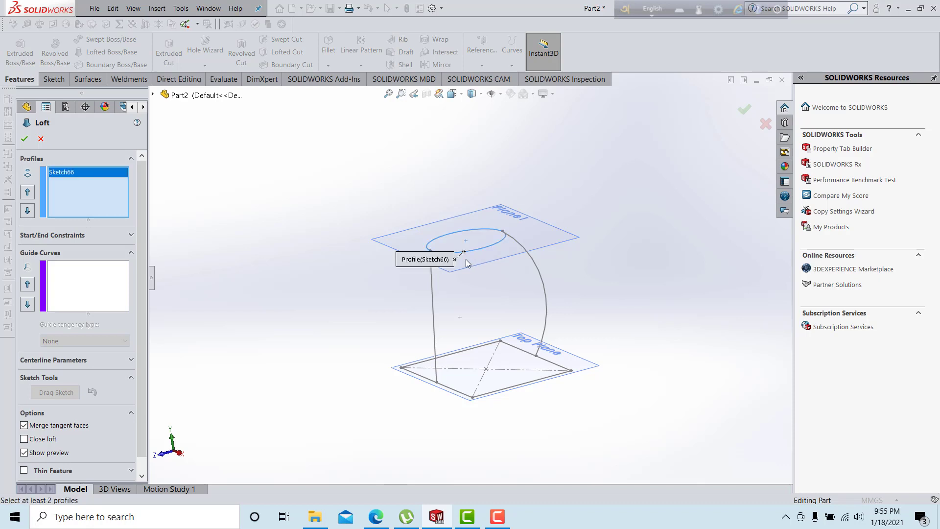
{"action": "left_click", "coordinate": [498, 391]}
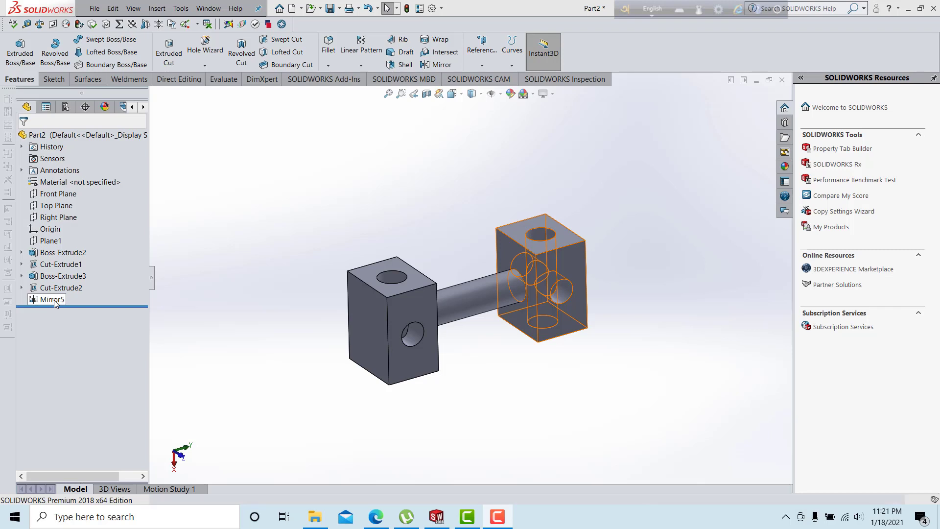
- Delete the Mirror5 feature from the part
{"action": "left_click", "coordinate": [42, 298]}
{"action": "key", "text": "Delete"}
{"action": "key", "text": "Return"}
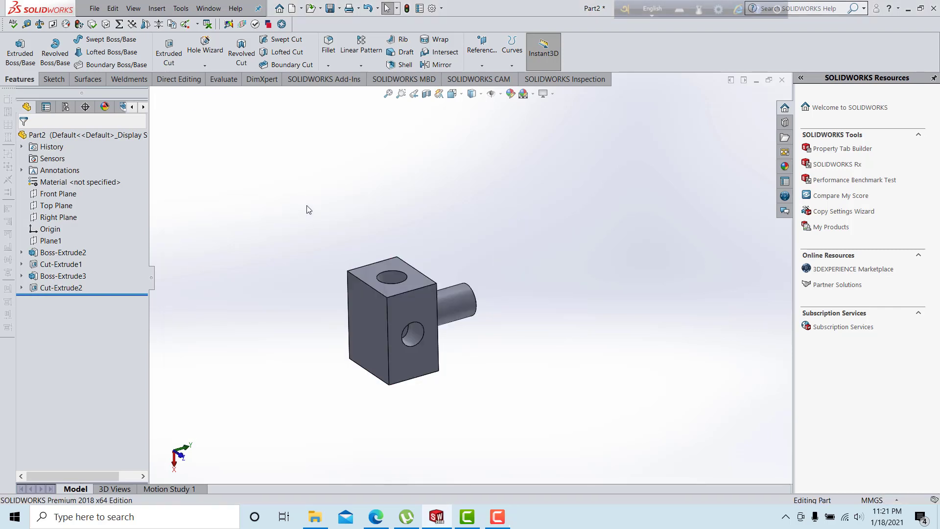
- Start a Mirror feature using the cylinder's flat end face as the mirror plane
{"action": "middle_click_drag", "start_coordinate": [308, 205], "coordinate": [292, 251]}
{"action": "middle_click_drag", "start_coordinate": [328, 219], "coordinate": [398, 289]}
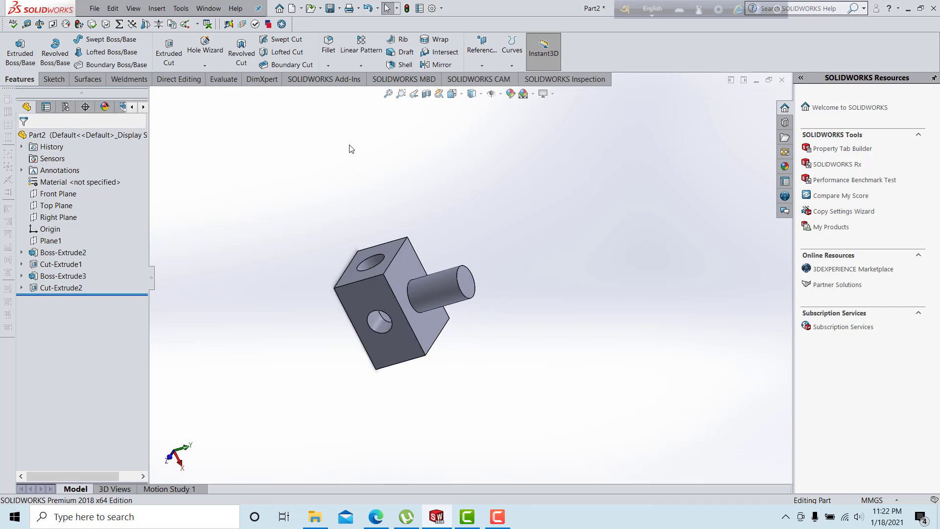
{"action": "middle_click_drag", "start_coordinate": [368, 200], "coordinate": [354, 177]}
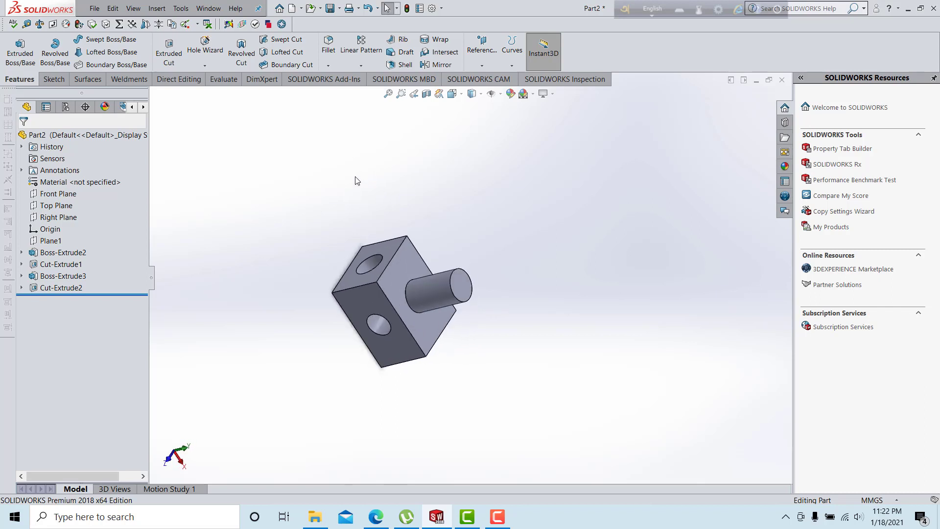
{"action": "left_click", "coordinate": [435, 66]}
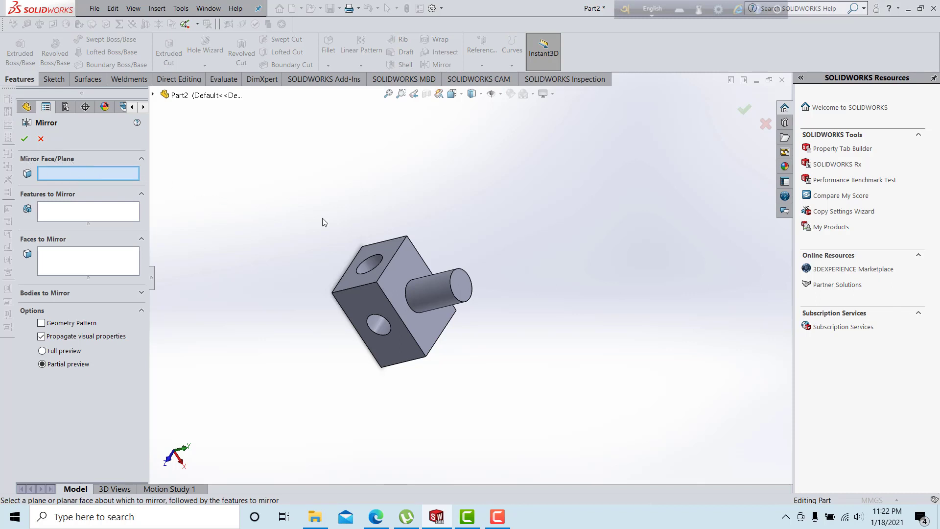
{"action": "middle_click_drag", "start_coordinate": [322, 222], "coordinate": [328, 210]}
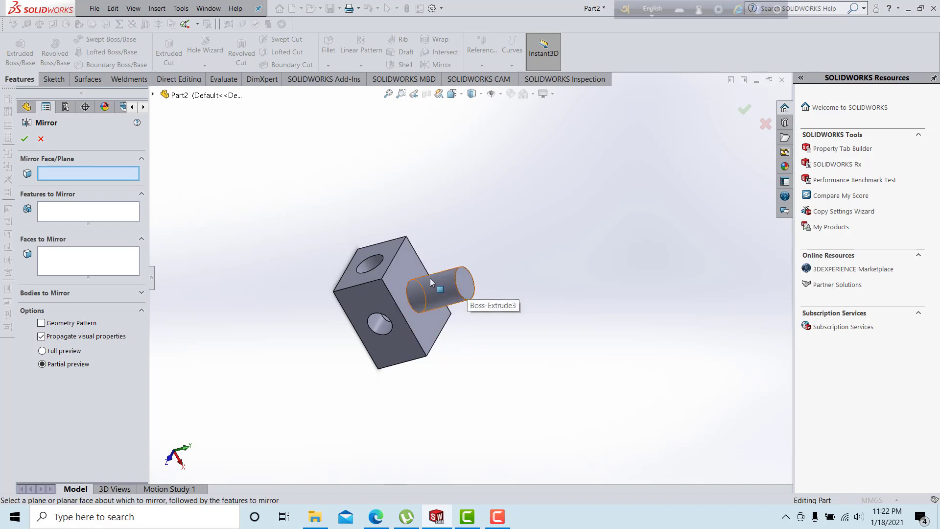
{"action": "left_click", "coordinate": [463, 284]}
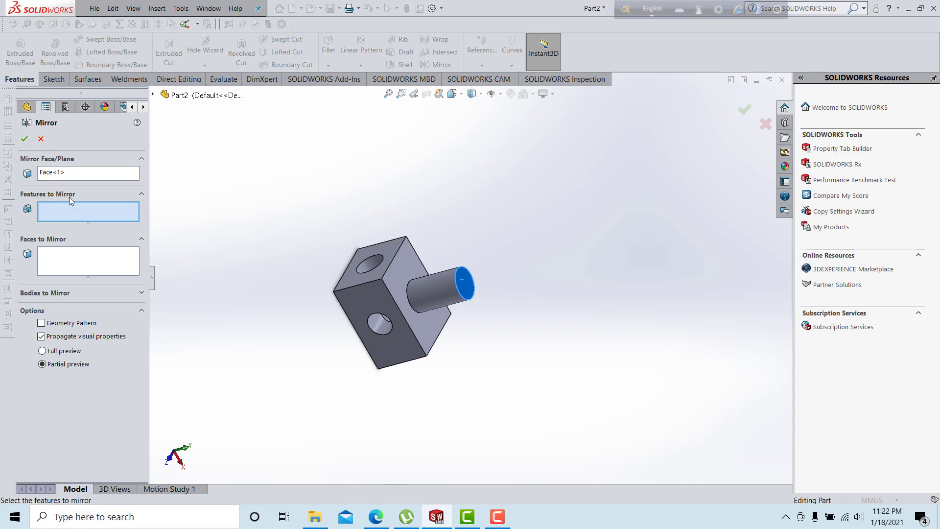
- Mirror Boss-Extrude2, Cut-Extrude1, Boss-Extrude3 and Cut-Extrude2 about the selected face with Geometry Pattern enabled
{"action": "middle_click_drag", "start_coordinate": [332, 221], "coordinate": [342, 222]}
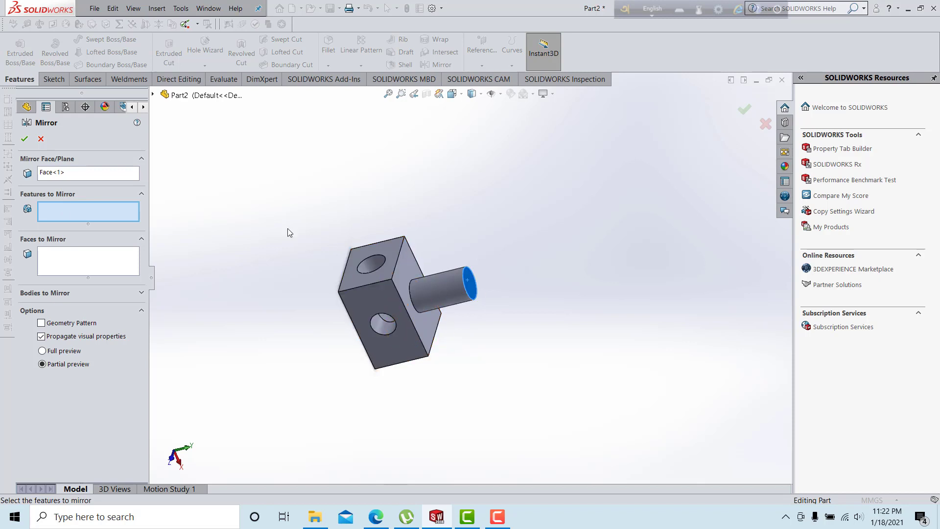
{"action": "left_click", "coordinate": [153, 94]}
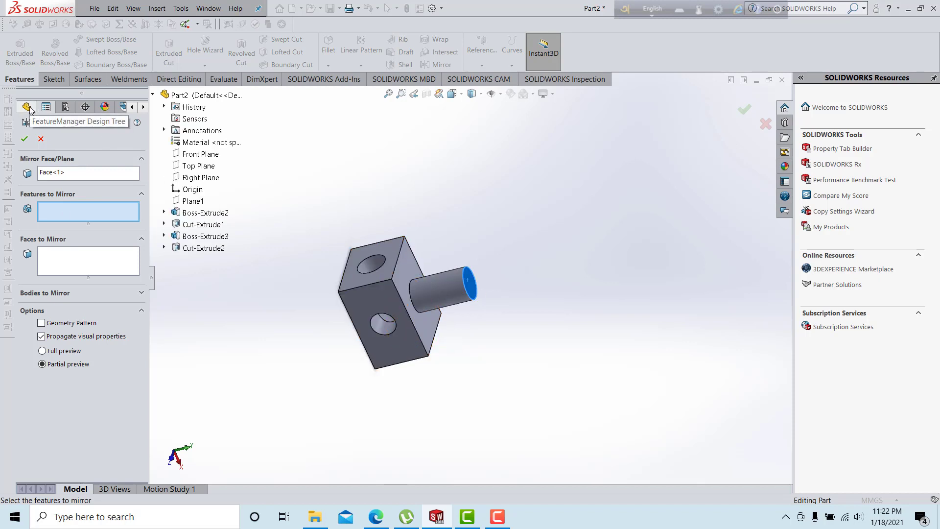
{"action": "left_click", "coordinate": [198, 212]}
{"action": "left_click", "coordinate": [203, 224]}
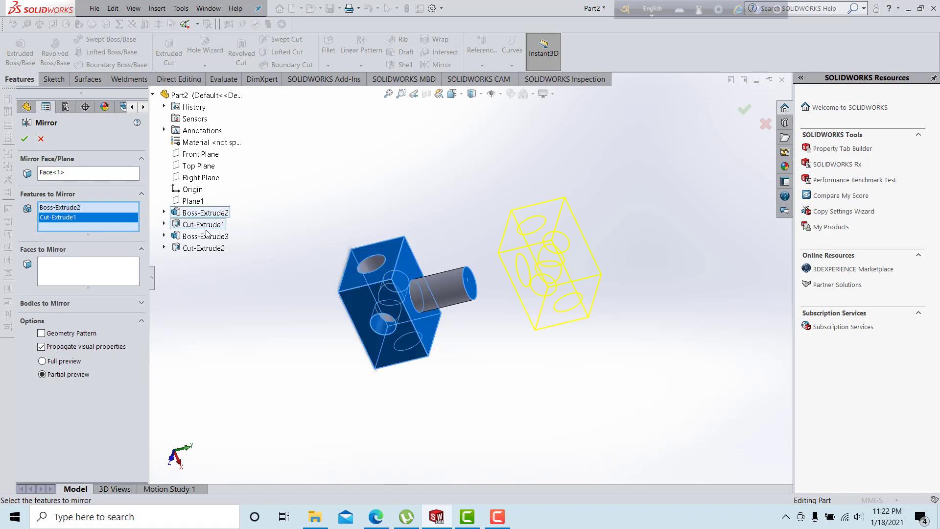
{"action": "left_click", "coordinate": [205, 236]}
{"action": "left_click", "coordinate": [203, 248]}
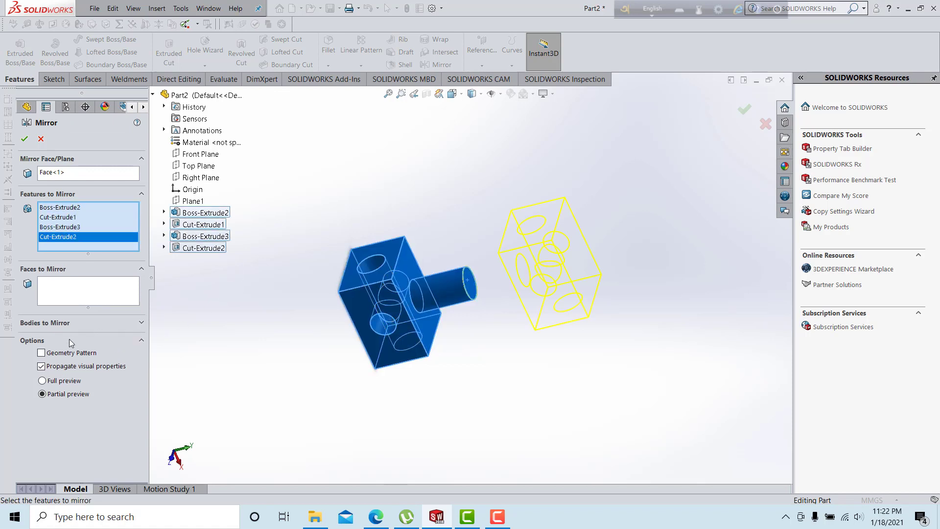
{"action": "left_click", "coordinate": [41, 353]}
{"action": "left_click", "coordinate": [24, 140]}
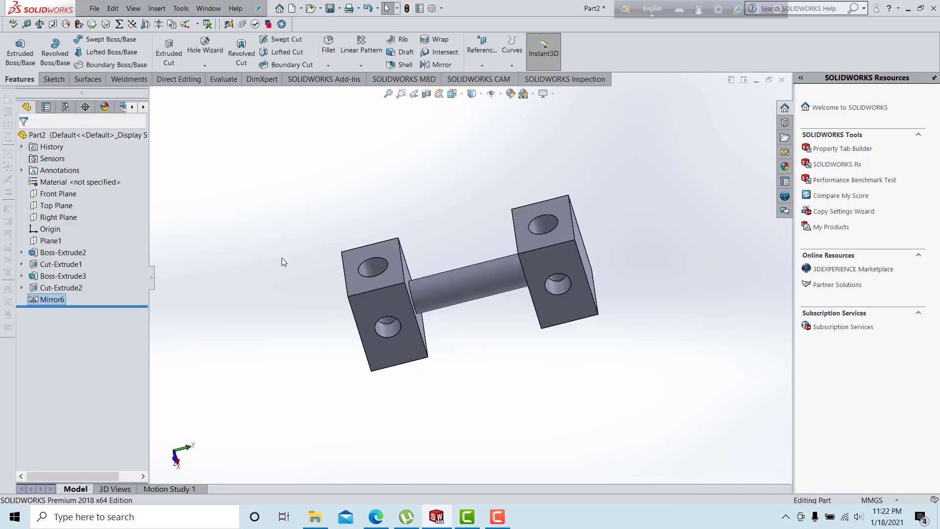
- Delete the Mirror6 feature that duplicates the block and cylinder
{"action": "middle_click_drag", "start_coordinate": [245, 281], "coordinate": [169, 283]}
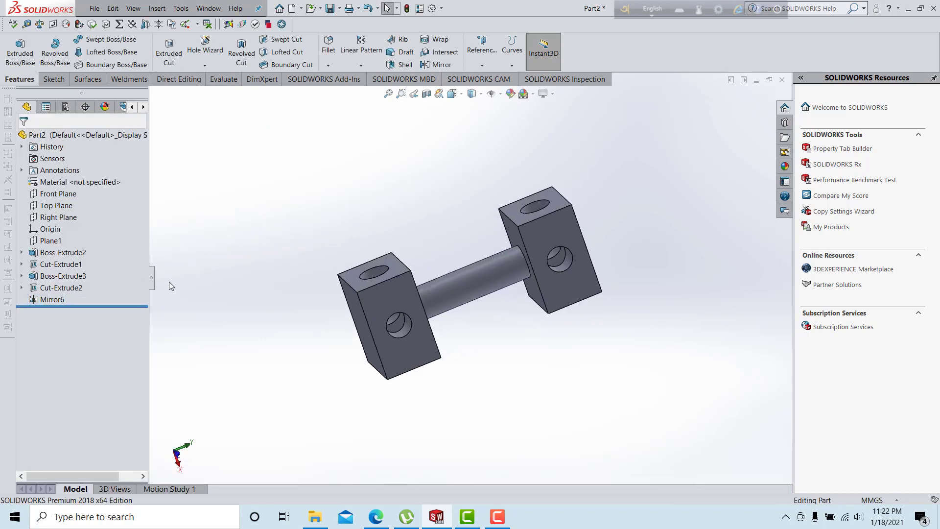
{"action": "left_click", "coordinate": [53, 299]}
{"action": "key", "text": "Delete"}
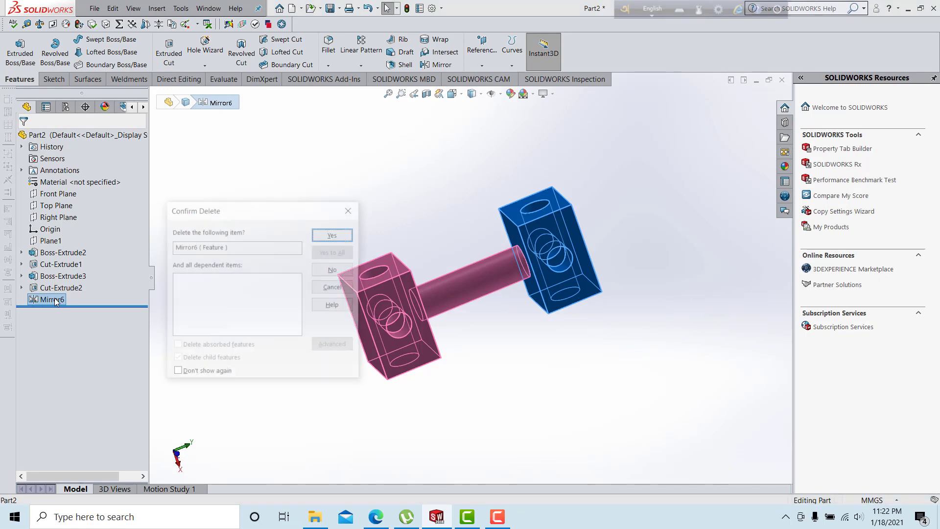
{"action": "key", "text": "Return"}
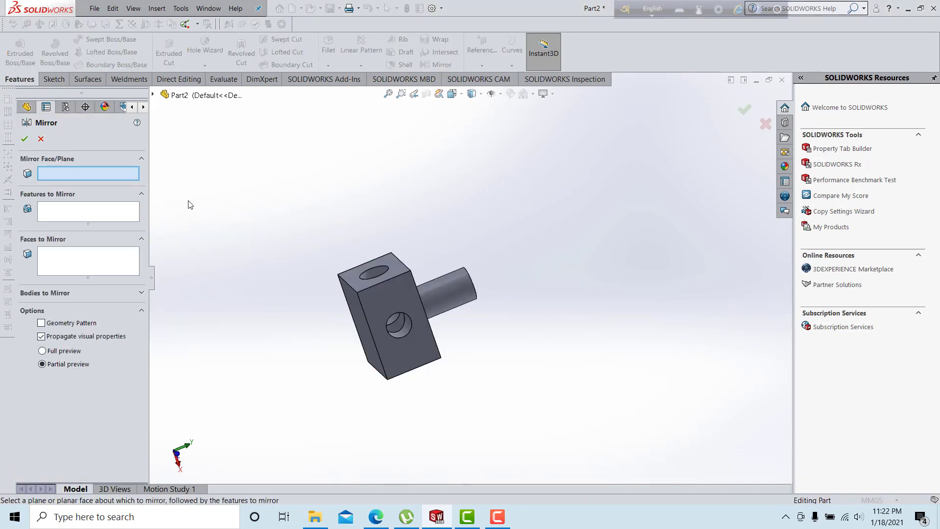
- Set up a new mirror about the cylinder's end face, selecting the entire solid as the body to mirror
{"action": "middle_click_drag", "start_coordinate": [183, 184], "coordinate": [195, 222]}
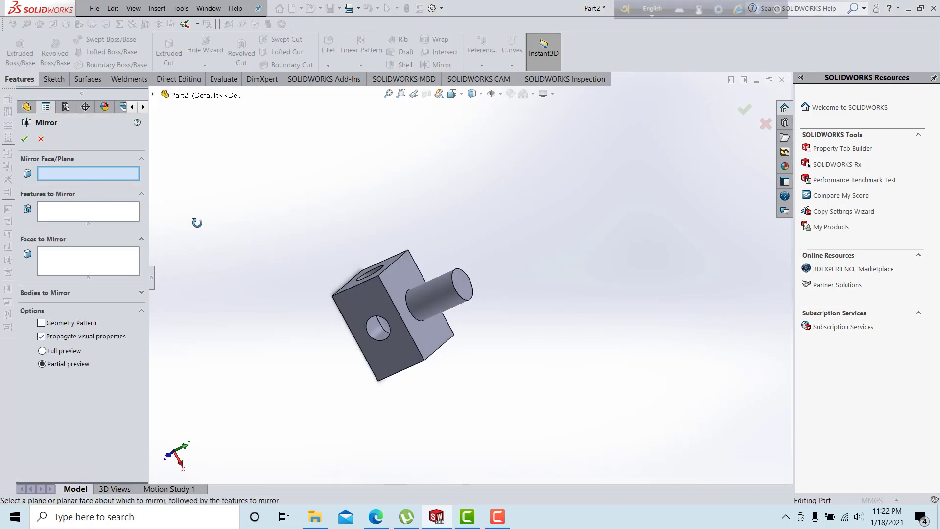
{"action": "left_click", "coordinate": [464, 293]}
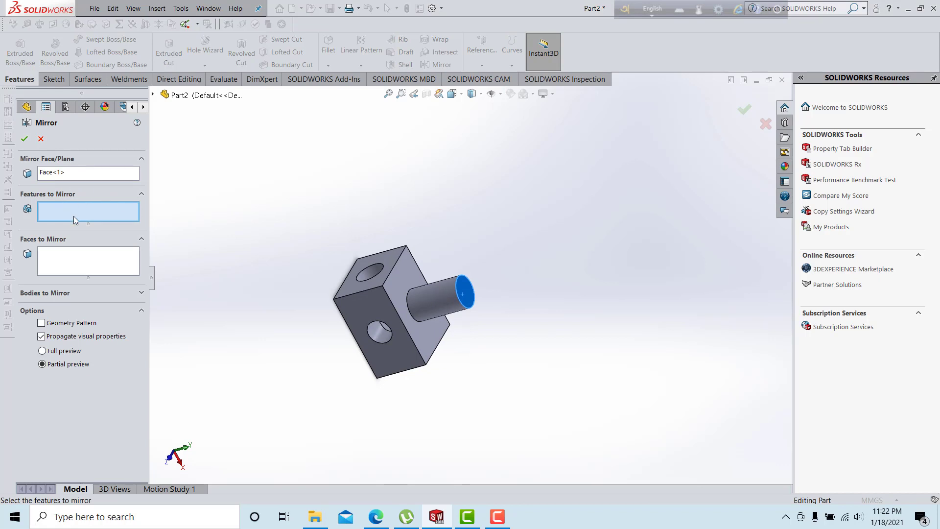
{"action": "left_click", "coordinate": [75, 291]}
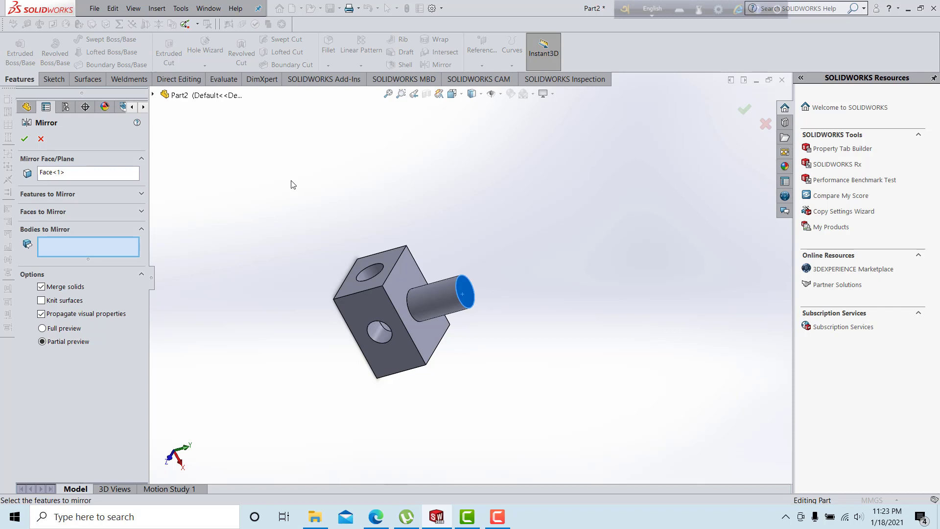
{"action": "mouse_move", "coordinate": [291, 180]}
{"action": "left_mouse_down"}
{"action": "mouse_move", "coordinate": [325, 325]}
{"action": "mouse_move", "coordinate": [438, 411]}
{"action": "mouse_move", "coordinate": [527, 430]}
{"action": "left_mouse_up"}
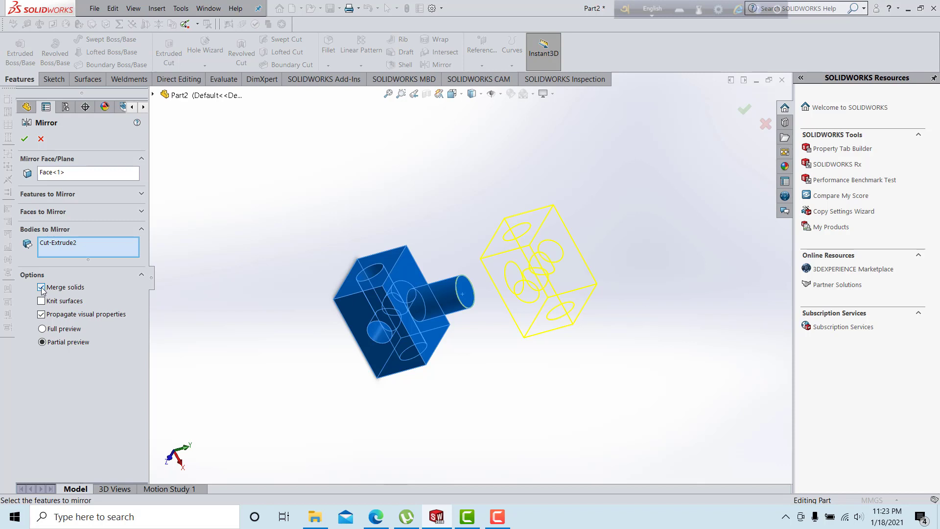
- Turn off Merge solids for the body mirror
{"action": "middle_click_drag", "start_coordinate": [315, 284], "coordinate": [549, 264]}
{"action": "middle_click_drag", "start_coordinate": [311, 250], "coordinate": [358, 243]}
{"action": "middle_click_drag", "start_coordinate": [519, 250], "coordinate": [303, 248]}
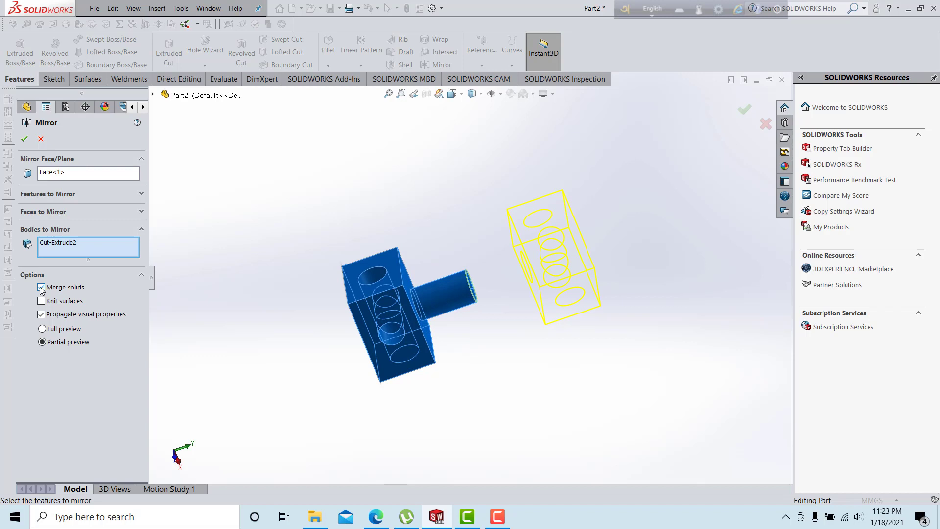
{"action": "middle_click_drag", "start_coordinate": [200, 247], "coordinate": [208, 245]}
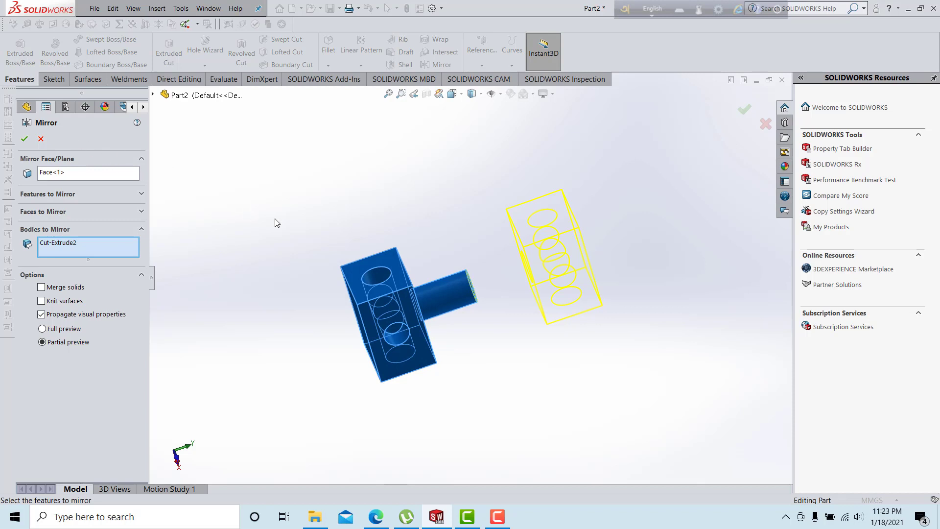
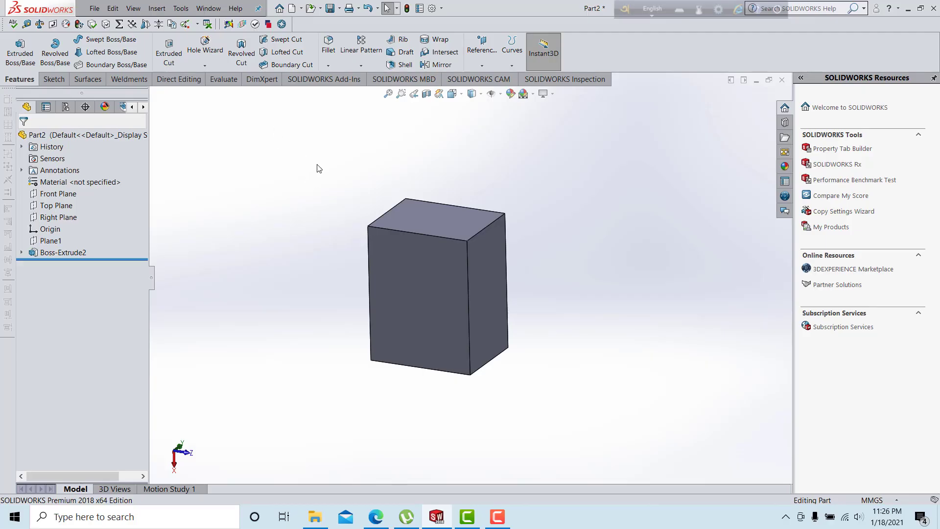
- Start a Shell feature on the rectangular block and set its wall thickness to 2 mm
{"action": "middle_click_drag", "start_coordinate": [333, 193], "coordinate": [316, 193]}
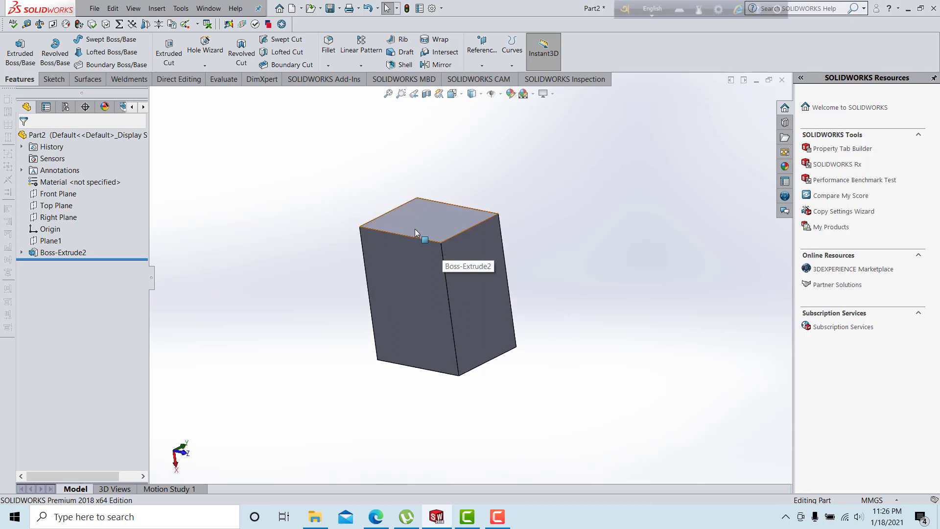
{"action": "middle_click_drag", "start_coordinate": [415, 228], "coordinate": [342, 199]}
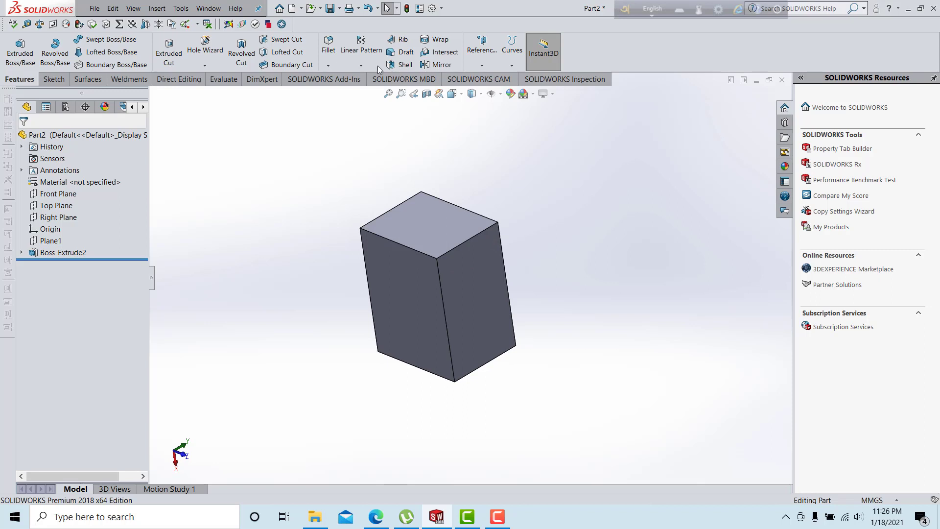
{"action": "left_click", "coordinate": [402, 65]}
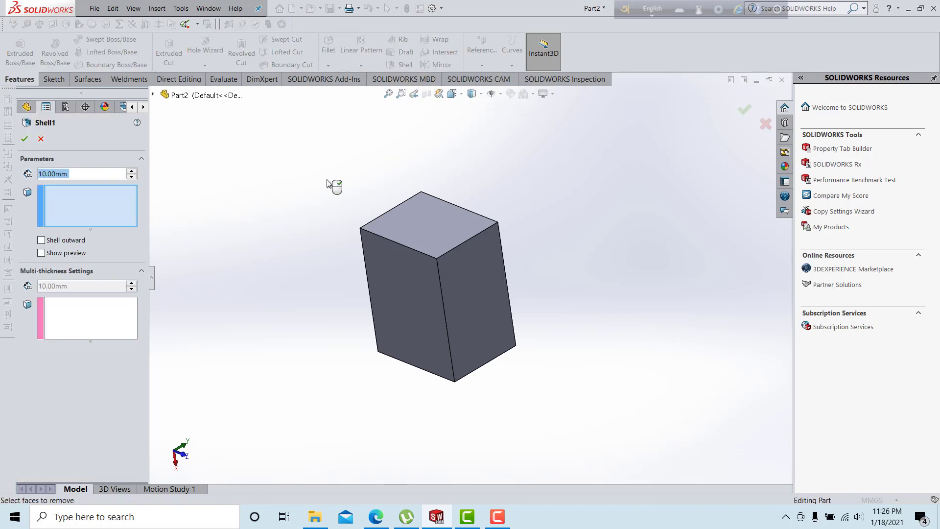
{"action": "middle_click_drag", "start_coordinate": [282, 186], "coordinate": [282, 173]}
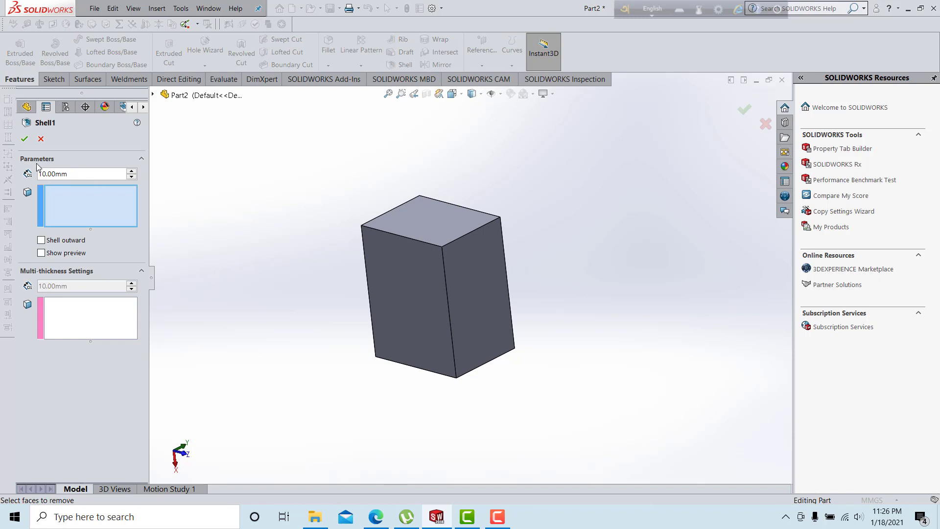
{"action": "left_click_drag", "start_coordinate": [73, 176], "coordinate": [33, 175]}
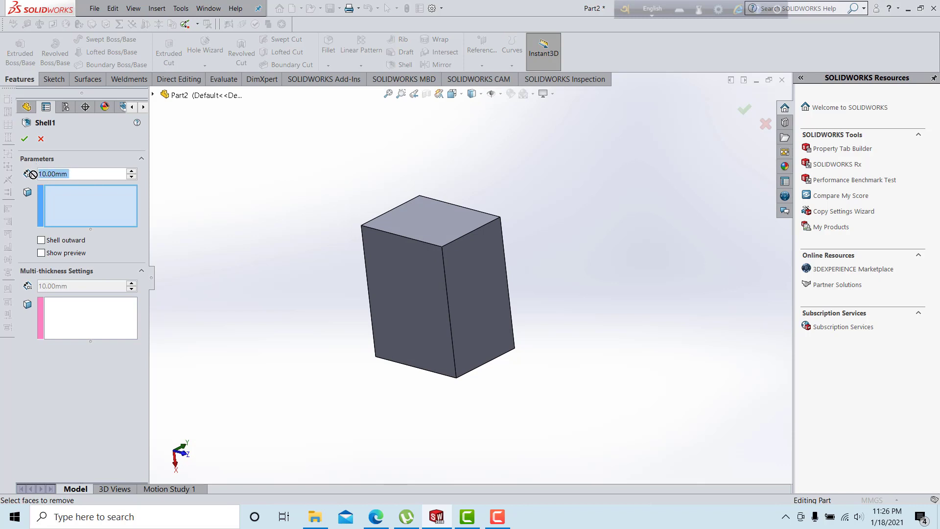
{"action": "left_click", "coordinate": [87, 206]}
{"action": "double_click", "coordinate": [76, 176]}
{"action": "mouse_move", "coordinate": [263, 260]}
{"action": "middle_mouse_down"}
{"action": "mouse_move", "coordinate": [271, 209]}
{"action": "mouse_move", "coordinate": [262, 247]}
{"action": "middle_mouse_up"}
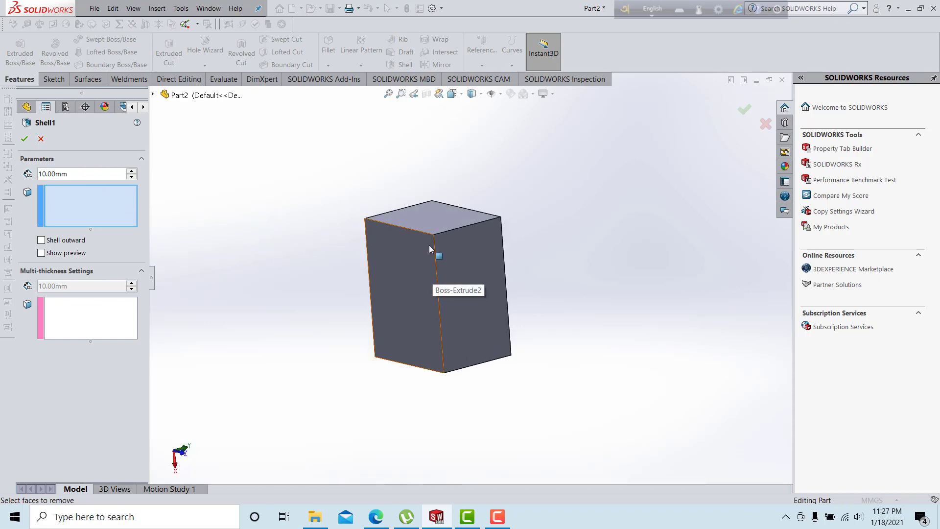
{"action": "middle_click_drag", "start_coordinate": [384, 250], "coordinate": [393, 248]}
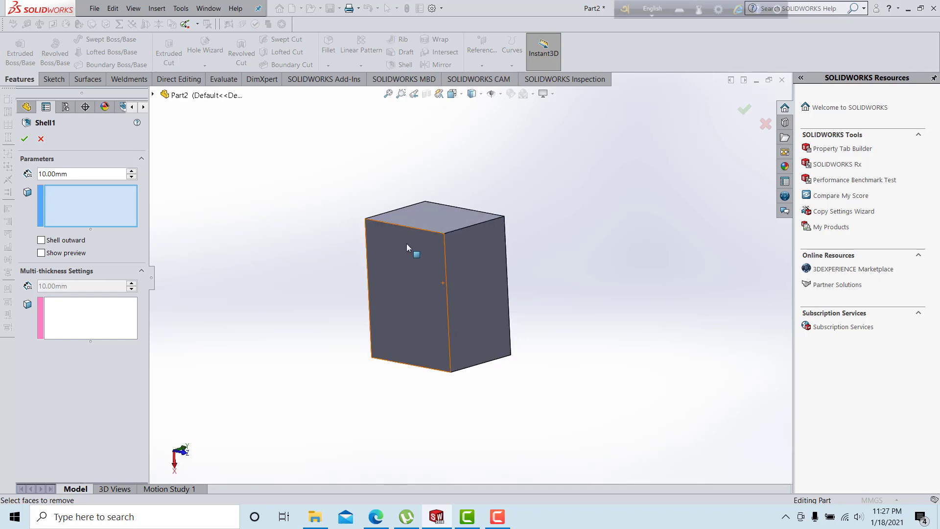
{"action": "scroll", "coordinate": [409, 280], "scroll_direction": "down", "scroll_amount": 2}
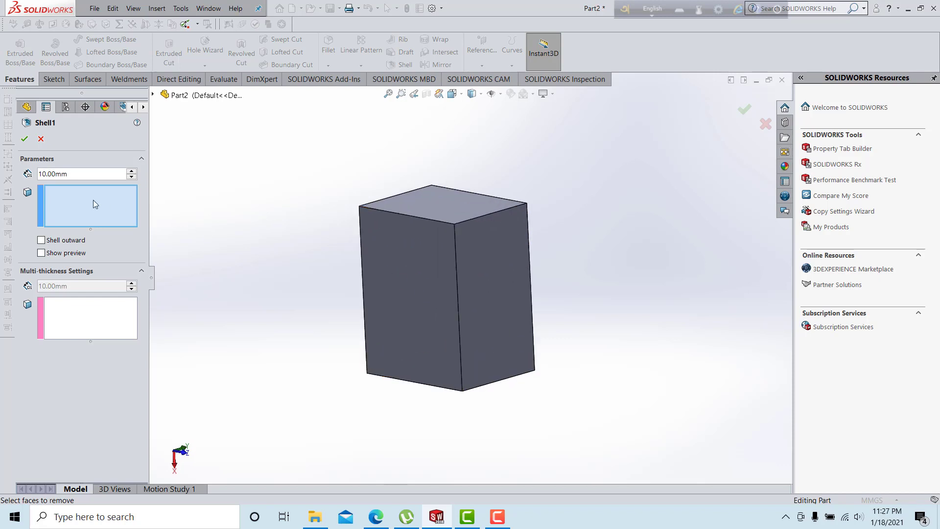
{"action": "double_click", "coordinate": [62, 172]}
{"action": "type", "text": "2"}
{"action": "key", "text": "Return"}
- Pick the block's front vertical face as the face to remove and turn on the shell preview
{"action": "left_click", "coordinate": [100, 222]}
{"action": "middle_click_drag", "start_coordinate": [265, 256], "coordinate": [247, 273]}
{"action": "left_click", "coordinate": [398, 280]}
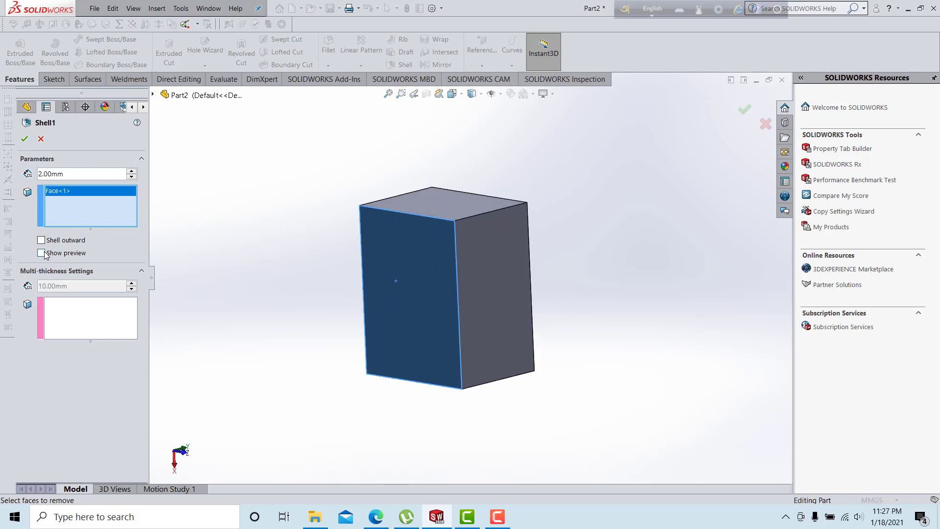
{"action": "left_click", "coordinate": [42, 253]}
{"action": "middle_click_drag", "start_coordinate": [325, 218], "coordinate": [334, 215]}
{"action": "middle_click_drag", "start_coordinate": [413, 219], "coordinate": [468, 337]}
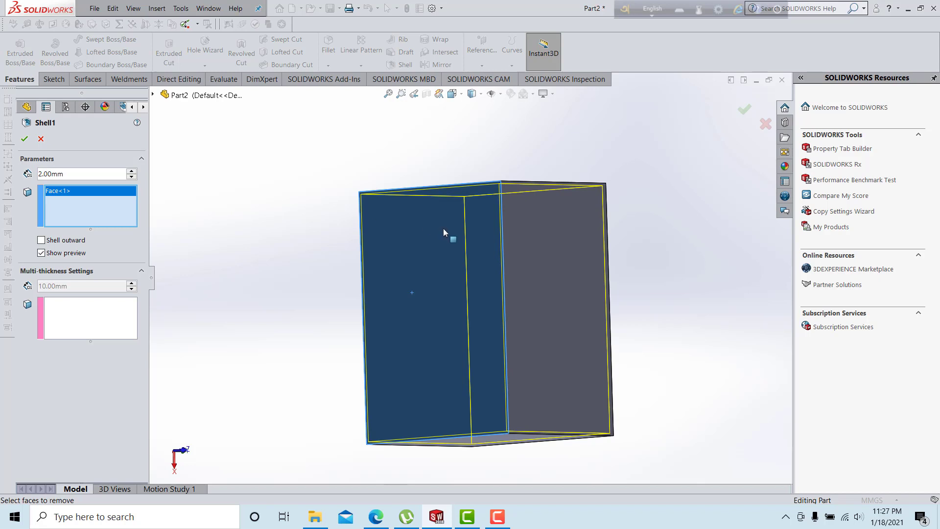
{"action": "scroll", "coordinate": [489, 203], "scroll_direction": "down", "scroll_amount": 4}
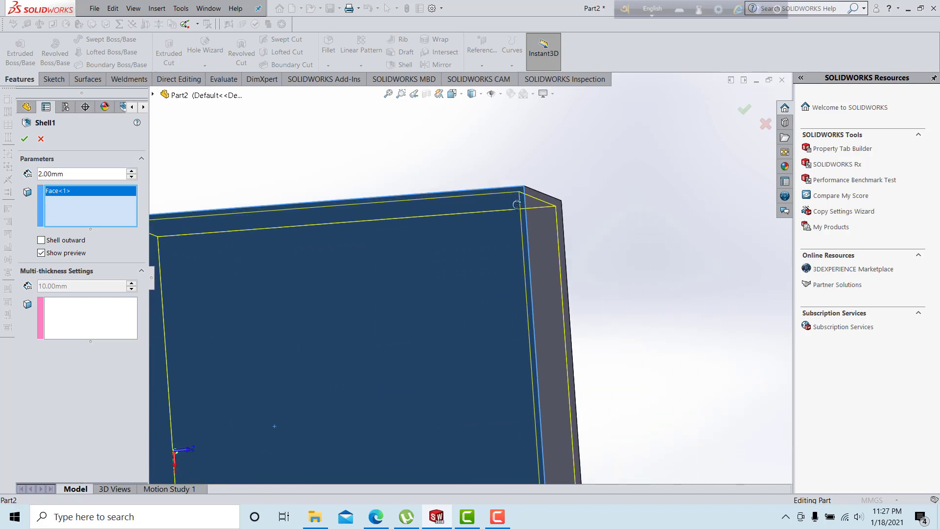
{"action": "scroll", "coordinate": [489, 210], "scroll_direction": "up", "scroll_amount": 5}
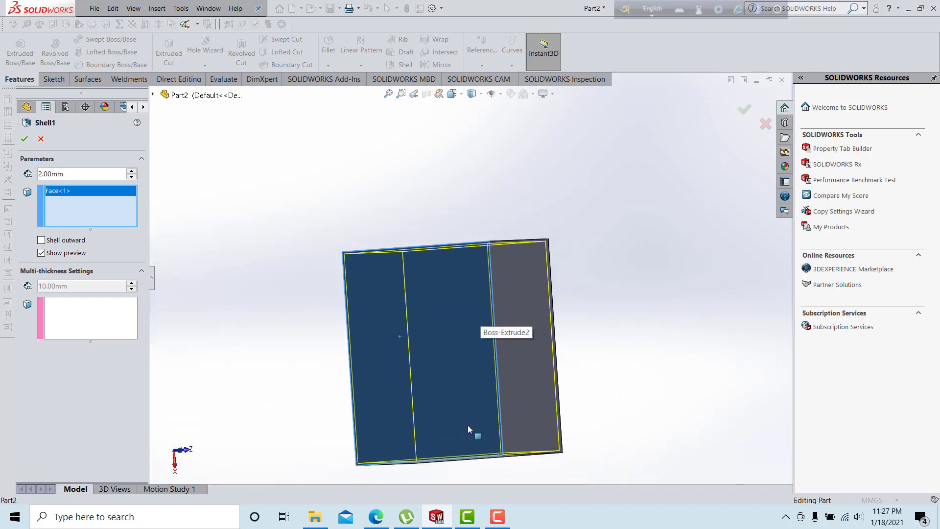
- Apply the shell with 5 mm walls and two adjacent side faces removed
{"action": "middle_click_drag", "start_coordinate": [468, 425], "coordinate": [371, 288]}
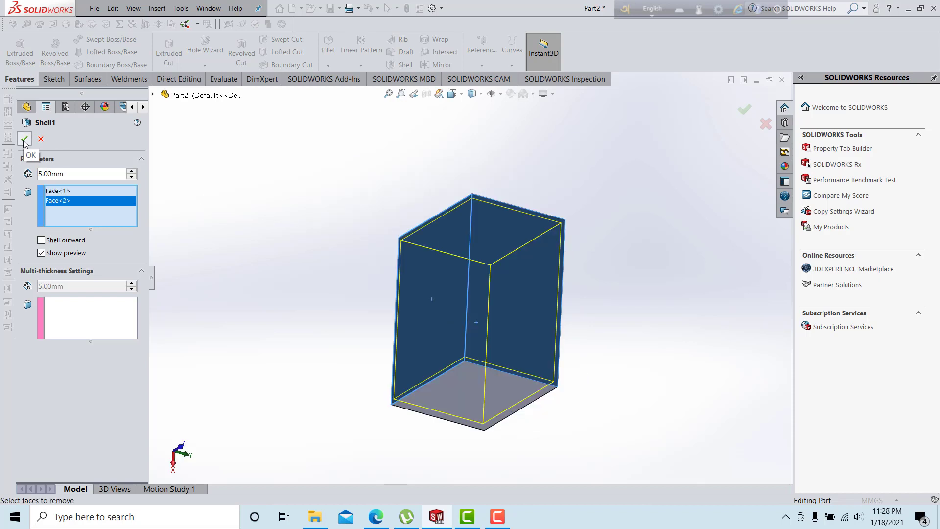
{"action": "left_click", "coordinate": [24, 141]}
{"action": "middle_click_drag", "start_coordinate": [375, 222], "coordinate": [377, 274]}
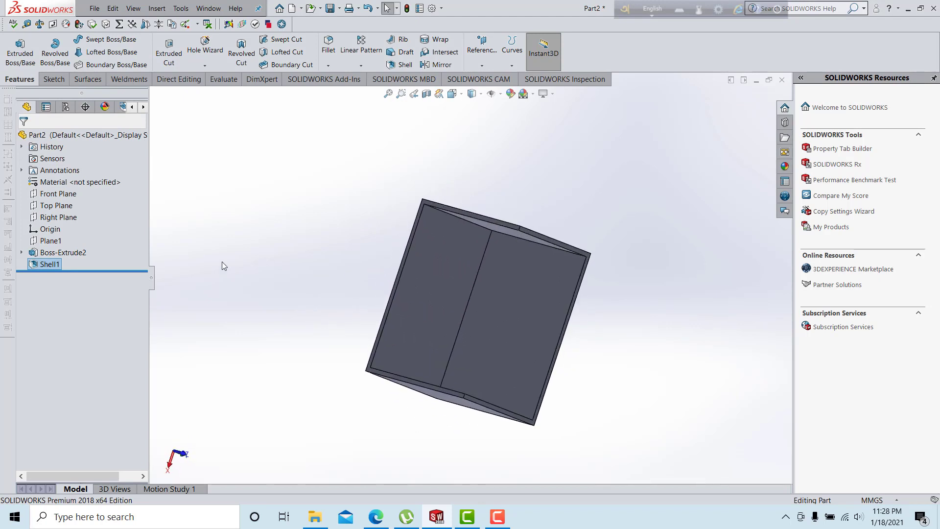
- Edit the Shell1 feature so that its 5 mm walls are built outward from the block
{"action": "right_click", "coordinate": [49, 264]}
{"action": "left_click", "coordinate": [63, 169]}
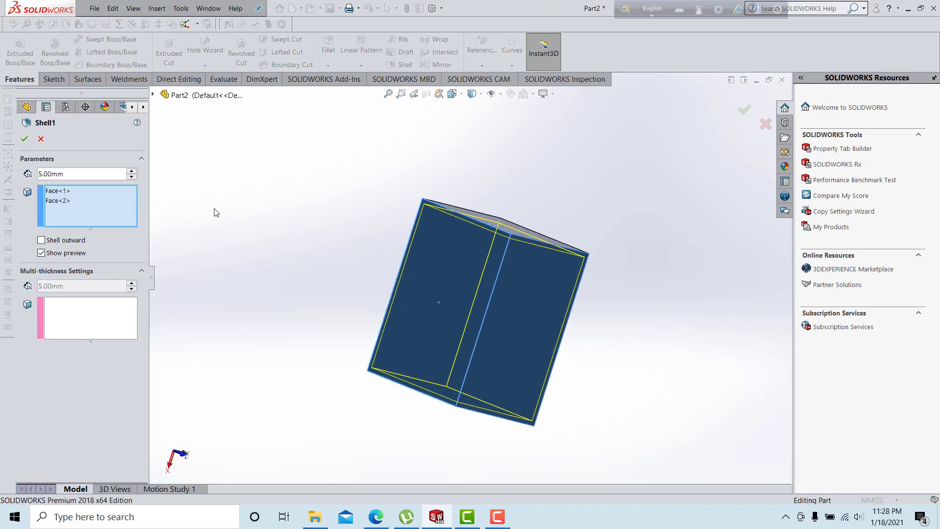
{"action": "middle_click_drag", "start_coordinate": [240, 216], "coordinate": [323, 252]}
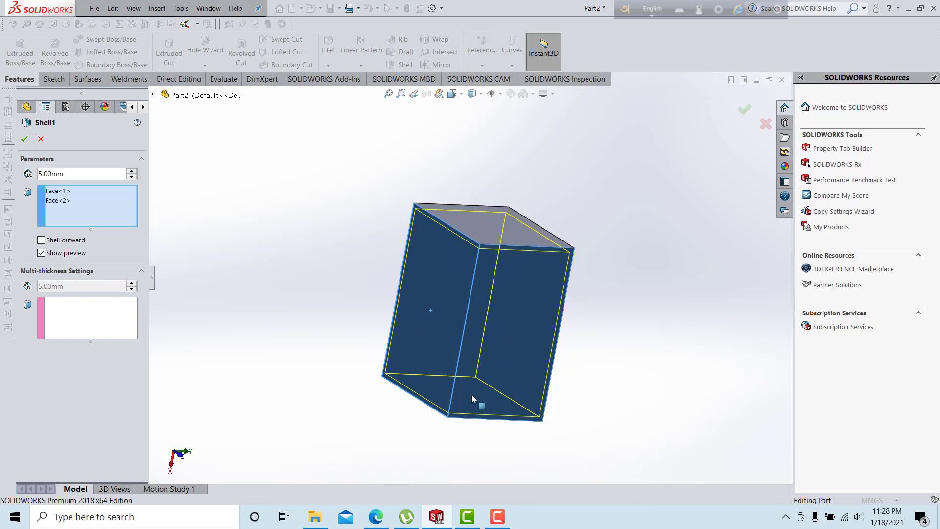
{"action": "left_click", "coordinate": [42, 240]}
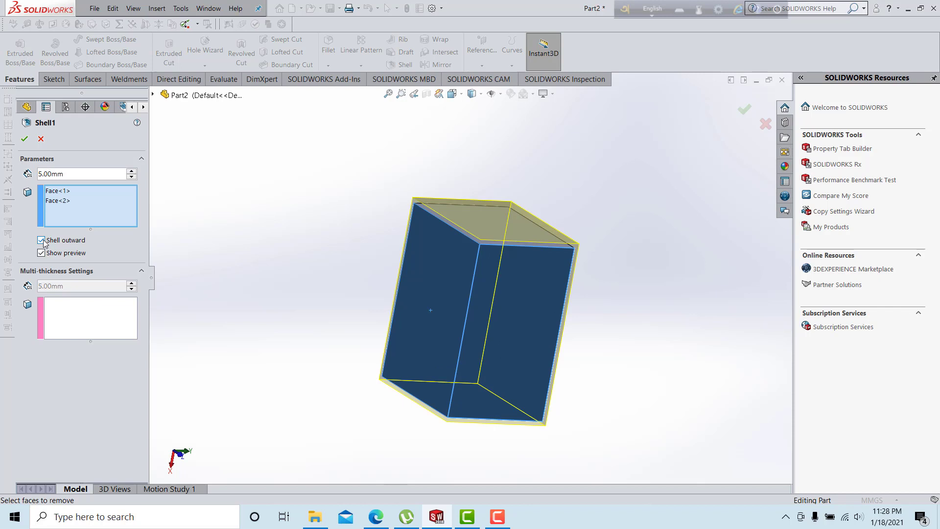
{"action": "middle_click_drag", "start_coordinate": [283, 252], "coordinate": [453, 221]}
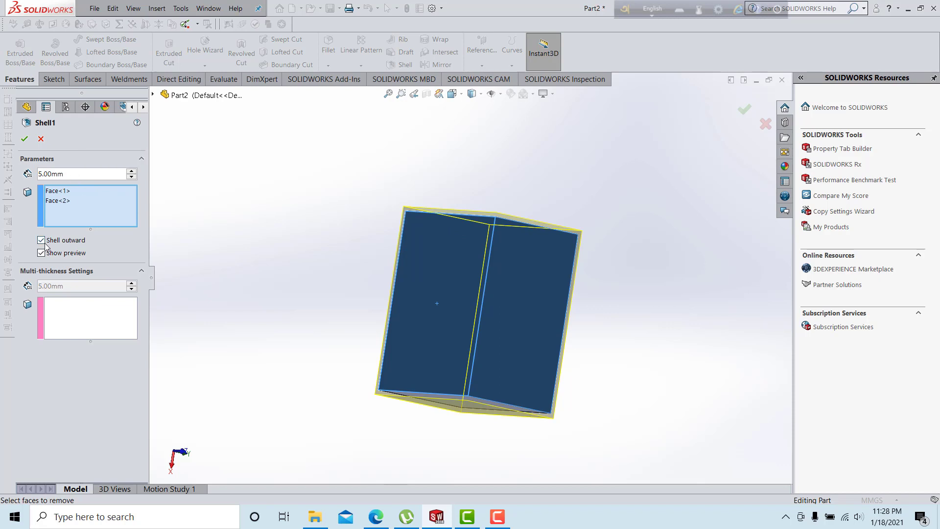
{"action": "middle_click_drag", "start_coordinate": [293, 250], "coordinate": [304, 260]}
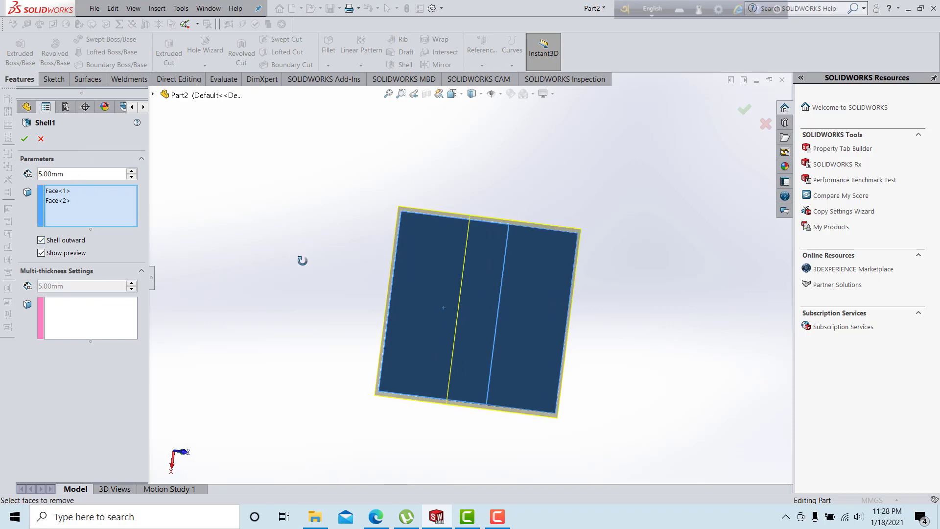
{"action": "left_click", "coordinate": [24, 138]}
{"action": "middle_click_drag", "start_coordinate": [325, 227], "coordinate": [314, 245]}
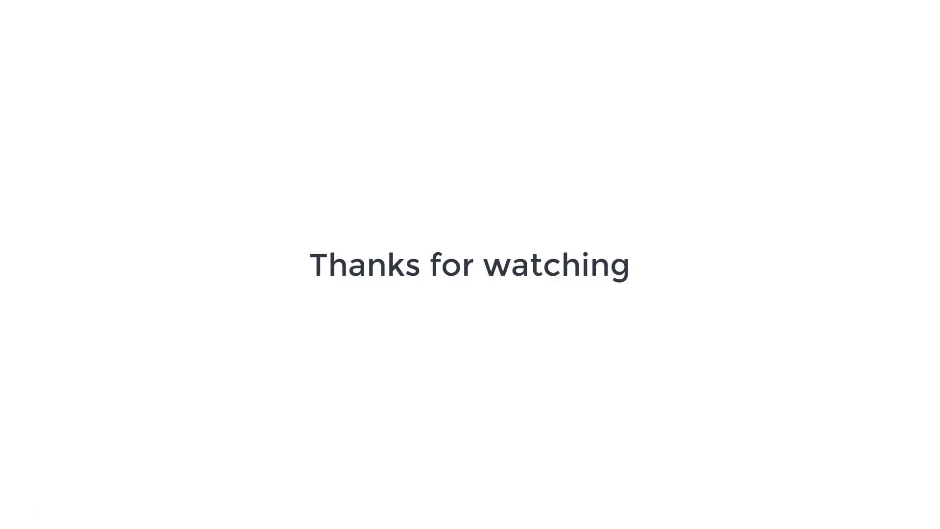